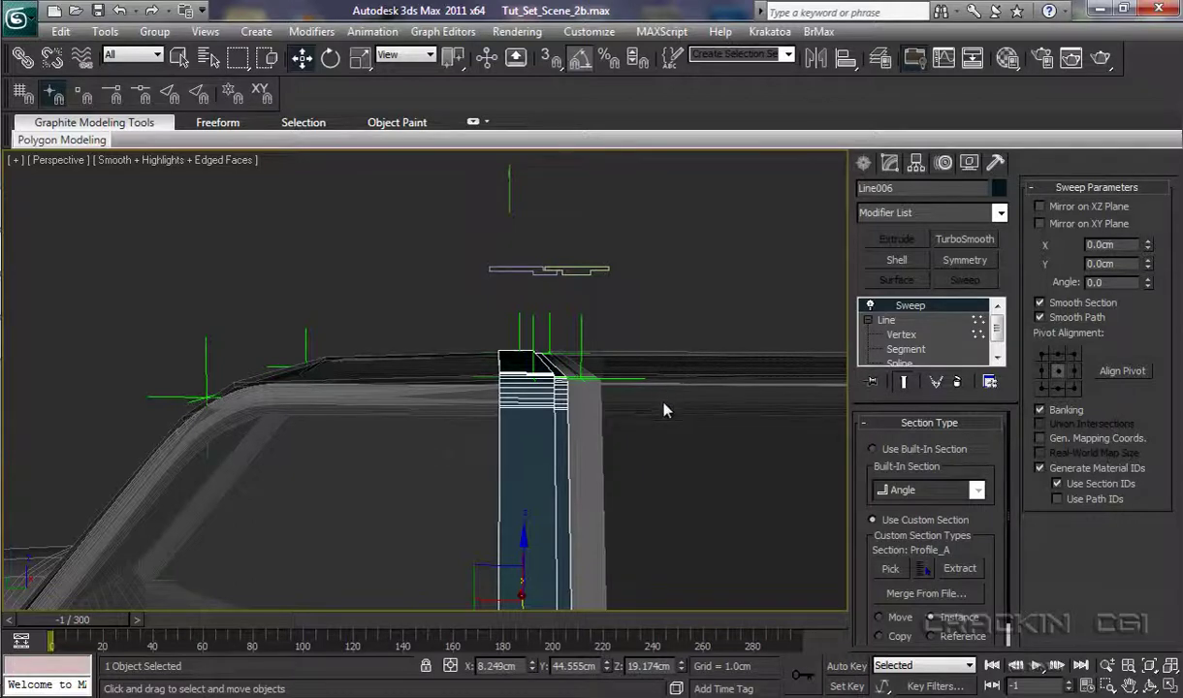
# - Inspect the swept strut, show Line006's Sweep parameters, and save the scene
pyautogui.keyDown('alt'); pyautogui.moveTo(668, 422); pyautogui.dragTo(678, 357, button='middle'); pyautogui.keyUp('alt')
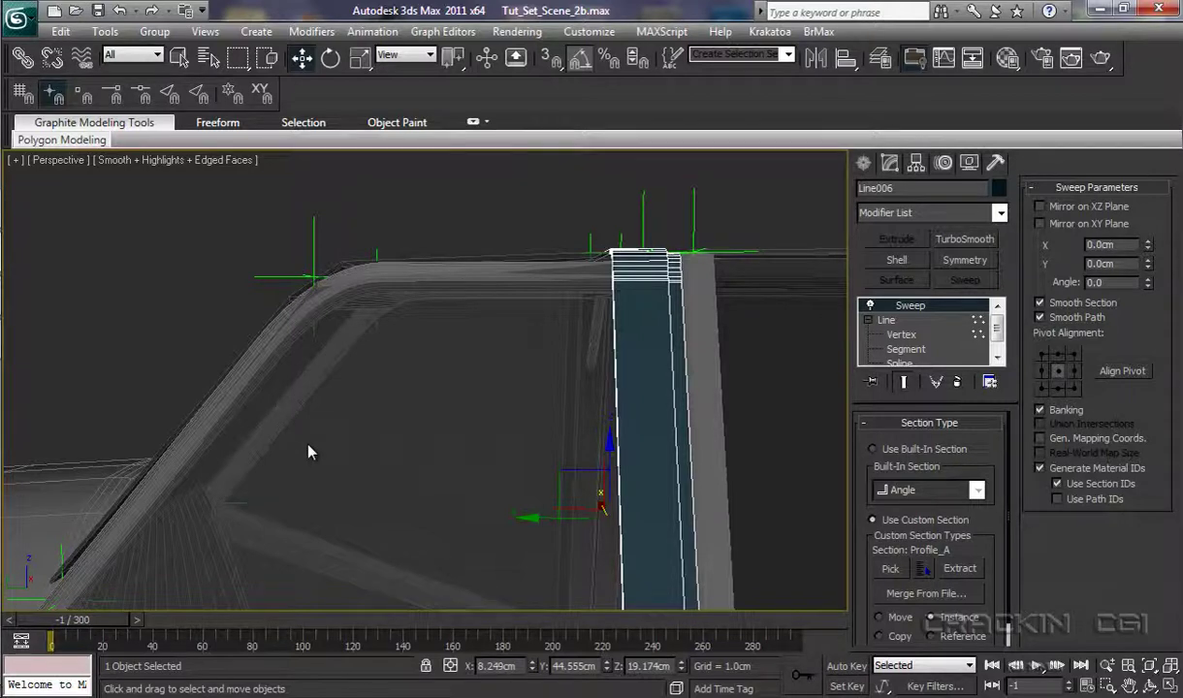
pyautogui.keyDown('alt'); pyautogui.moveTo(323, 441); pyautogui.dragTo(317, 488, button='middle'); pyautogui.keyUp('alt')
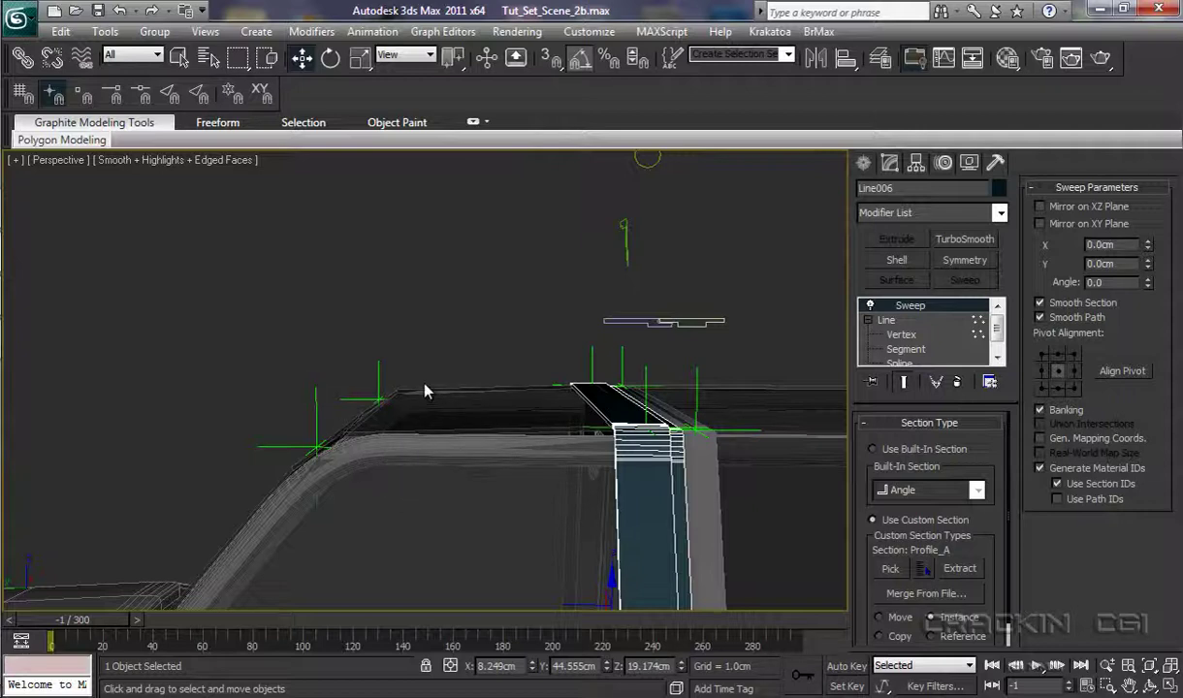
pyautogui.keyDown('alt'); pyautogui.moveTo(483, 515); pyautogui.dragTo(468, 474, button='middle'); pyautogui.keyUp('alt')
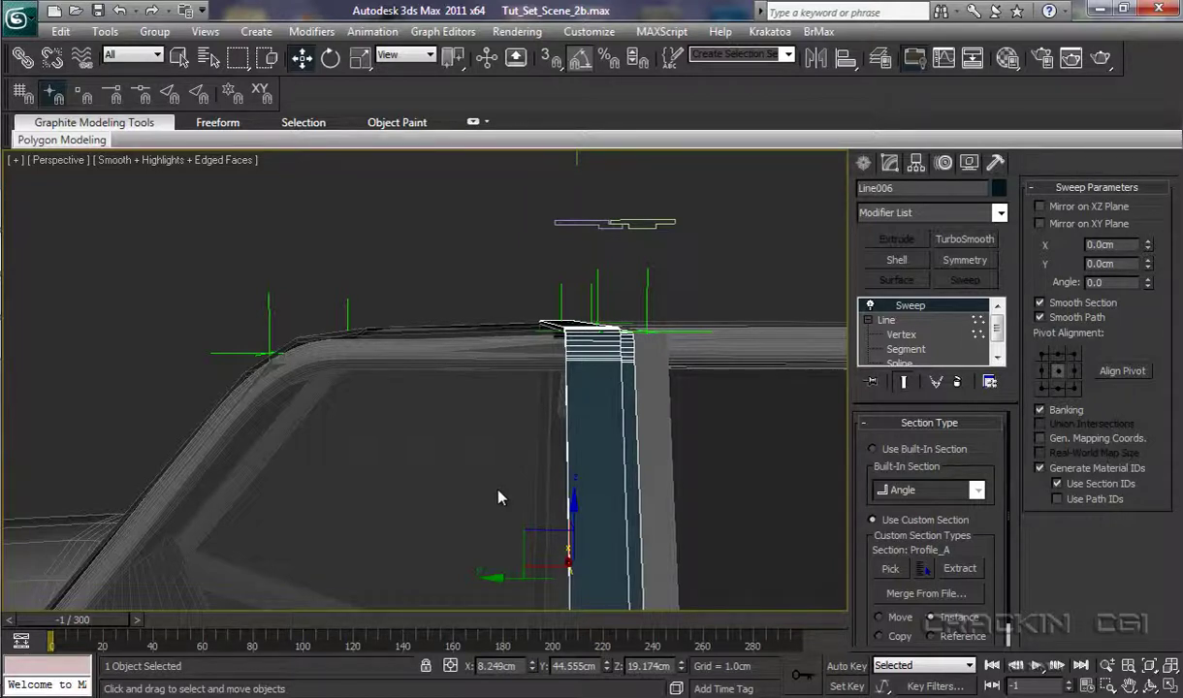
pyautogui.keyDown('alt'); pyautogui.moveTo(498, 497); pyautogui.dragTo(470, 496, button='middle'); pyautogui.keyUp('alt')
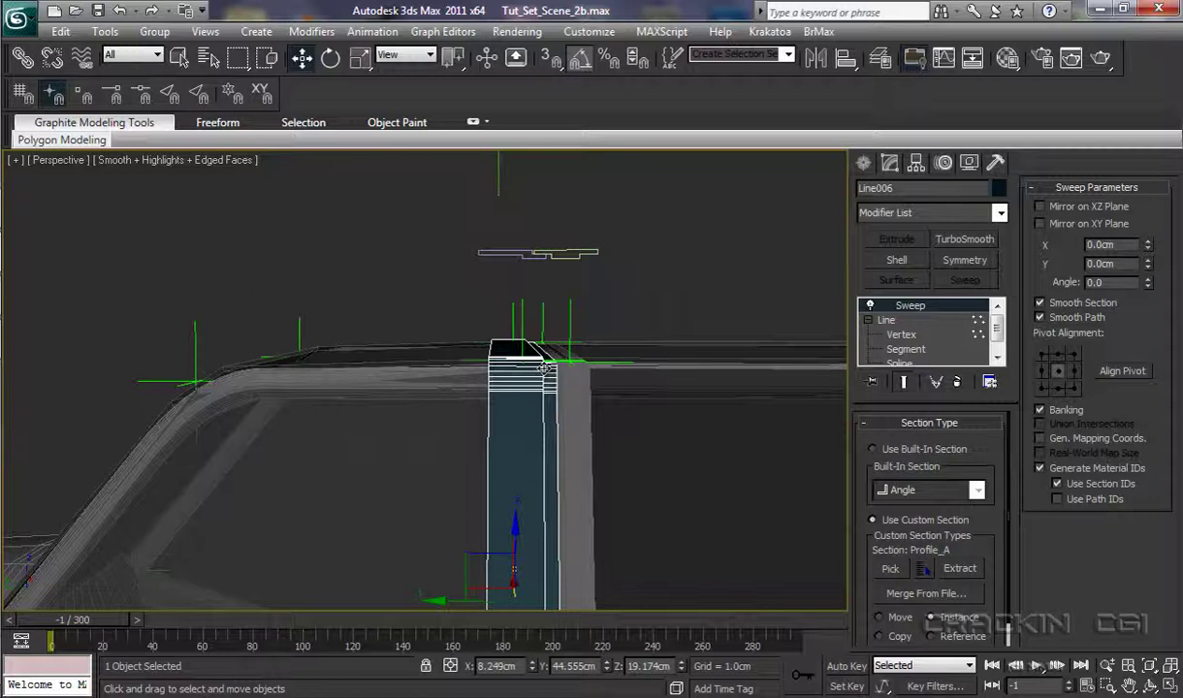
pyautogui.moveTo(544, 368); pyautogui.dragTo(574, 371, button='middle')
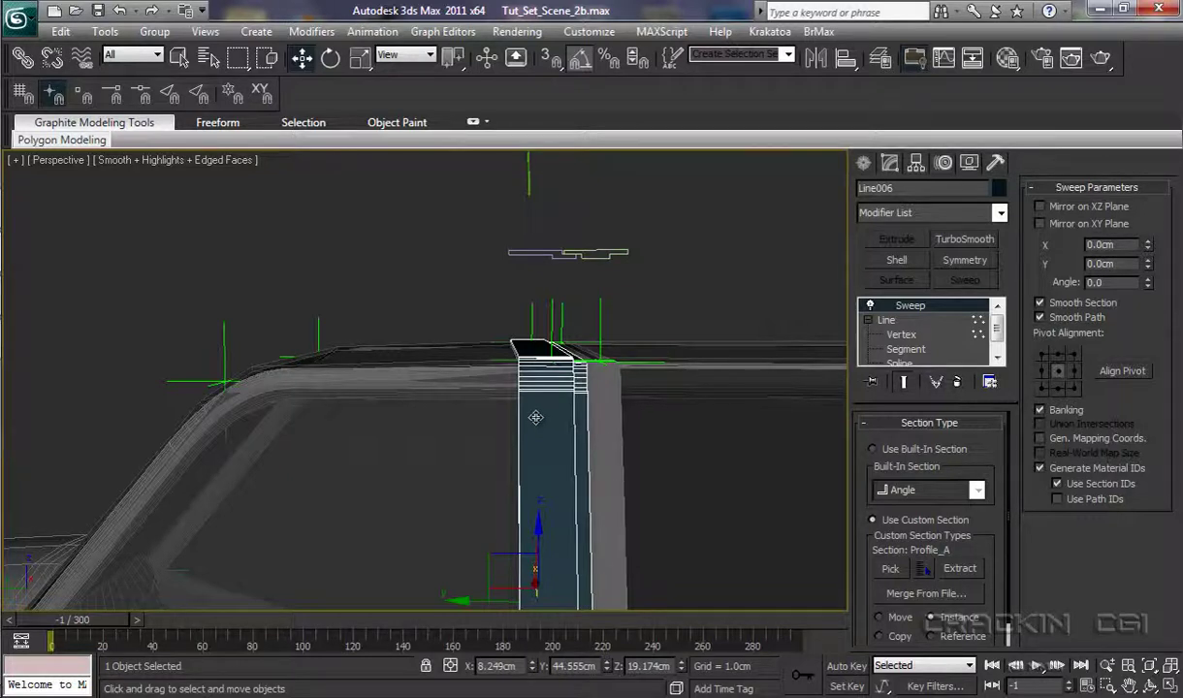
pyautogui.click(916, 305)
pyautogui.hotkey('ctrl', 's')
# - Try top-left, middle-left and bottom-left Sweep pivot alignments, then return it to centre
pyautogui.click(1042, 355)
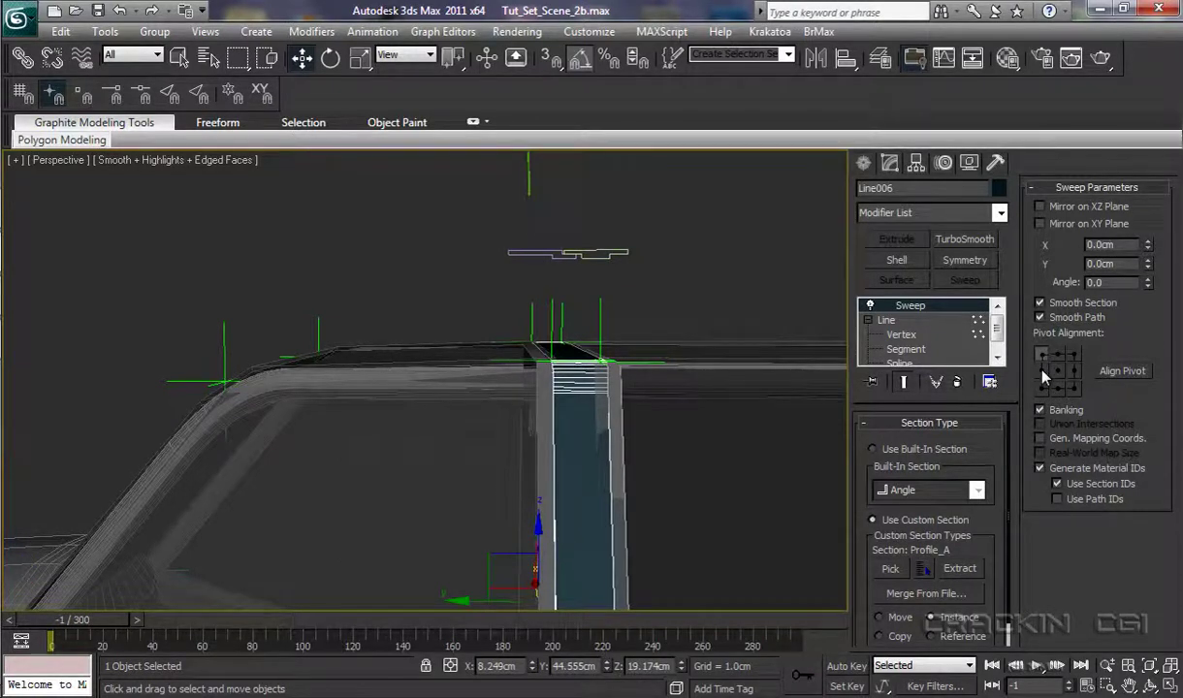
pyautogui.click(1042, 371)
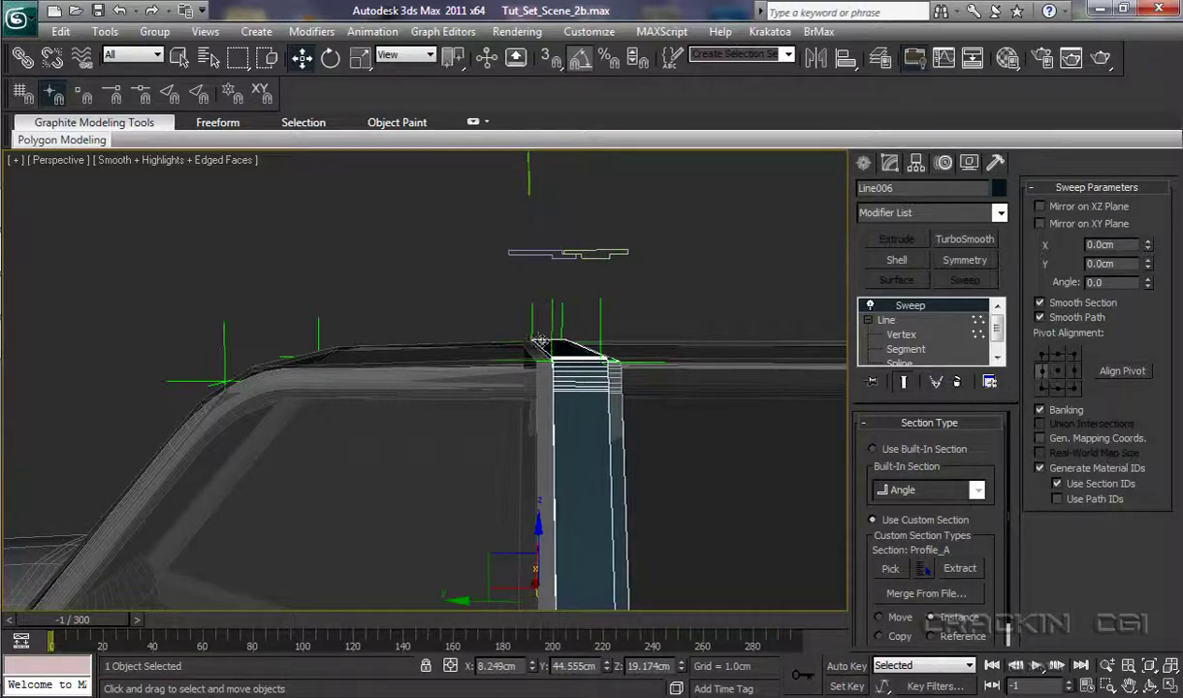
pyautogui.click(1043, 389)
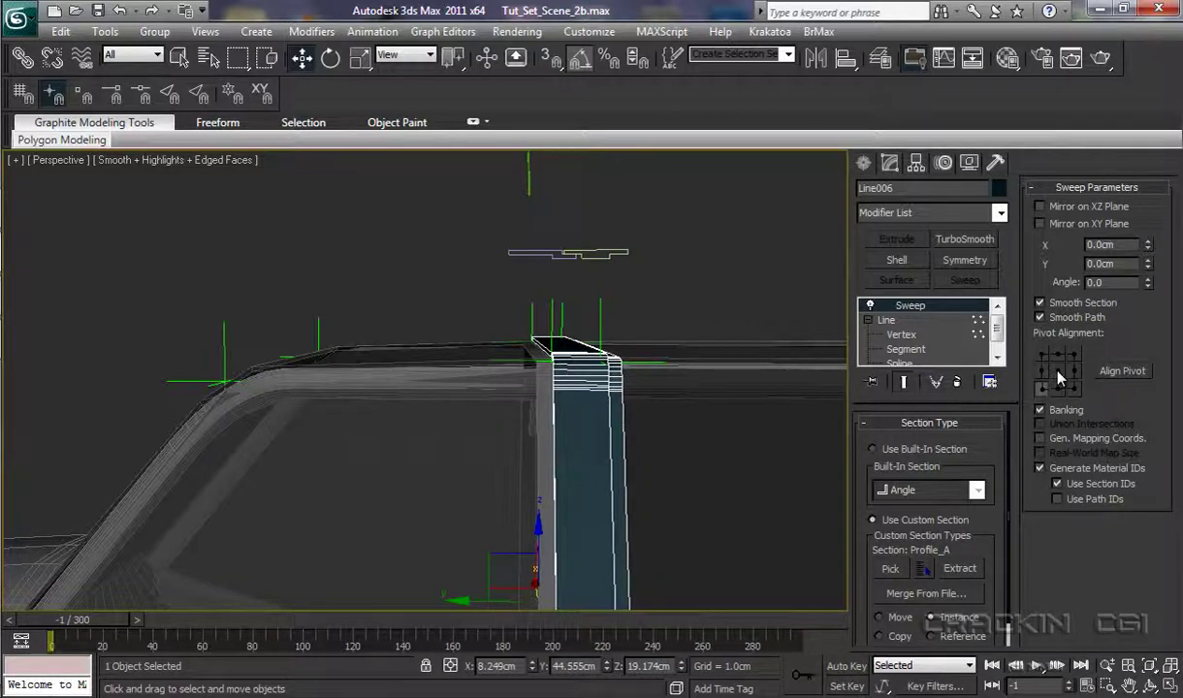
pyautogui.click(1058, 373)
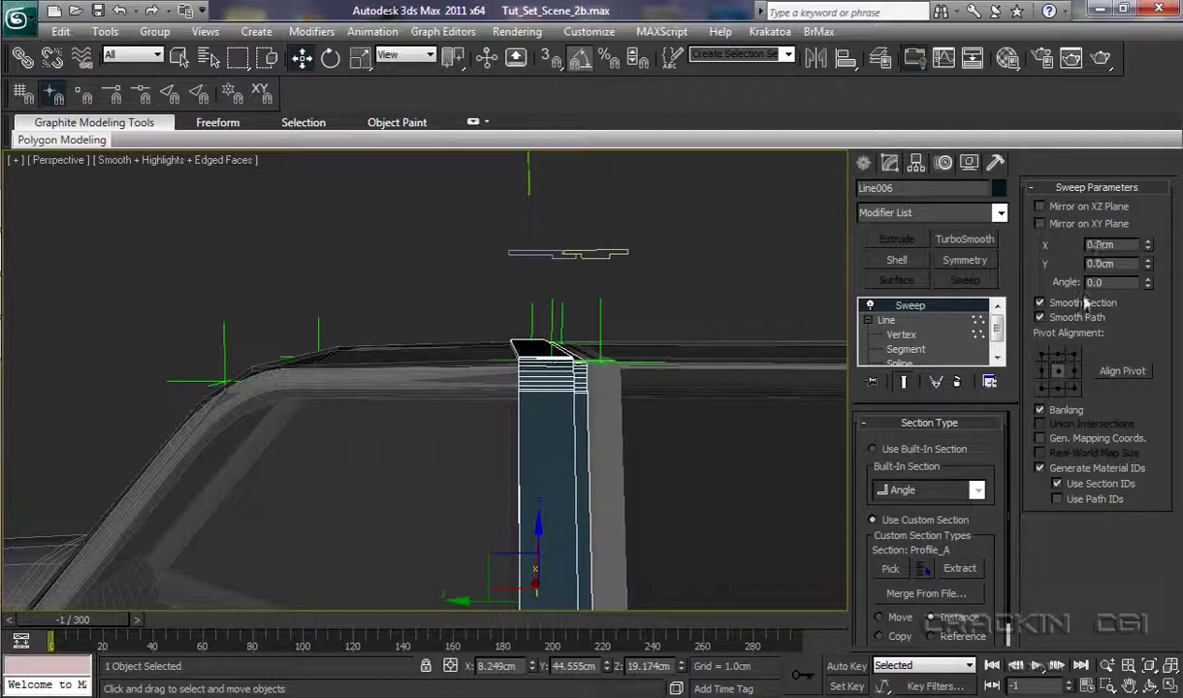
pyautogui.moveTo(1148, 246)
pyautogui.mouseDown()
pyautogui.moveTo(1149, 229)
pyautogui.moveTo(1128, 250)
pyautogui.moveTo(1135, 373)
pyautogui.moveTo(1131, 199)
pyautogui.moveTo(1146, 250)
pyautogui.mouseUp()
pyautogui.rightClick(1146, 250)
pyautogui.click(1149, 267)
pyautogui.moveTo(1149, 269); pyautogui.dragTo(1141, 299)
pyautogui.rightClick(1148, 264)
pyautogui.moveTo(1148, 284); pyautogui.dragTo(1099, 277)
# - Select Profile_A's two left vertices in Vertex sub-object mode
pyautogui.keyDown('alt'); pyautogui.moveTo(601, 396); pyautogui.dragTo(636, 417, button='middle'); pyautogui.keyUp('alt')
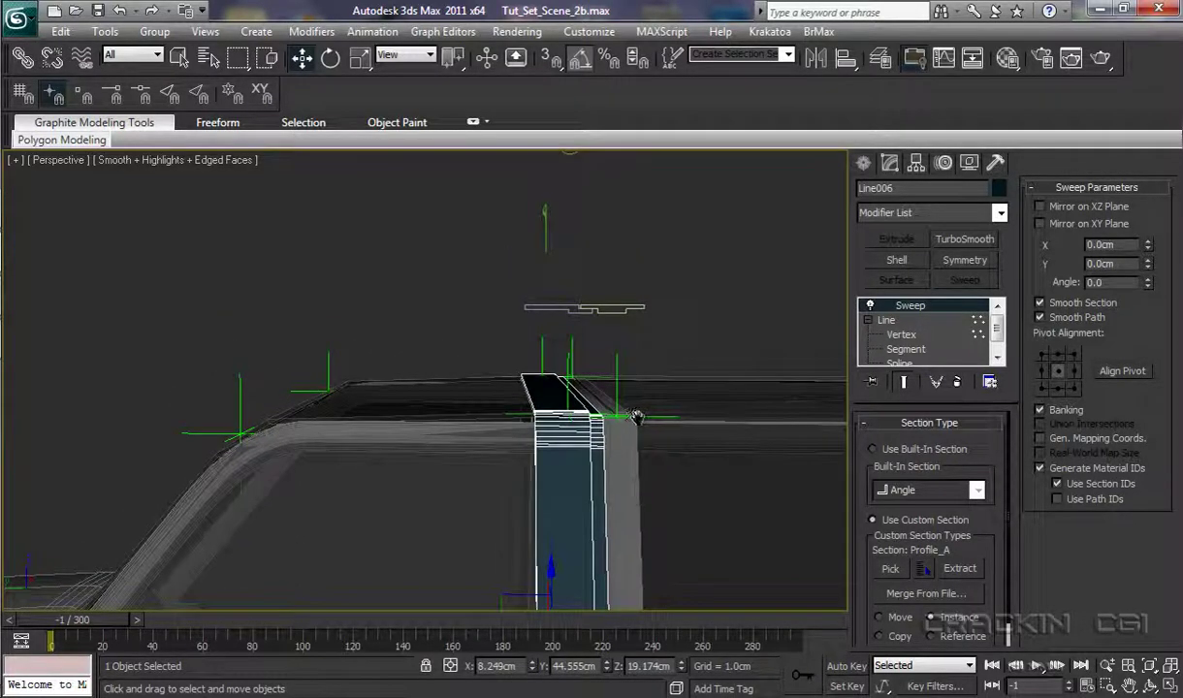
pyautogui.click(561, 308)
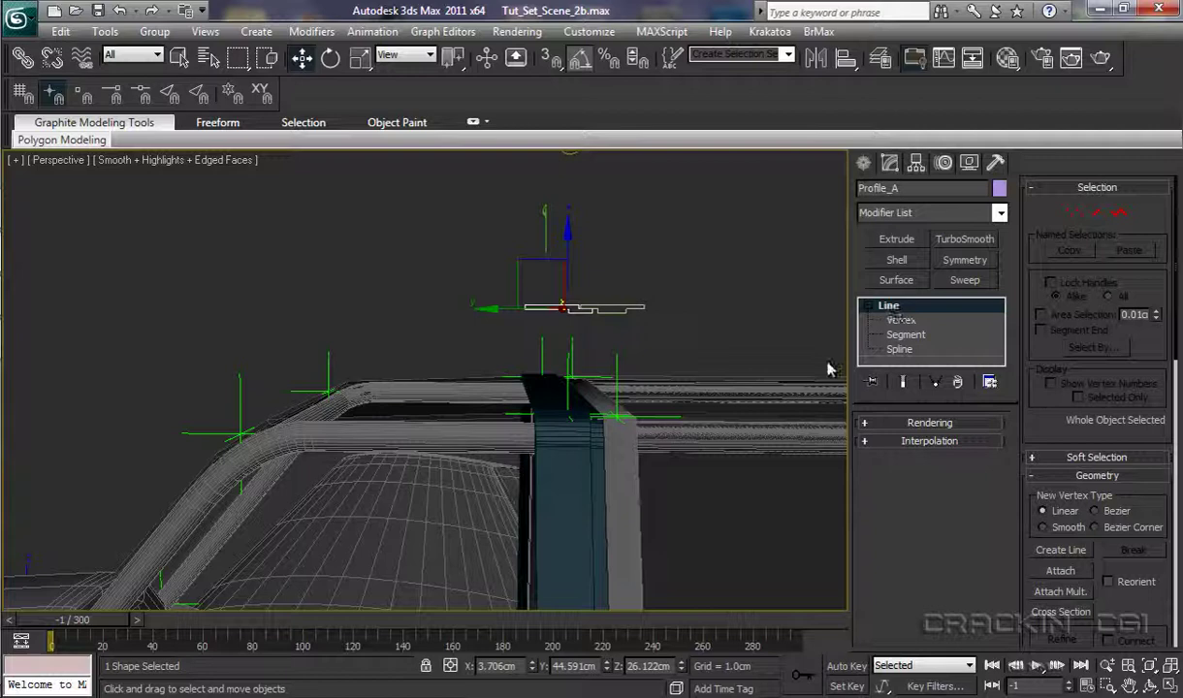
pyautogui.click(901, 322)
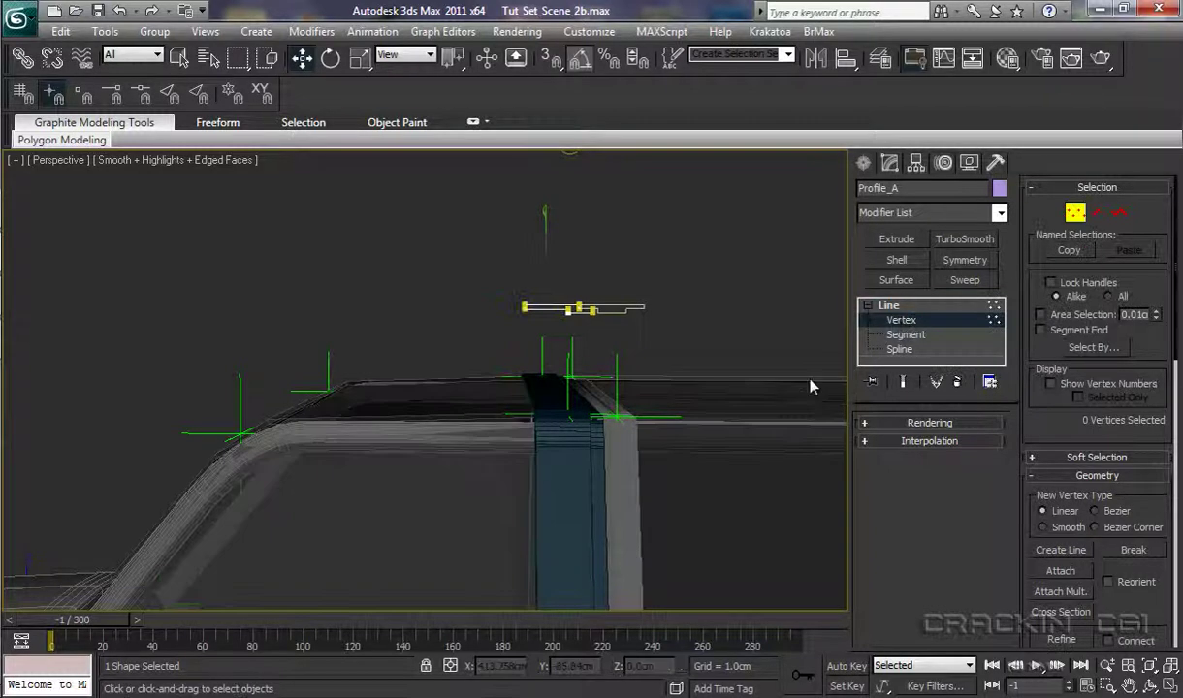
pyautogui.moveTo(514, 295); pyautogui.dragTo(535, 328)
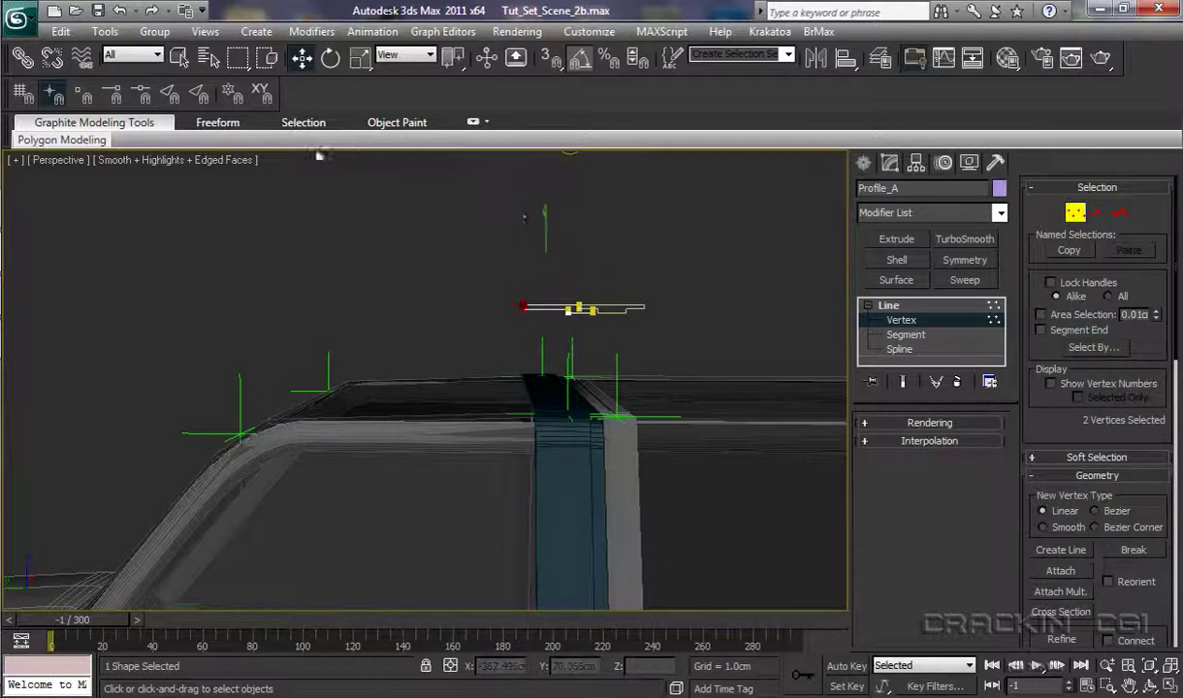
# - Move the selected left vertices leftward so the strut fits the canopy edge
pyautogui.click(301, 60)
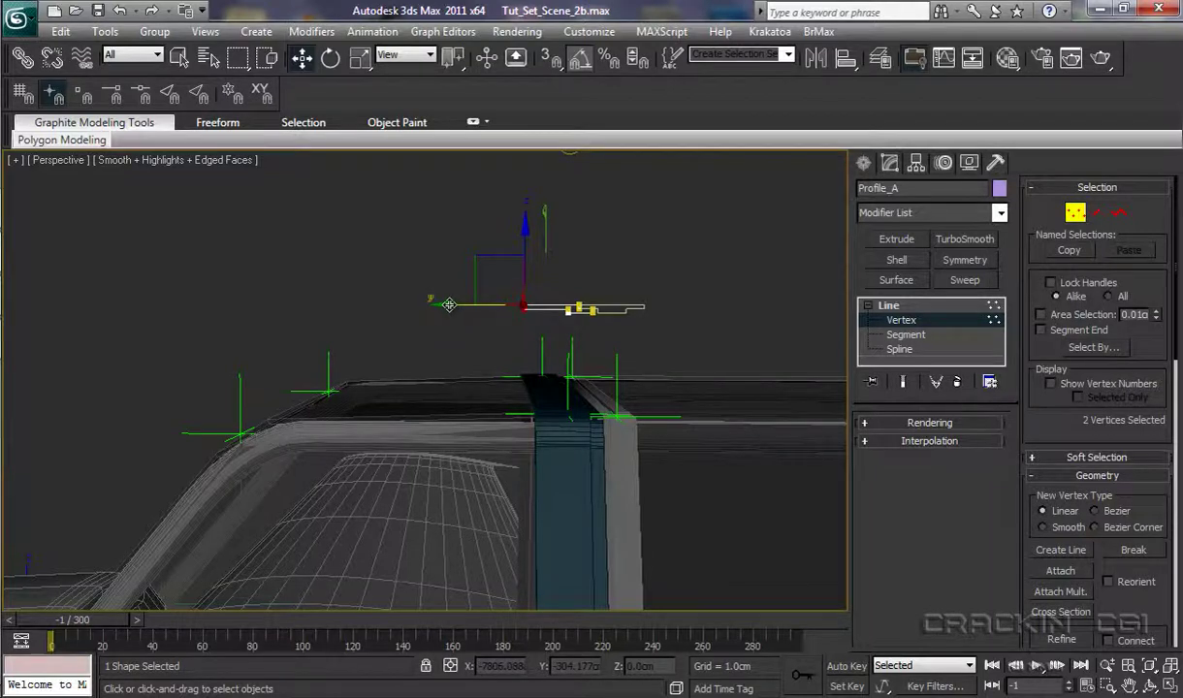
pyautogui.moveTo(449, 306); pyautogui.dragTo(431, 298)
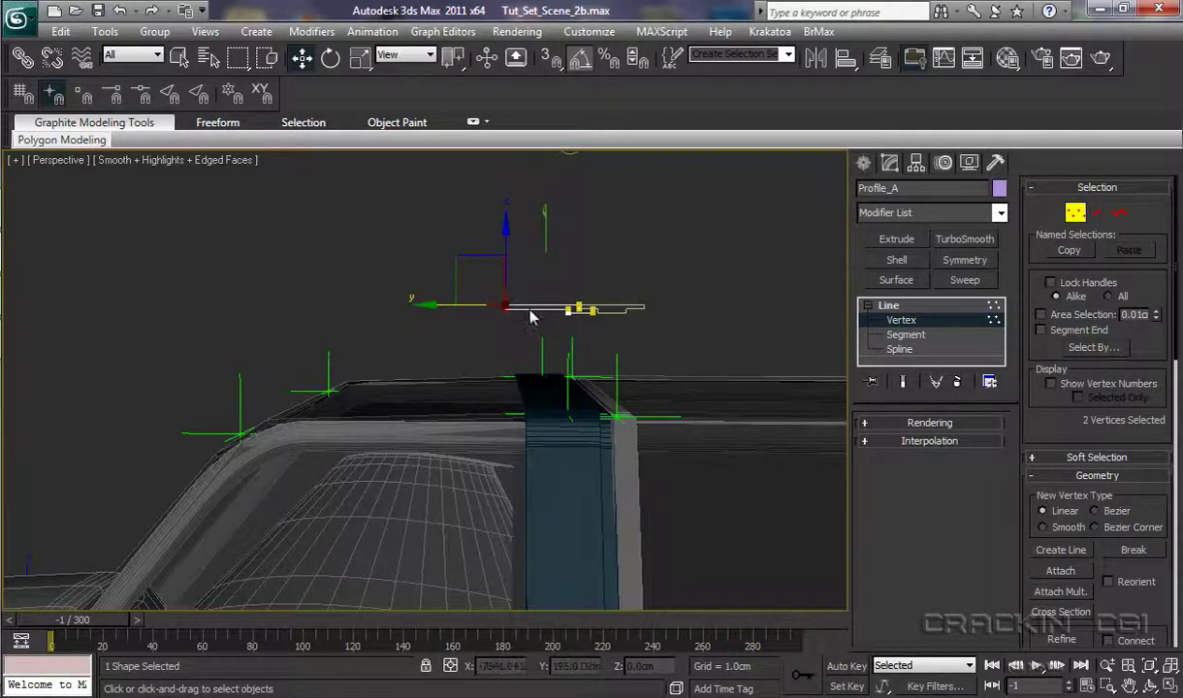
pyautogui.moveTo(415, 294); pyautogui.dragTo(444, 302)
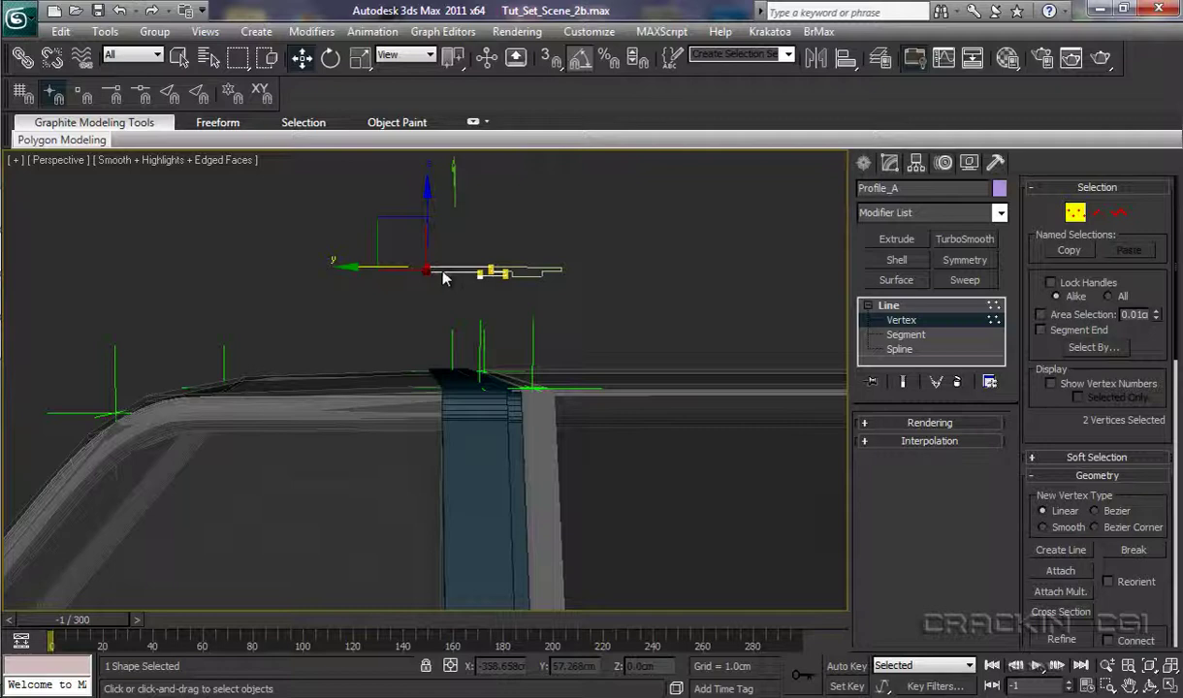
pyautogui.moveTo(443, 279); pyautogui.dragTo(410, 316)
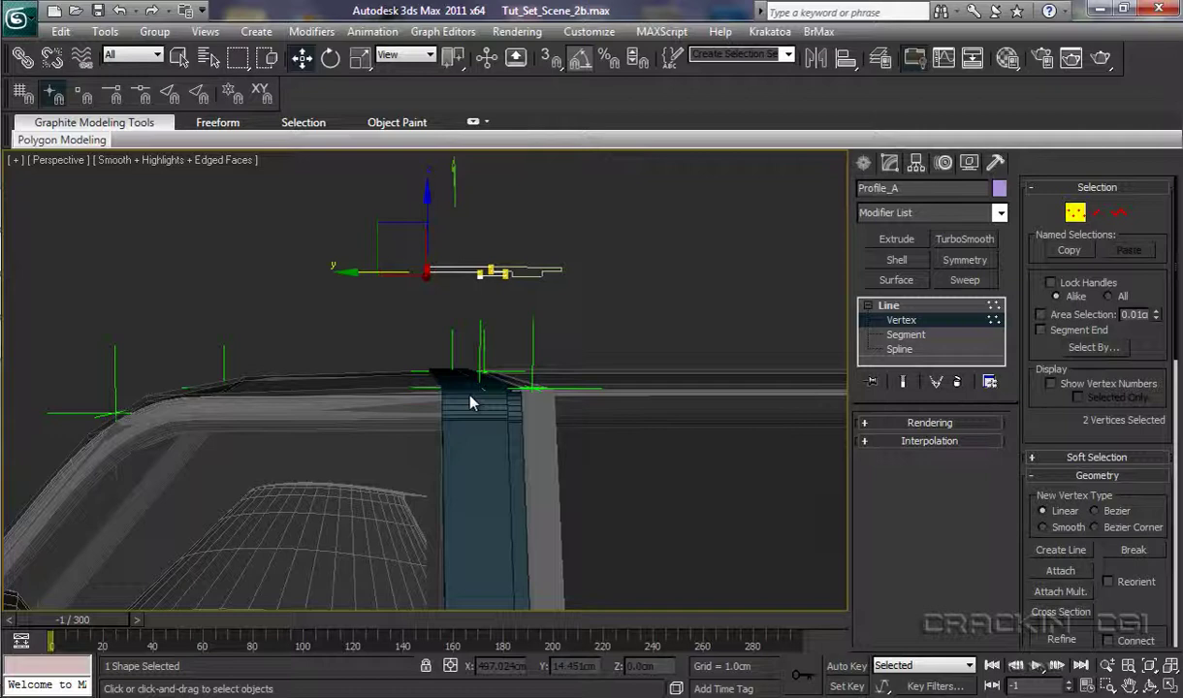
# - Exit Vertex mode and Shift-clone the Line006 column as Line007
pyautogui.click(891, 307)
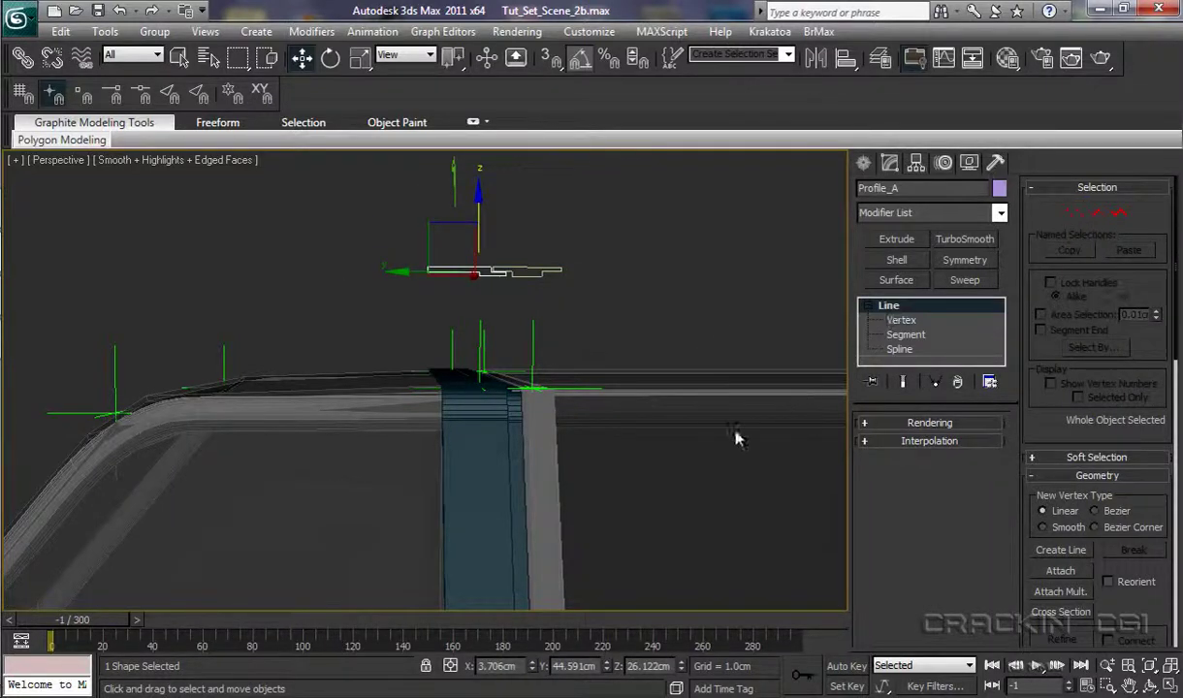
pyautogui.click(473, 428)
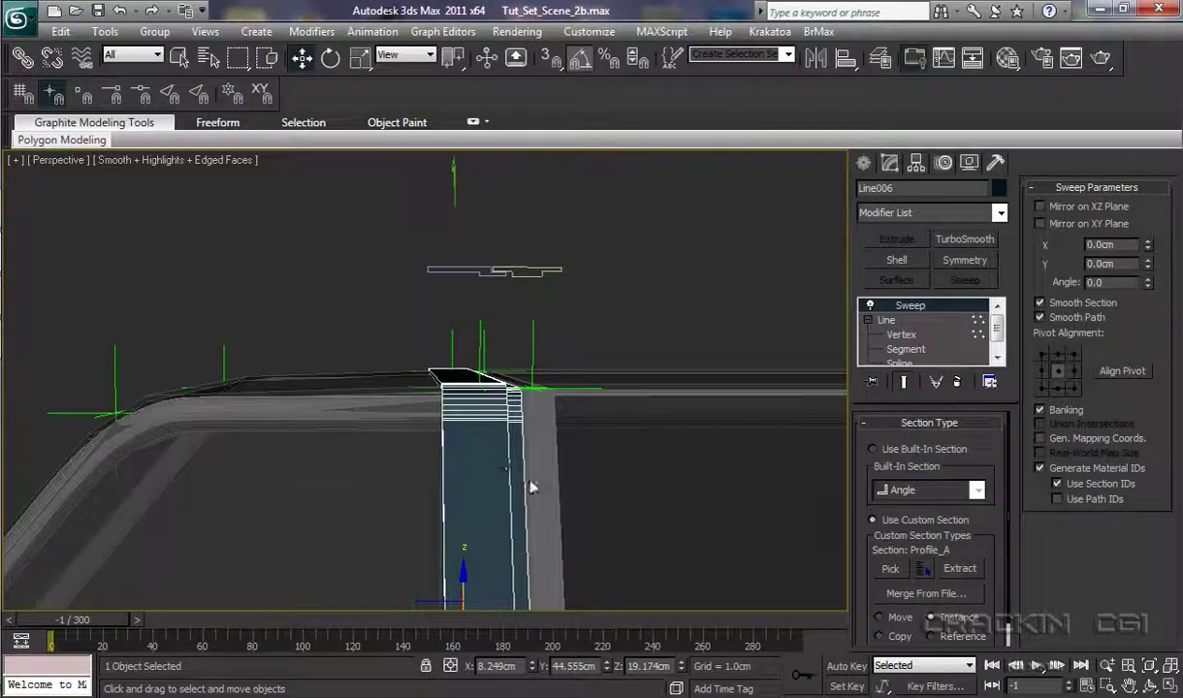
pyautogui.moveTo(604, 476)
pyautogui.mouseDown(button='middle')
pyautogui.moveTo(602, 444)
pyautogui.moveTo(597, 481)
pyautogui.mouseUp(button='middle')
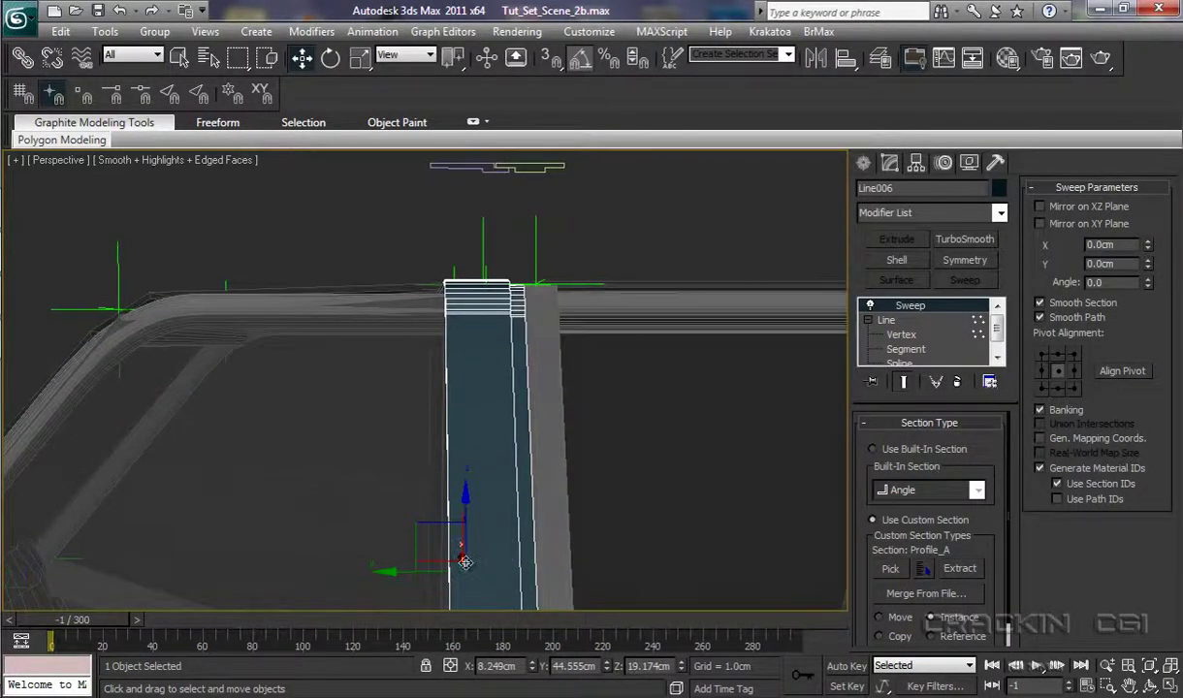
pyautogui.moveTo(392, 573)
pyautogui.keyDown('shift'); pyautogui.mouseDown()
pyautogui.moveTo(479, 572)
pyautogui.moveTo(465, 572)
pyautogui.moveTo(459, 600)
pyautogui.mouseUp(); pyautogui.keyUp('shift')
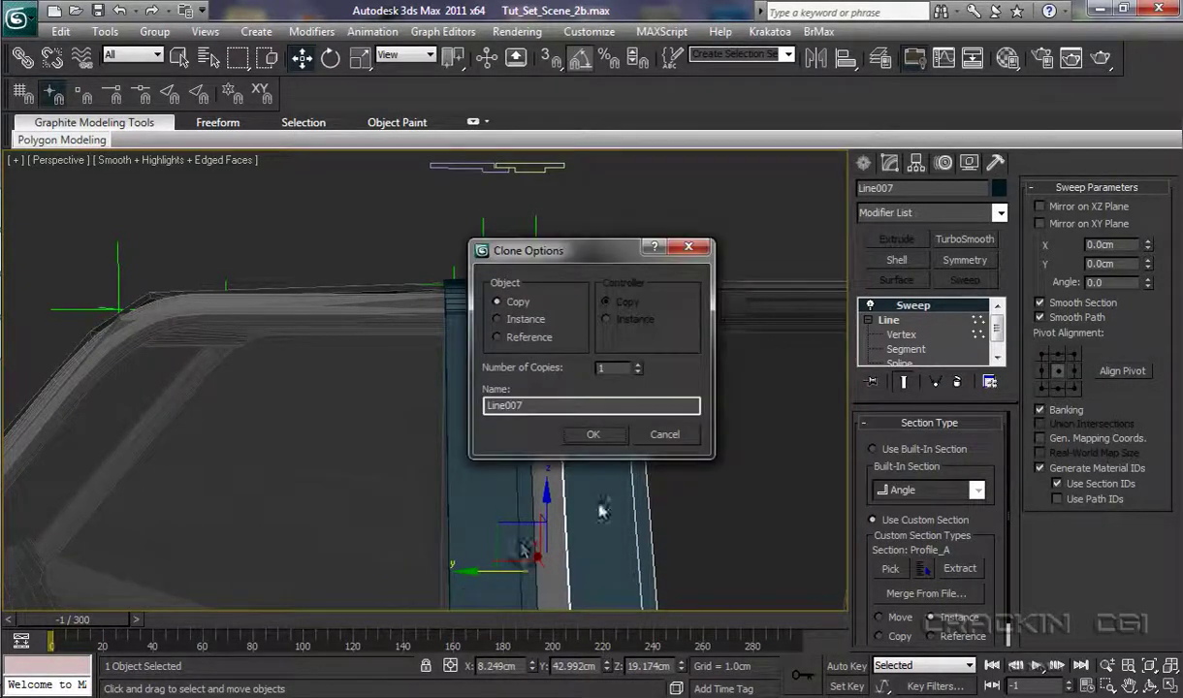
pyautogui.click(599, 437)
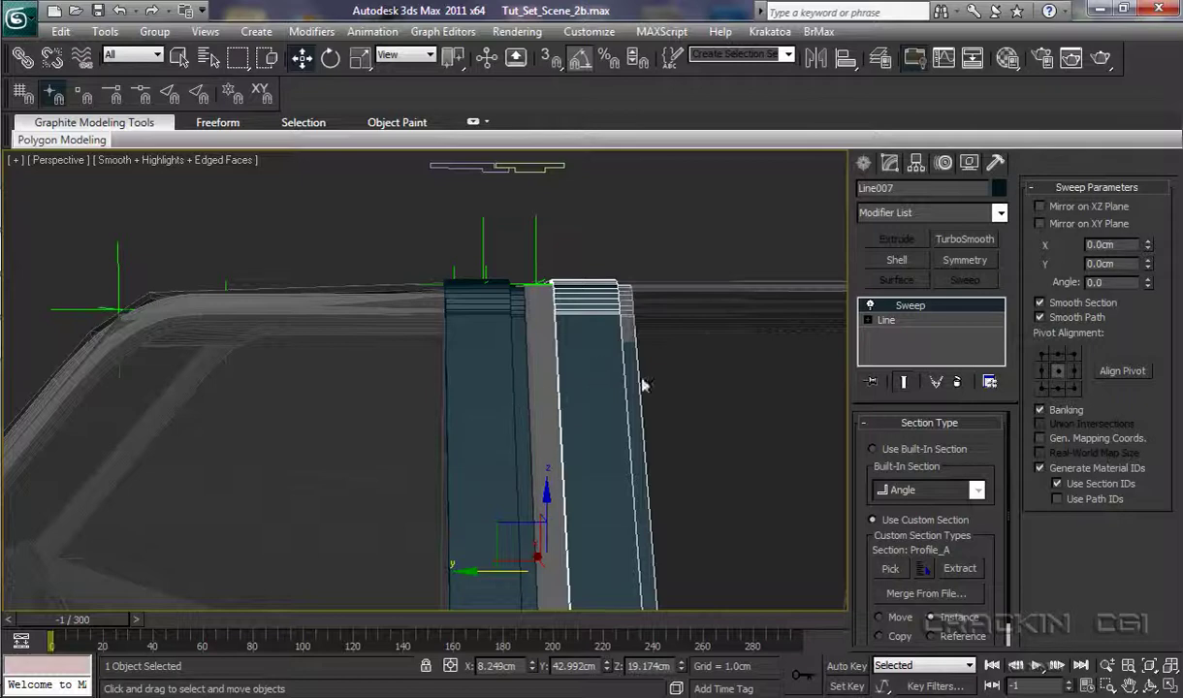
# - Give Line007's Sweep the Profile_B section and move it beside the original column
pyautogui.click(891, 571)
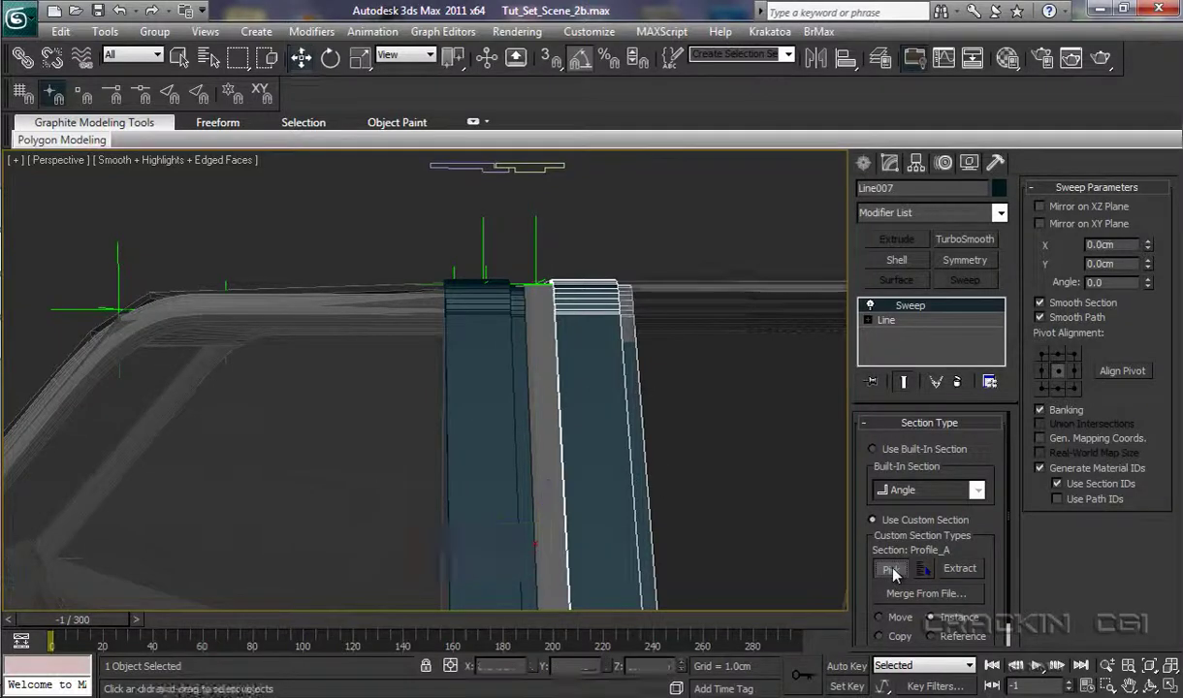
pyautogui.click(542, 171)
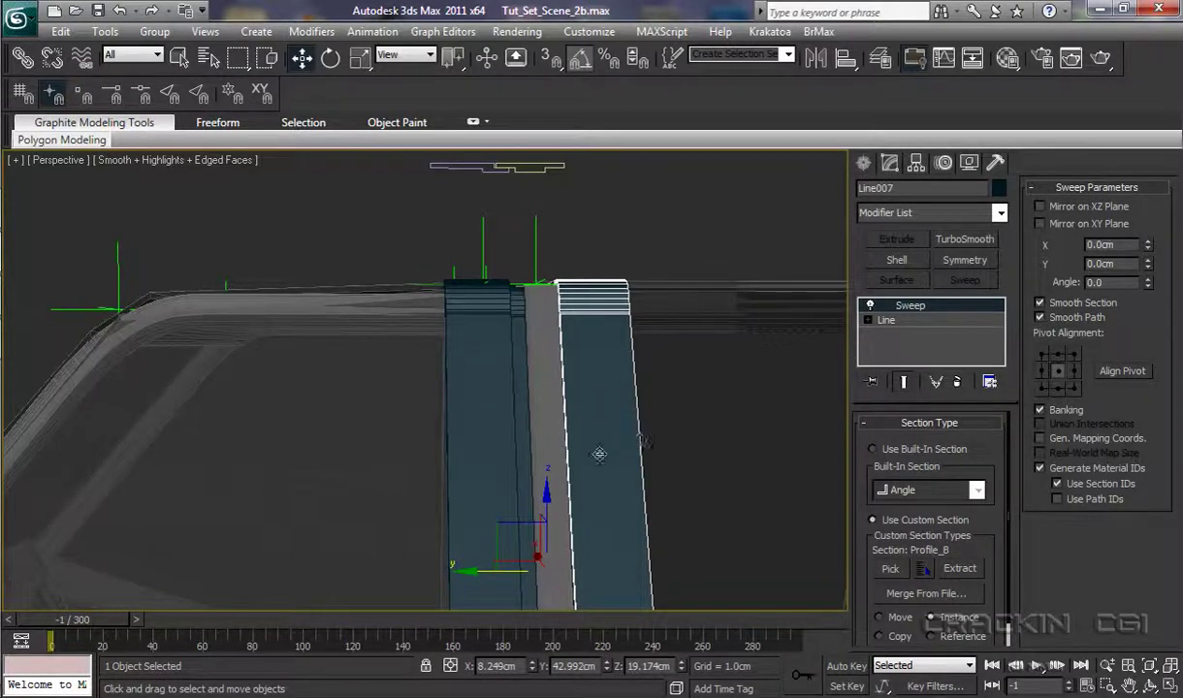
pyautogui.moveTo(603, 454)
pyautogui.keyDown('alt'); pyautogui.mouseDown(button='middle')
pyautogui.moveTo(665, 454)
pyautogui.moveTo(615, 445)
pyautogui.moveTo(604, 460)
pyautogui.mouseUp(button='middle'); pyautogui.keyUp('alt')
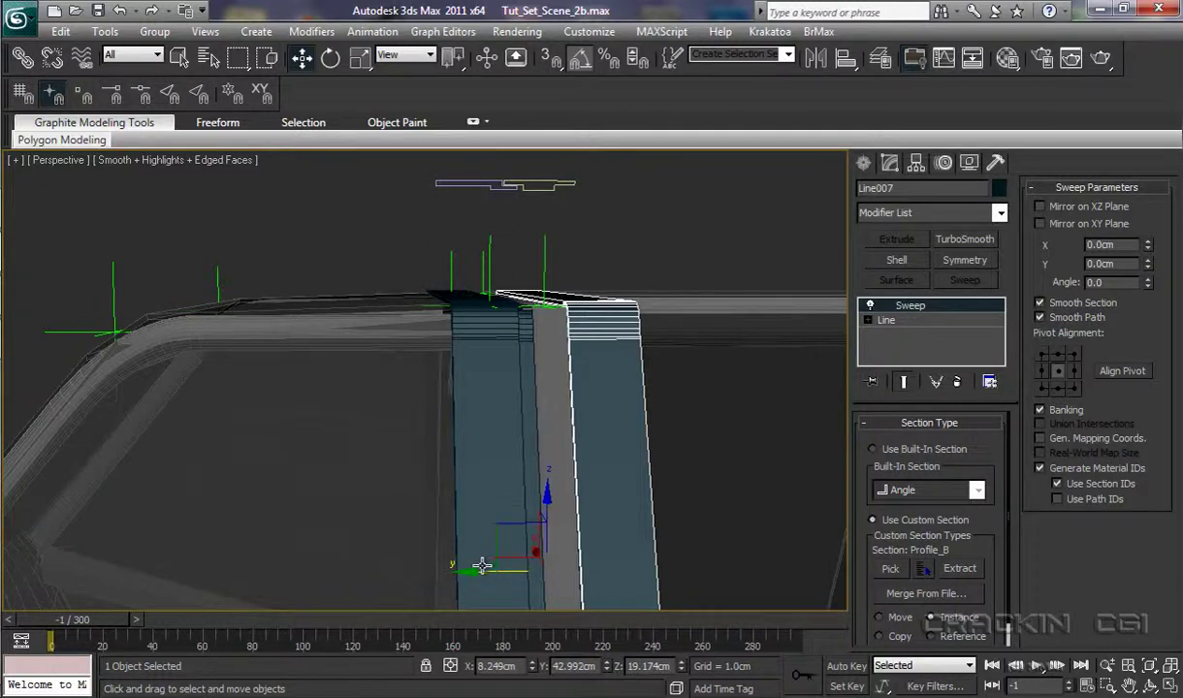
pyautogui.moveTo(474, 572)
pyautogui.mouseDown()
pyautogui.moveTo(436, 579)
pyautogui.moveTo(461, 583)
pyautogui.mouseUp()
pyautogui.moveTo(681, 551)
pyautogui.keyDown('alt'); pyautogui.mouseDown(button='middle')
pyautogui.moveTo(655, 566)
pyautogui.moveTo(676, 596)
pyautogui.moveTo(687, 571)
pyautogui.moveTo(673, 542)
pyautogui.moveTo(740, 541)
pyautogui.moveTo(573, 541)
pyautogui.moveTo(677, 541)
pyautogui.mouseUp(button='middle'); pyautogui.keyUp('alt')
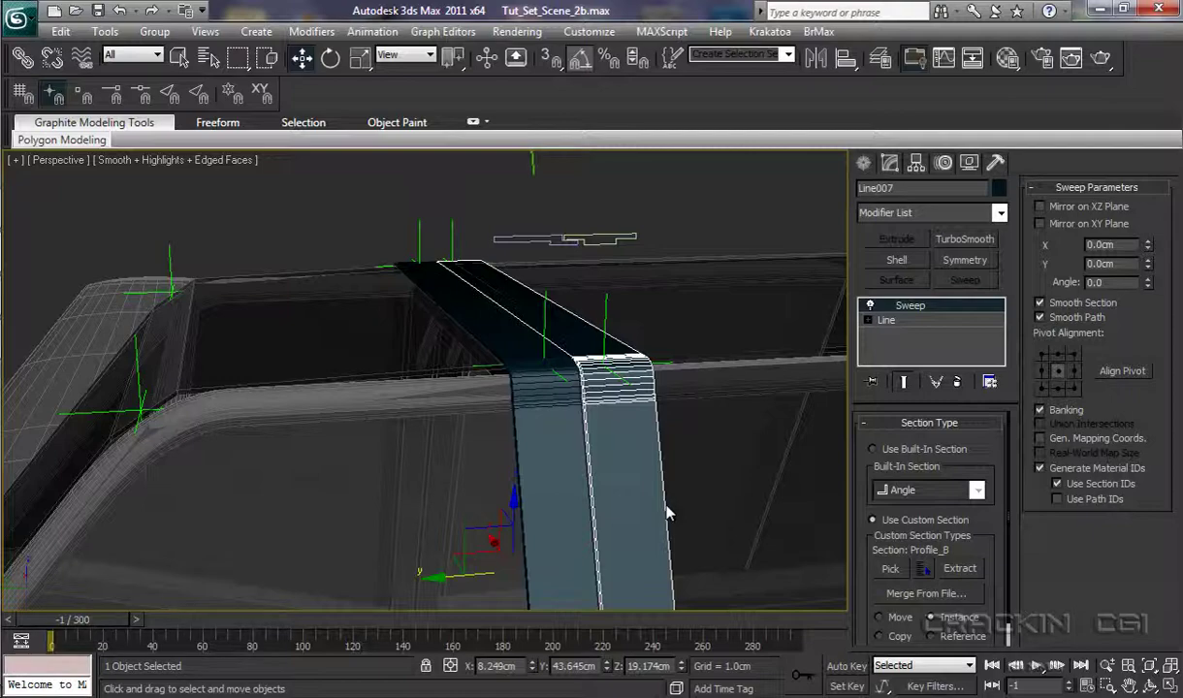
pyautogui.keyDown('alt'); pyautogui.moveTo(686, 536); pyautogui.dragTo(682, 433, button='middle'); pyautogui.keyUp('alt')
pyautogui.scroll(-5, 682, 434)
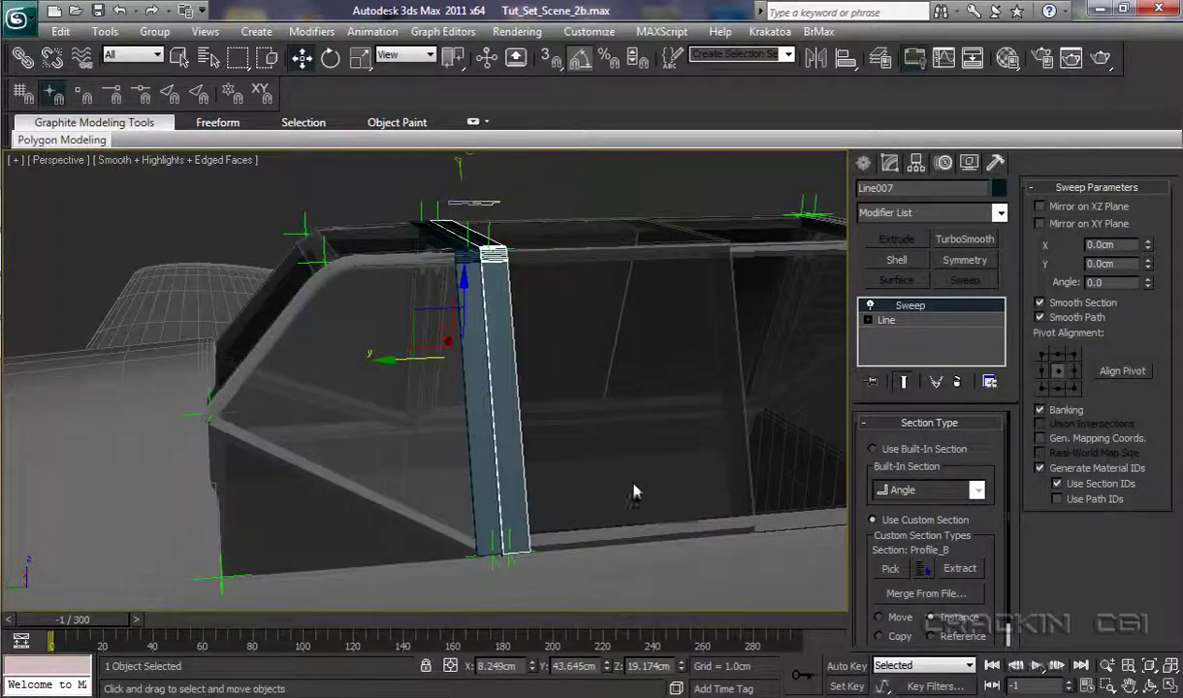
pyautogui.moveTo(636, 488)
pyautogui.mouseDown(button='middle')
pyautogui.moveTo(601, 465)
pyautogui.moveTo(617, 503)
pyautogui.moveTo(640, 490)
pyautogui.moveTo(661, 499)
pyautogui.moveTo(648, 488)
pyautogui.mouseUp(button='middle')
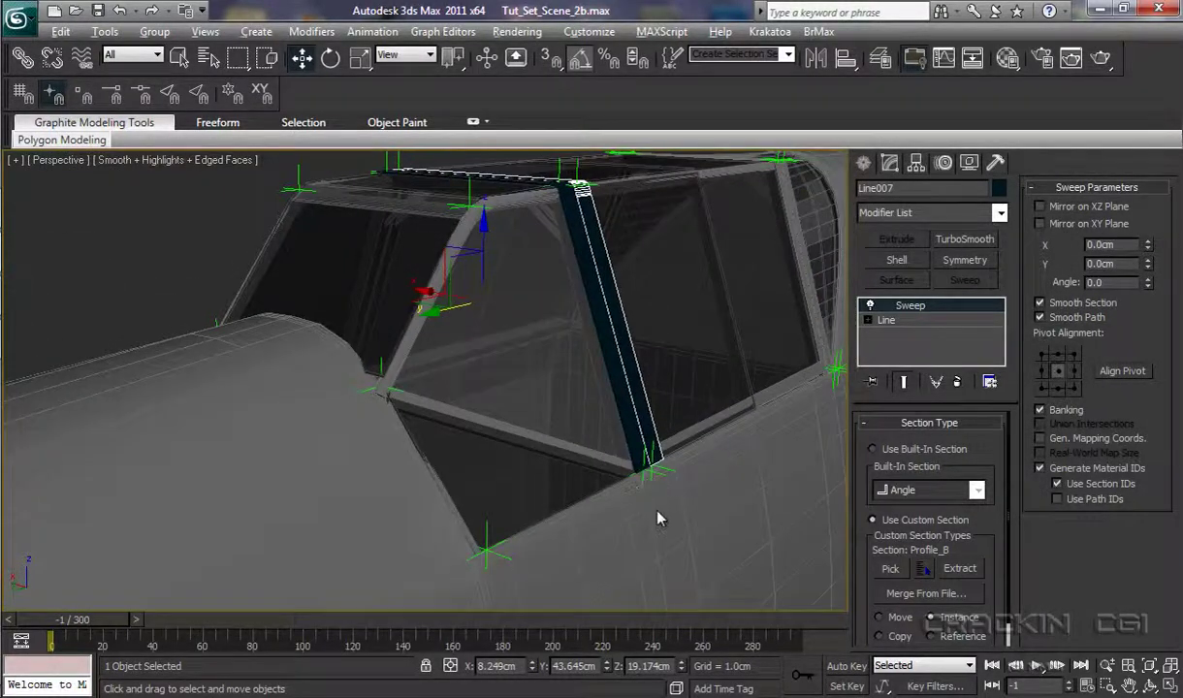
pyautogui.scroll(6, 662, 471)
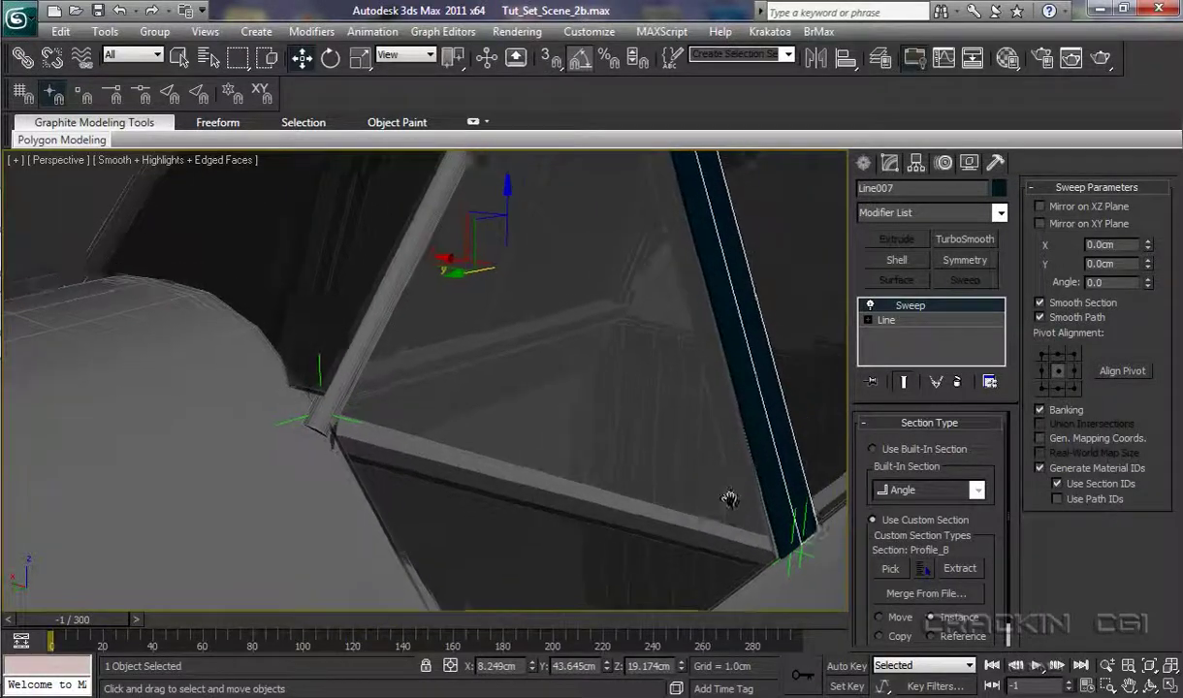
pyautogui.moveTo(731, 500); pyautogui.dragTo(637, 516, button='middle')
pyautogui.scroll(2, 635, 450)
pyautogui.moveTo(636, 450); pyautogui.dragTo(682, 529, button='middle')
pyautogui.scroll(-5, 581, 455)
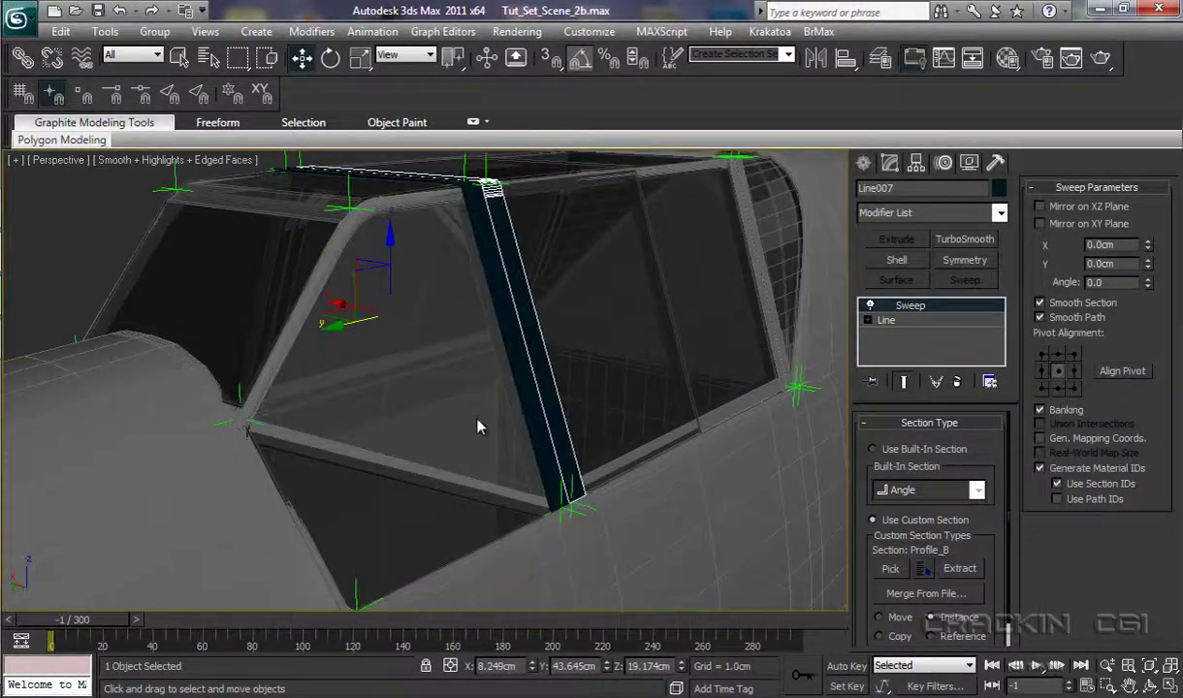
pyautogui.keyDown('alt'); pyautogui.moveTo(477, 423); pyautogui.dragTo(490, 475, button='middle'); pyautogui.keyUp('alt')
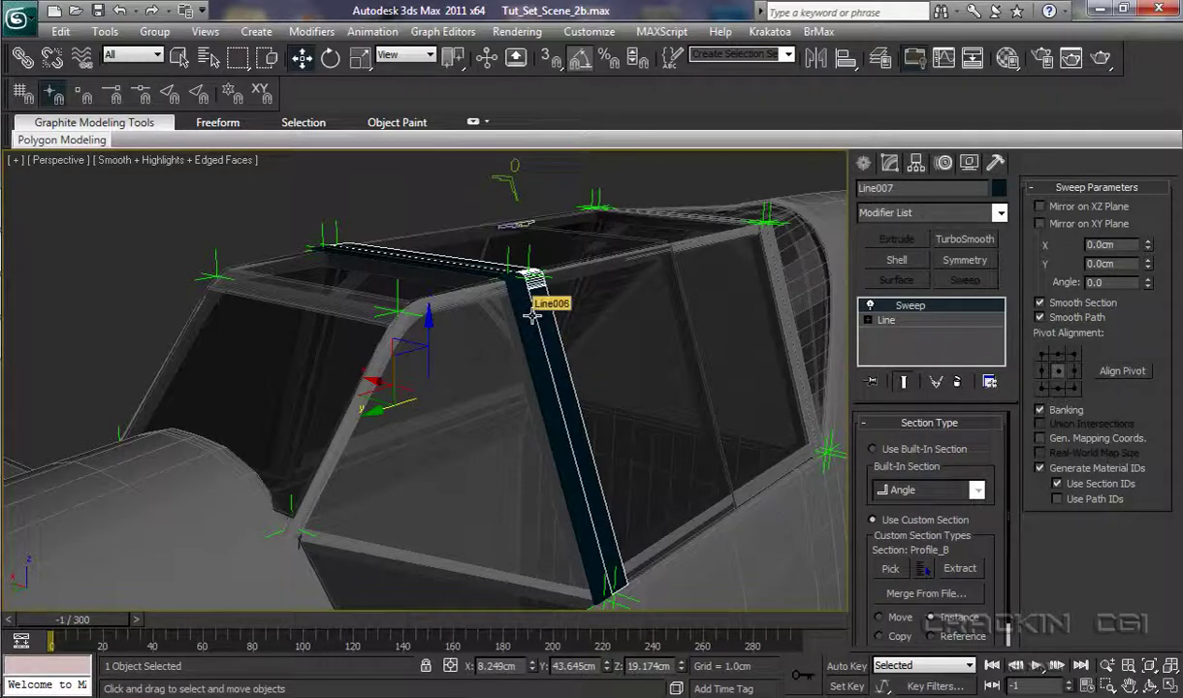
# - Draw Line008 with three snapped points from the frame base, via the corner, to the roof
pyautogui.click(863, 163)
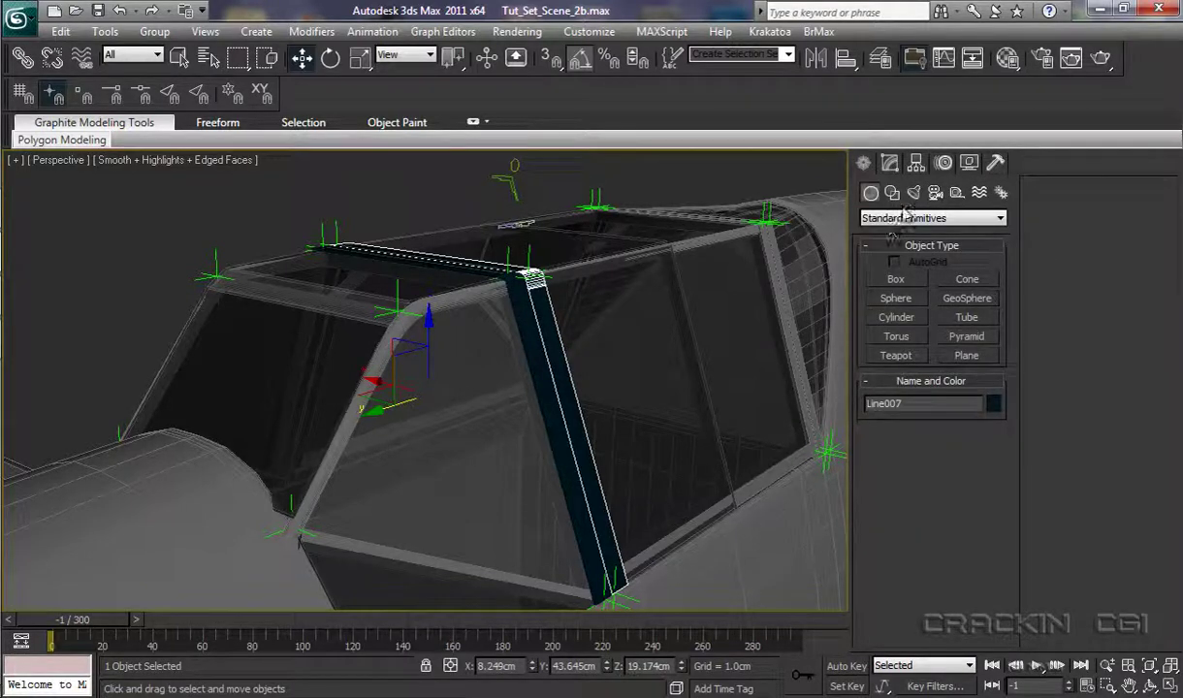
pyautogui.click(892, 193)
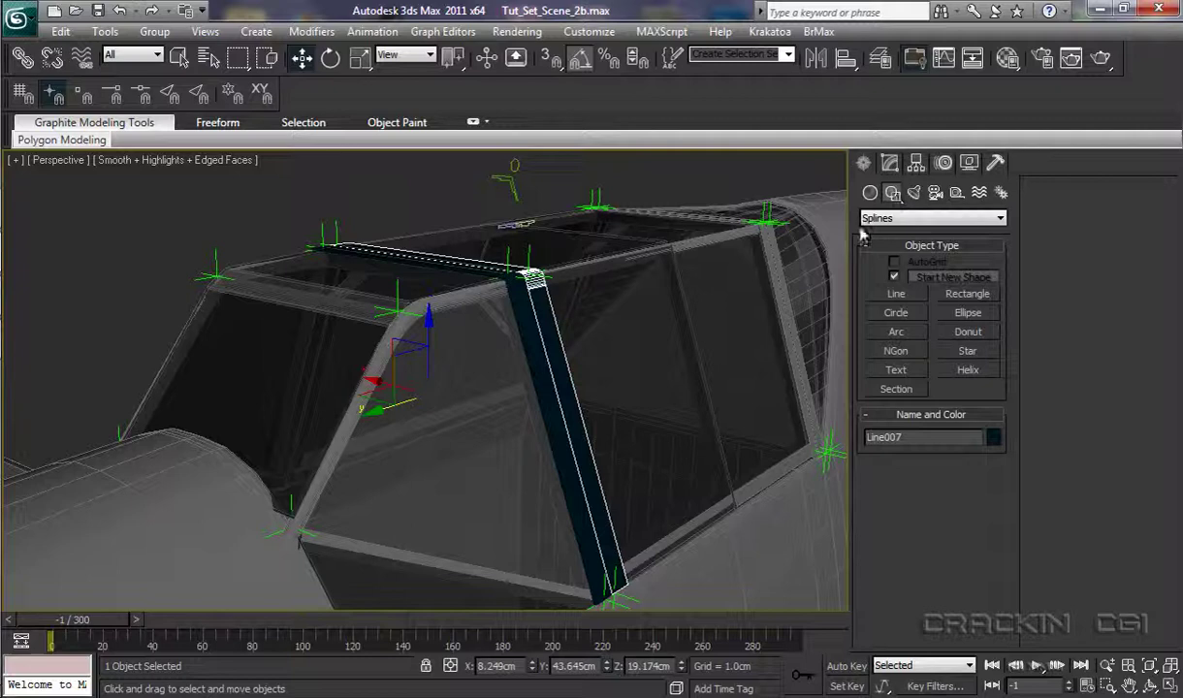
pyautogui.click(897, 295)
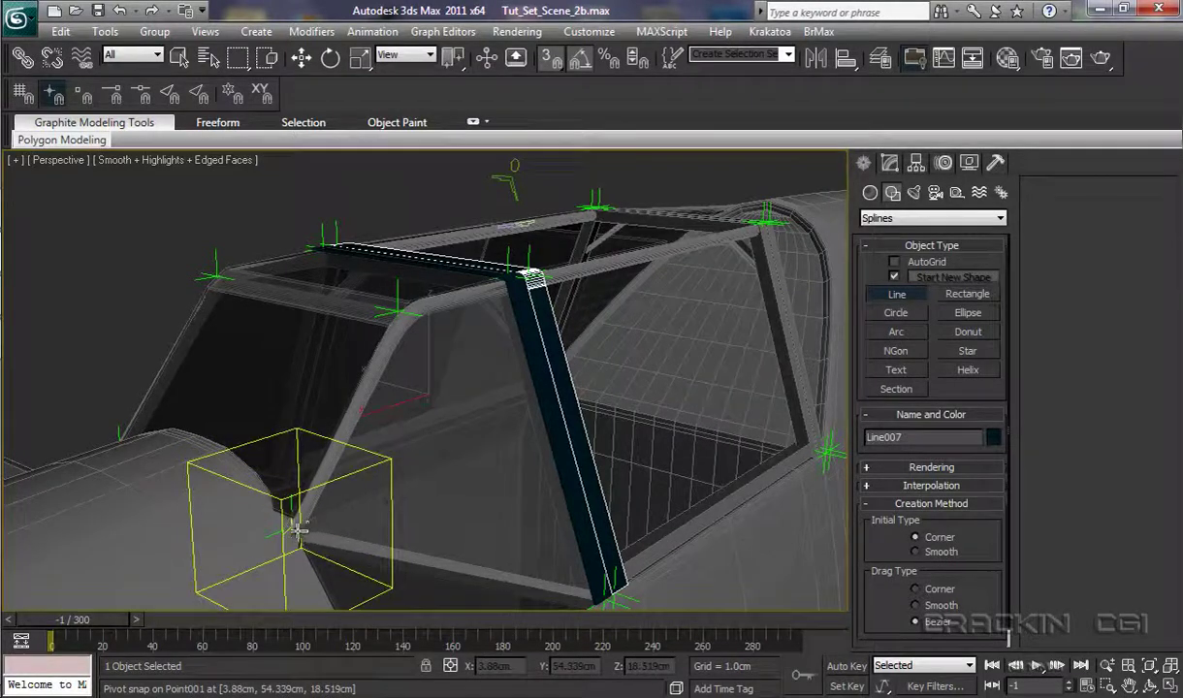
pyautogui.click(291, 528)
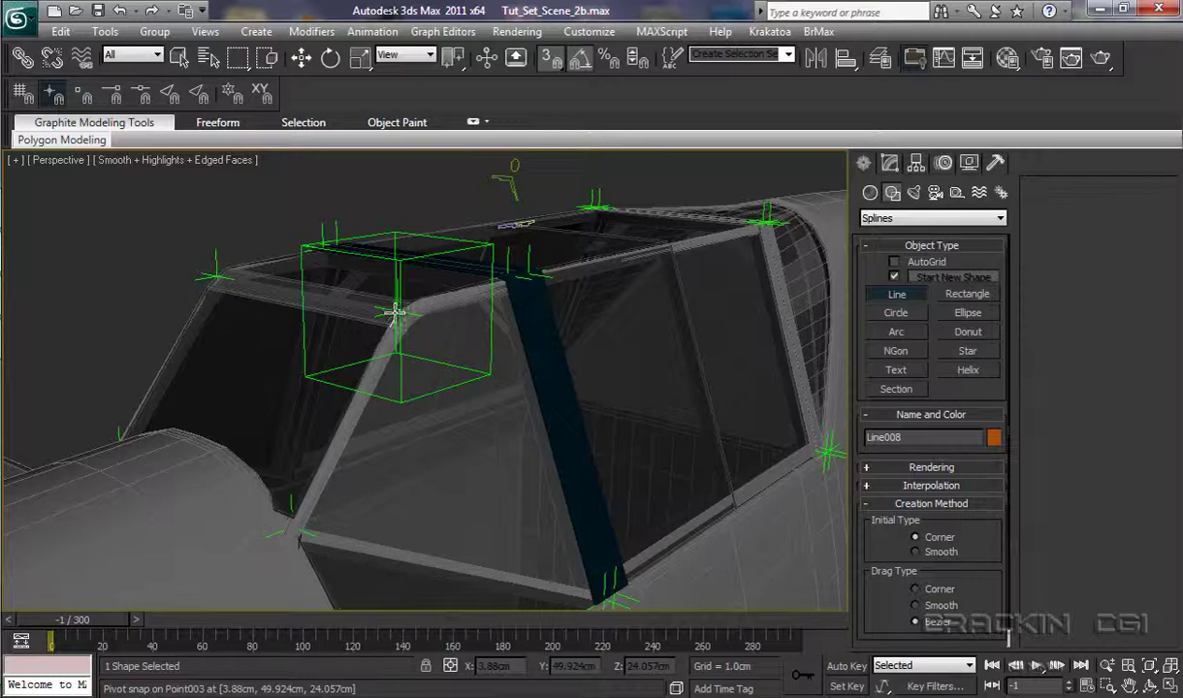
pyautogui.click(398, 310)
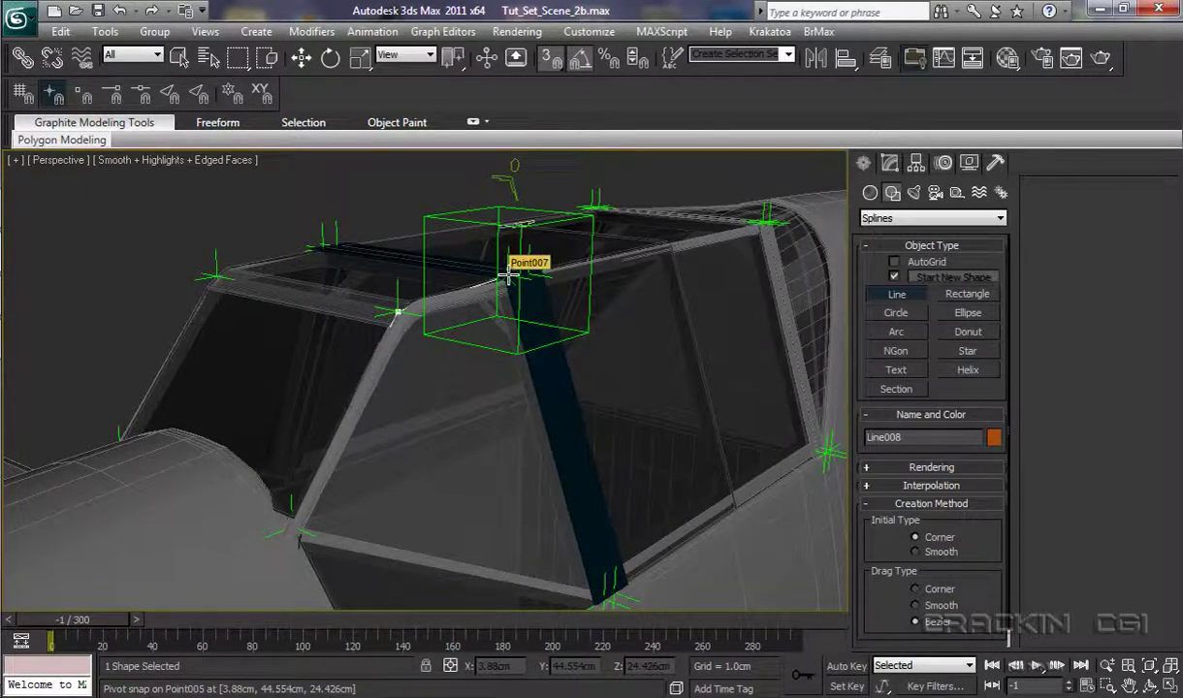
pyautogui.click(509, 274)
pyautogui.rightClick(503, 273)
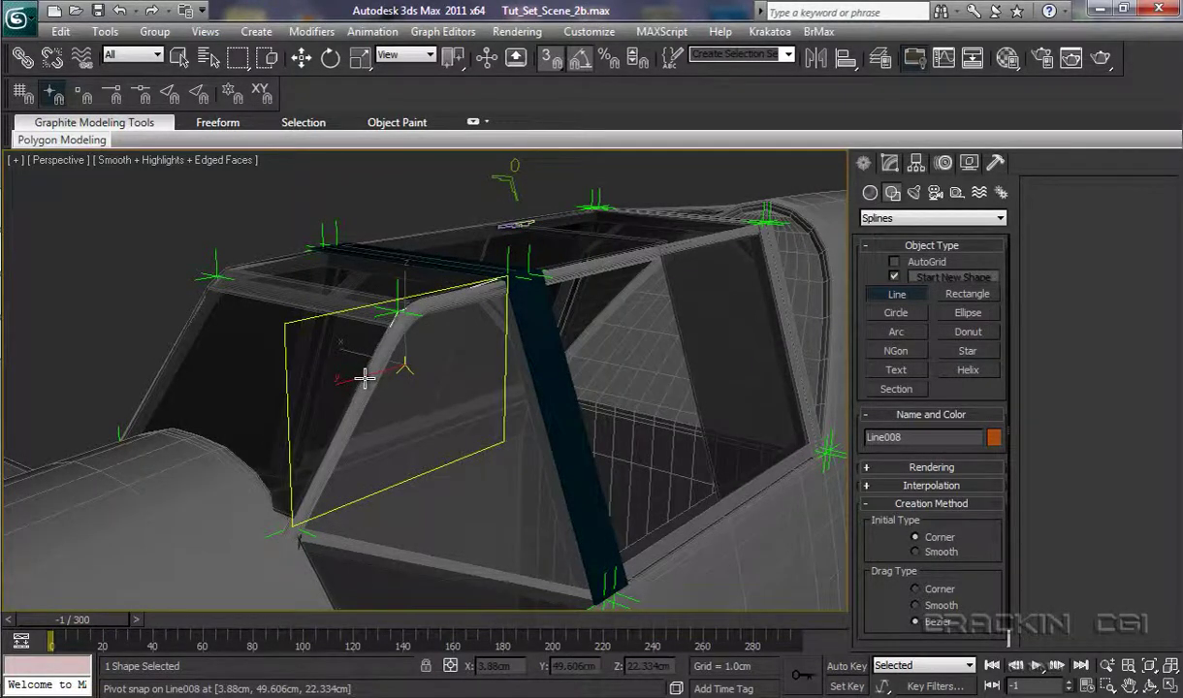
pyautogui.press('w')
pyautogui.rightClick(367, 382)
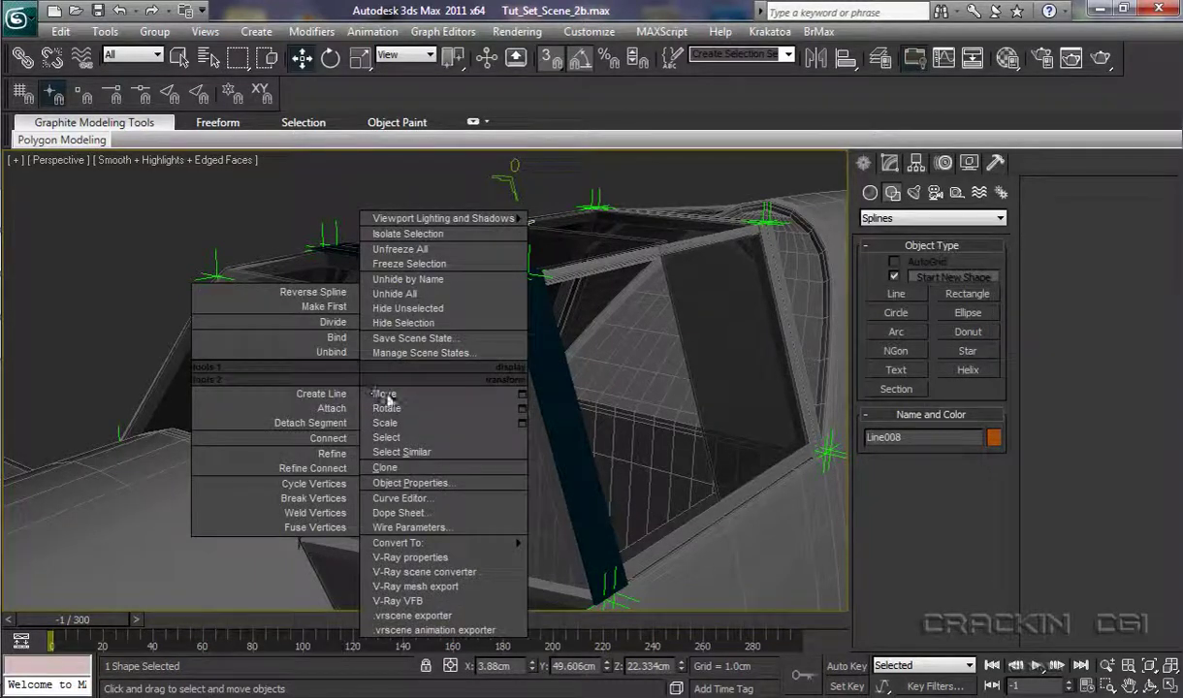
# - Convert Line008 from the quad menu to show its modifier stack and spline settings
pyautogui.moveTo(445, 546)
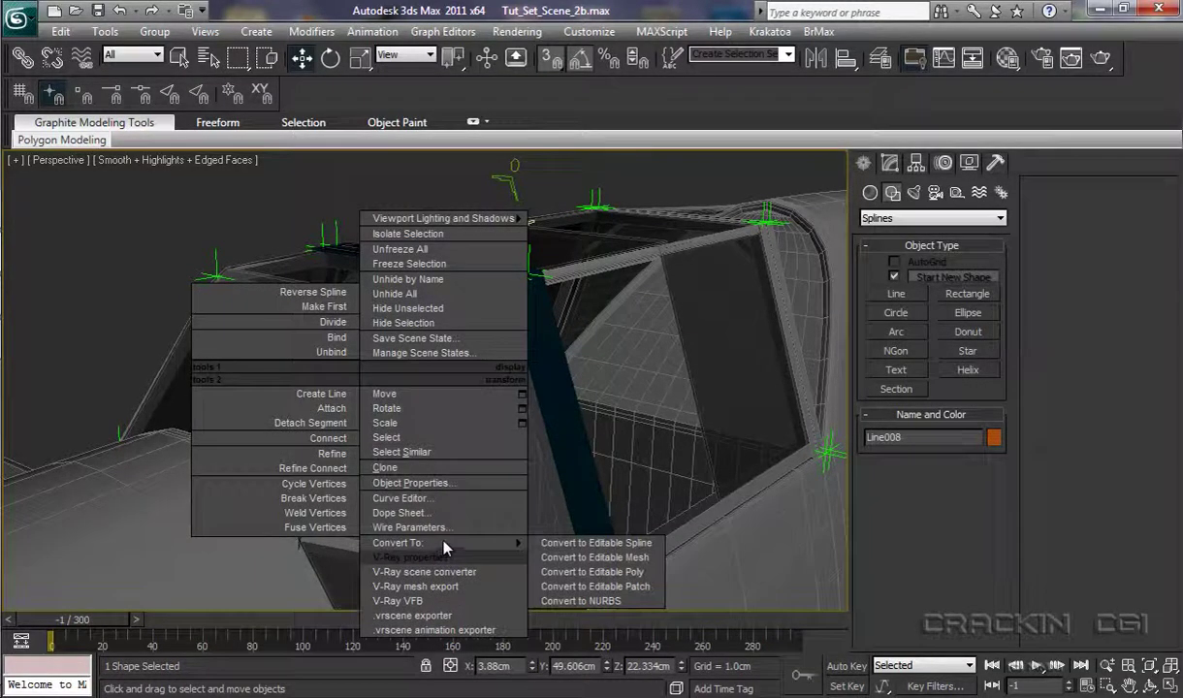
pyautogui.click(561, 544)
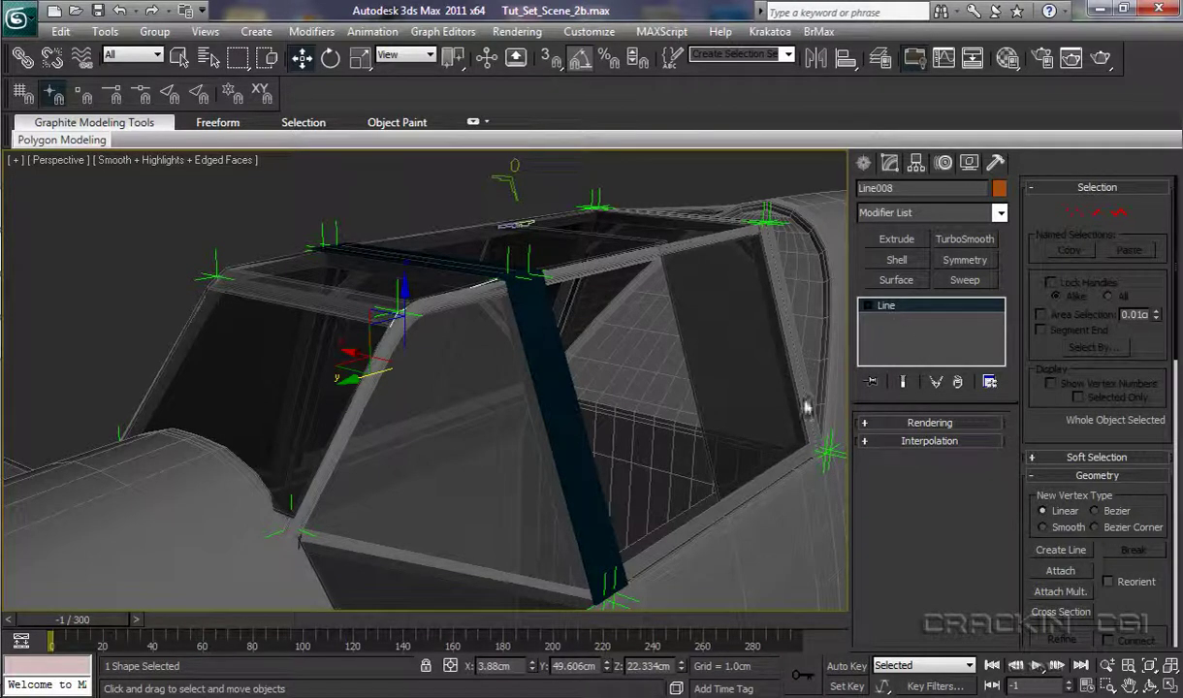
# - Add a Sweep to Line008 using Spline_C as its custom section
pyautogui.click(964, 280)
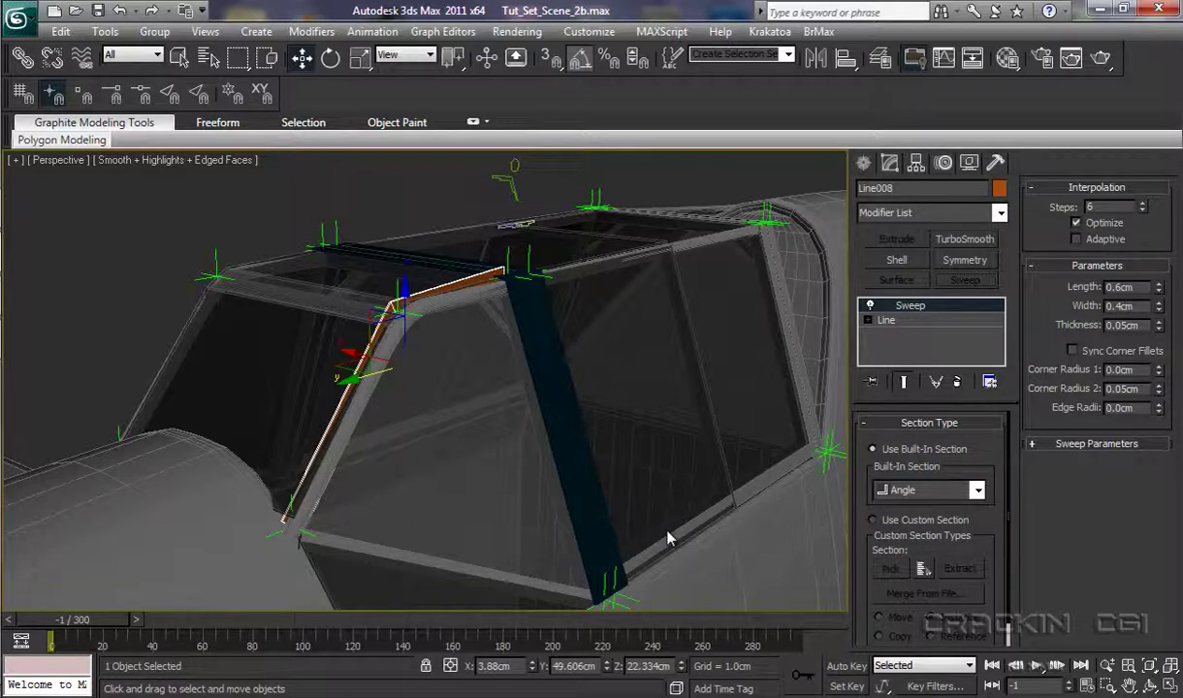
pyautogui.click(875, 525)
pyautogui.keyDown('alt'); pyautogui.moveTo(449, 530); pyautogui.dragTo(573, 363, button='middle'); pyautogui.keyUp('alt')
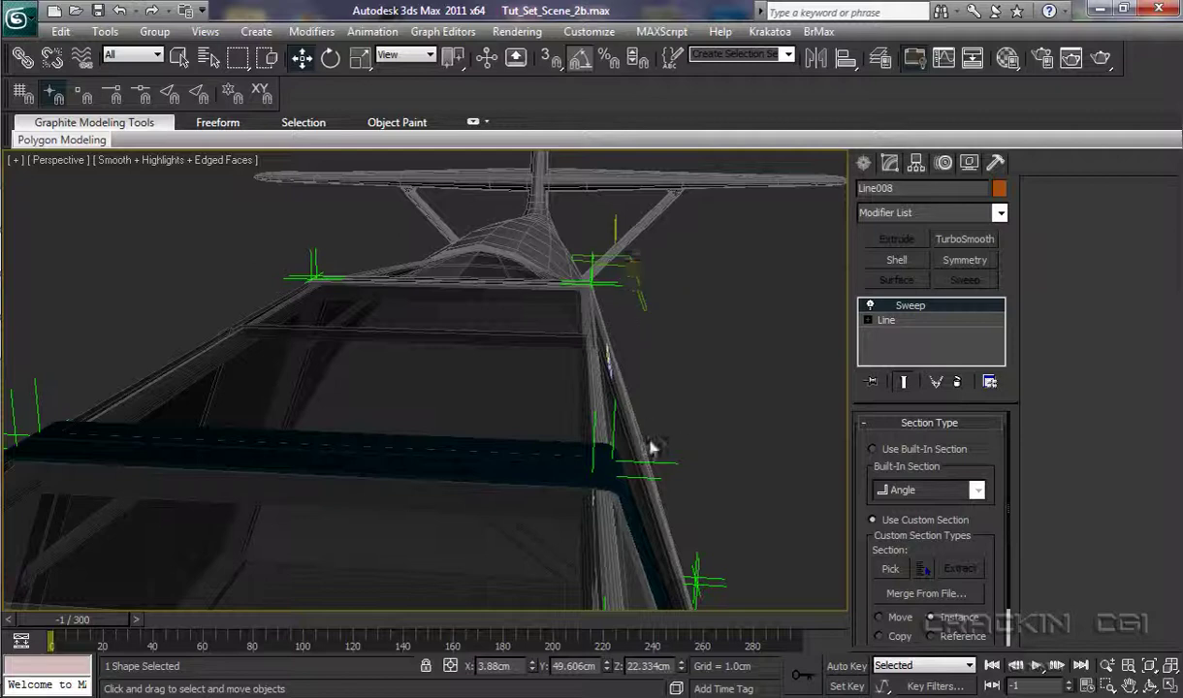
pyautogui.click(890, 570)
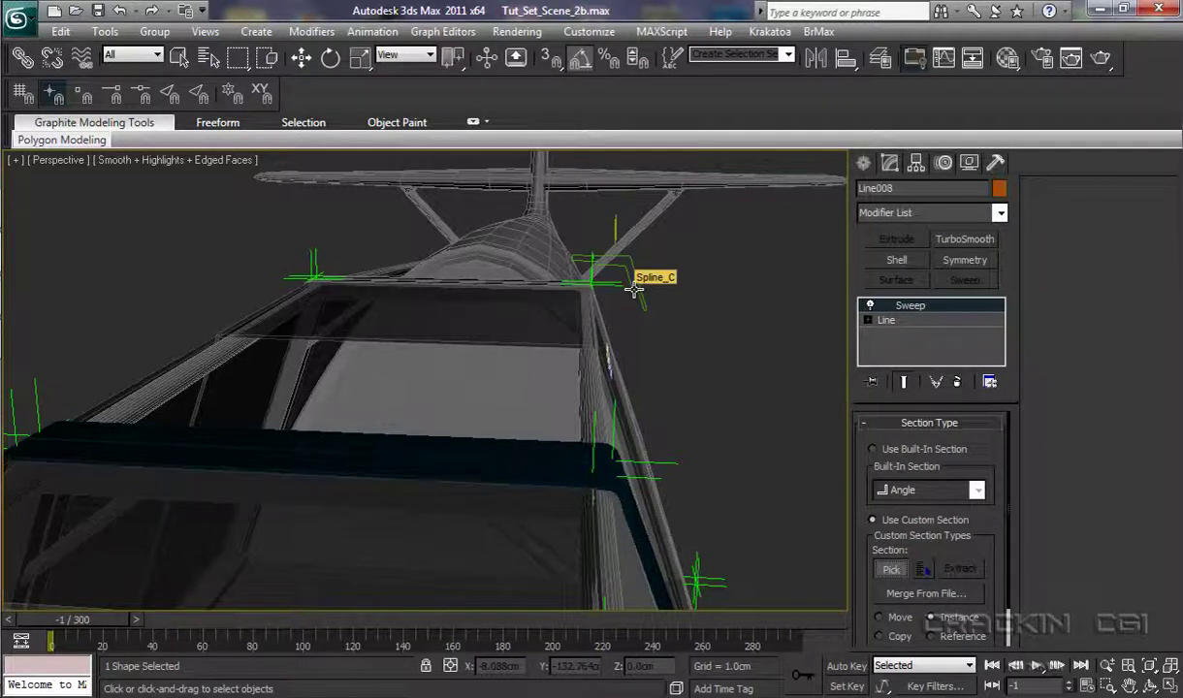
pyautogui.click(636, 289)
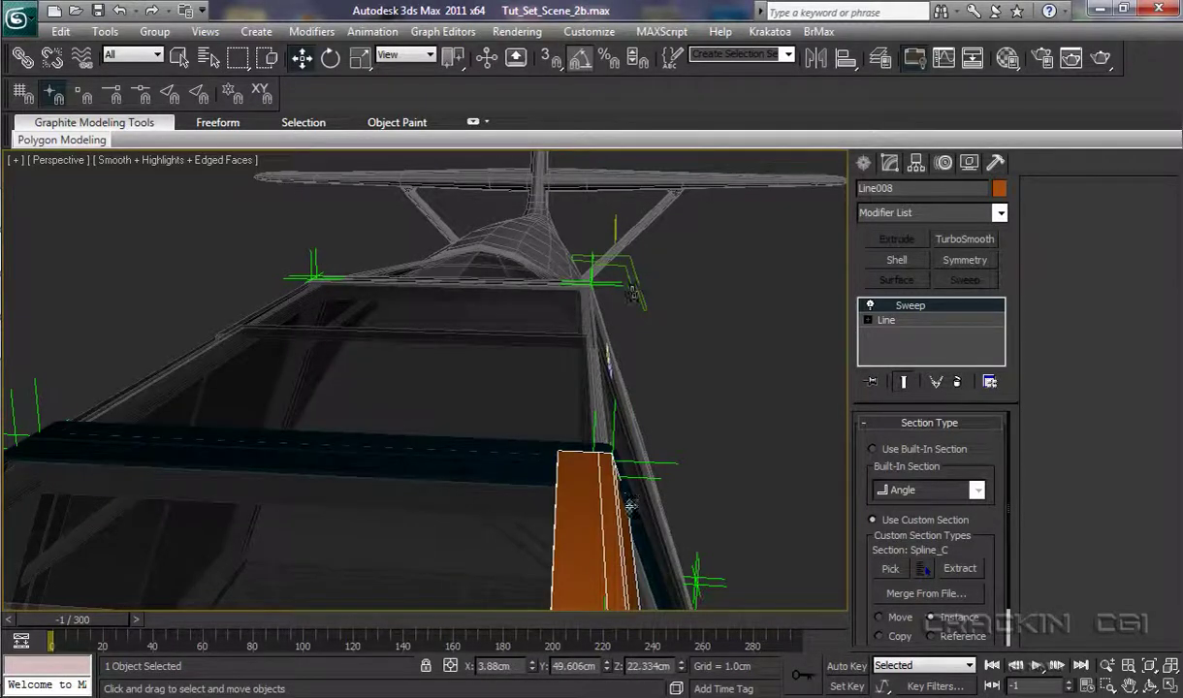
pyautogui.keyDown('alt'); pyautogui.moveTo(653, 524); pyautogui.dragTo(636, 521, button='middle'); pyautogui.keyUp('alt')
# - Set Line008's object colour to a dark custom colour
pyautogui.click(999, 188)
pyautogui.moveTo(637, 463); pyautogui.dragTo(443, 417)
pyautogui.click(423, 398)
pyautogui.click(684, 456)
pyautogui.keyDown('alt'); pyautogui.moveTo(684, 455); pyautogui.dragTo(643, 468, button='middle'); pyautogui.keyUp('alt')
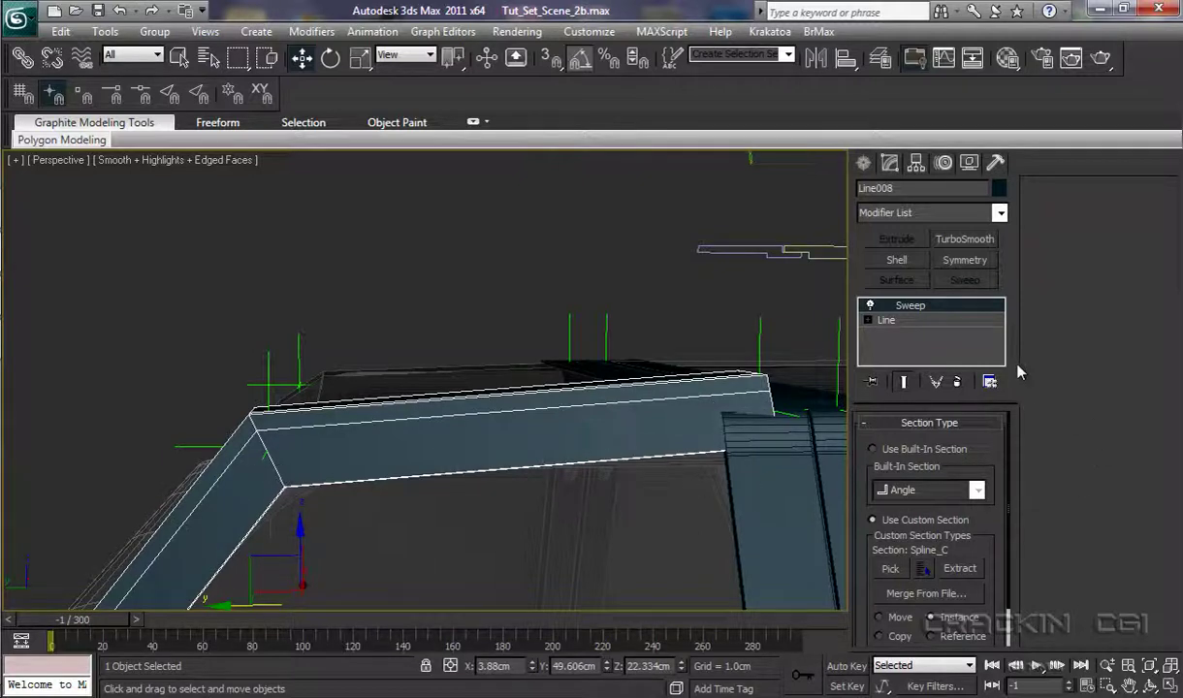
# - Select Line008's roof-end vertex and lower it slightly on Z
pyautogui.click(868, 321)
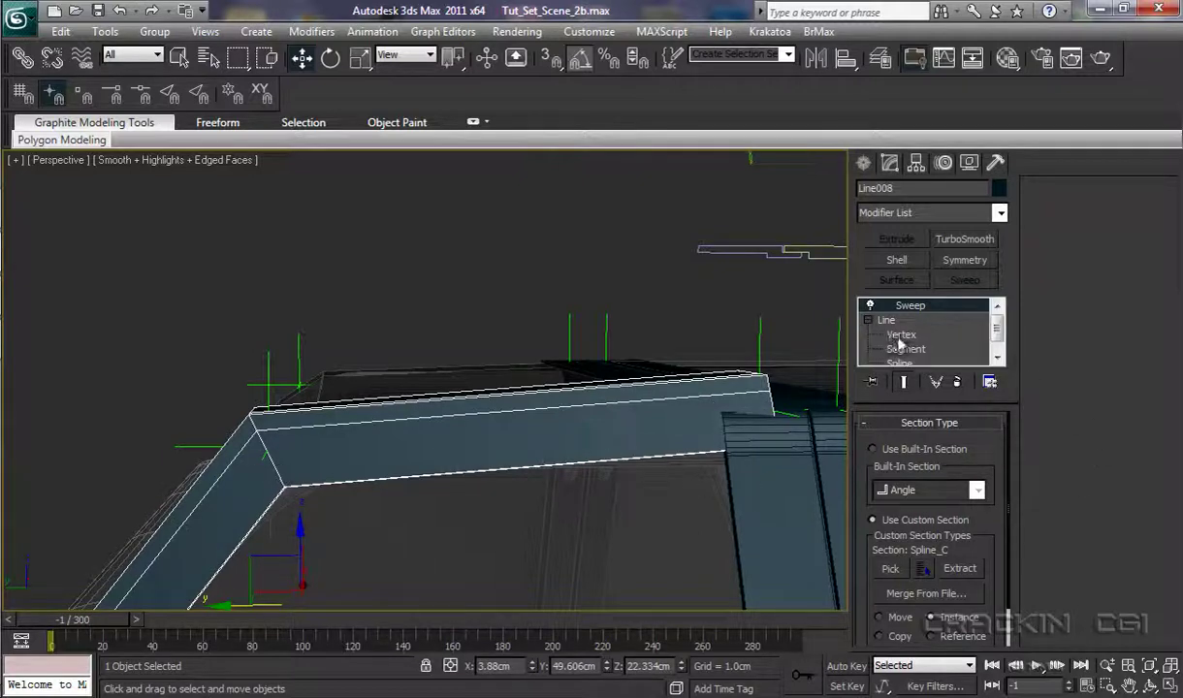
pyautogui.click(900, 334)
pyautogui.keyDown('alt'); pyautogui.moveTo(512, 493); pyautogui.dragTo(454, 468, button='middle'); pyautogui.keyUp('alt')
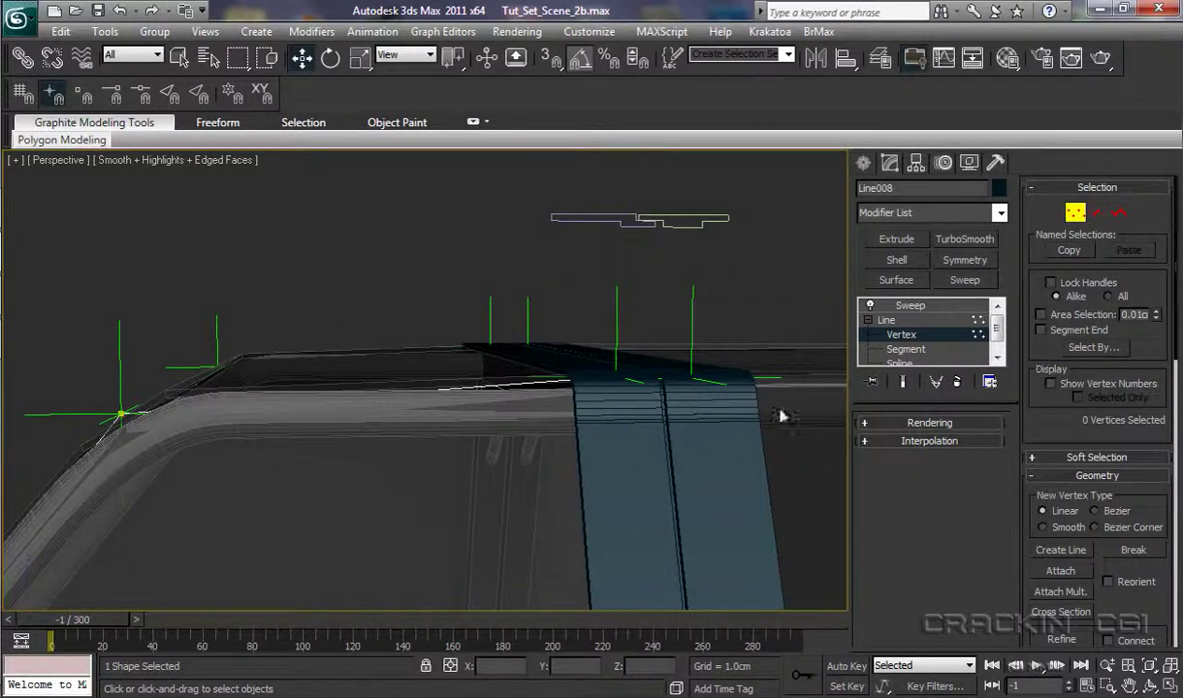
pyautogui.moveTo(557, 331); pyautogui.dragTo(625, 398)
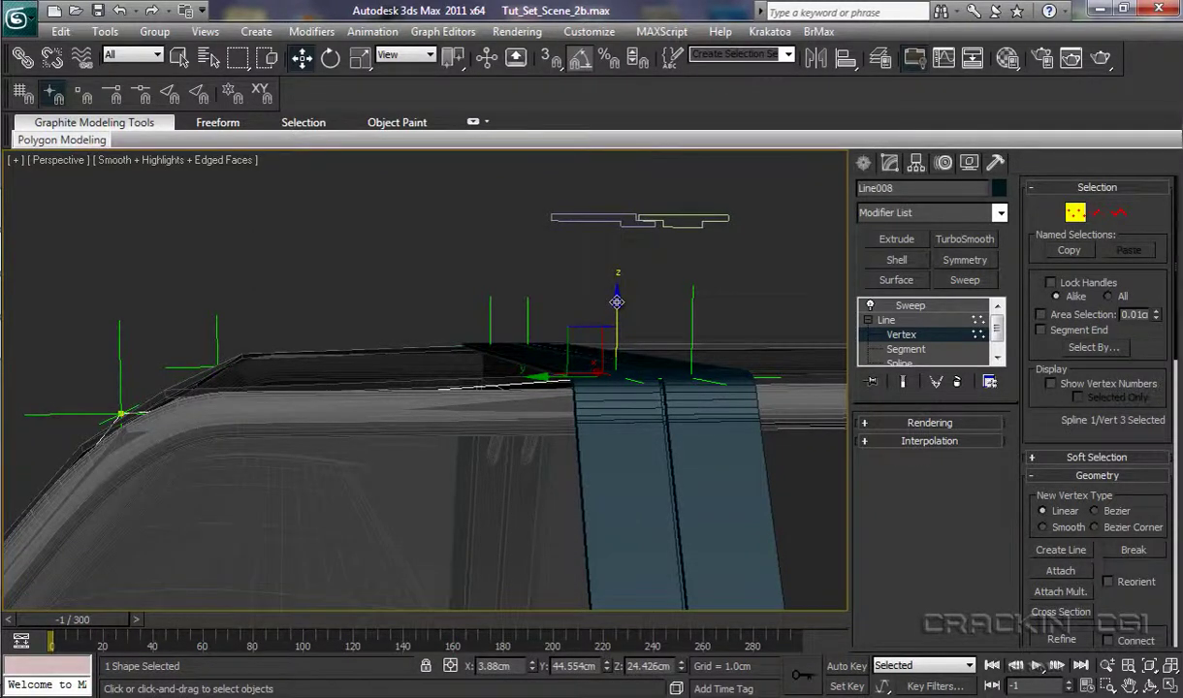
pyautogui.moveTo(616, 301); pyautogui.dragTo(619, 308)
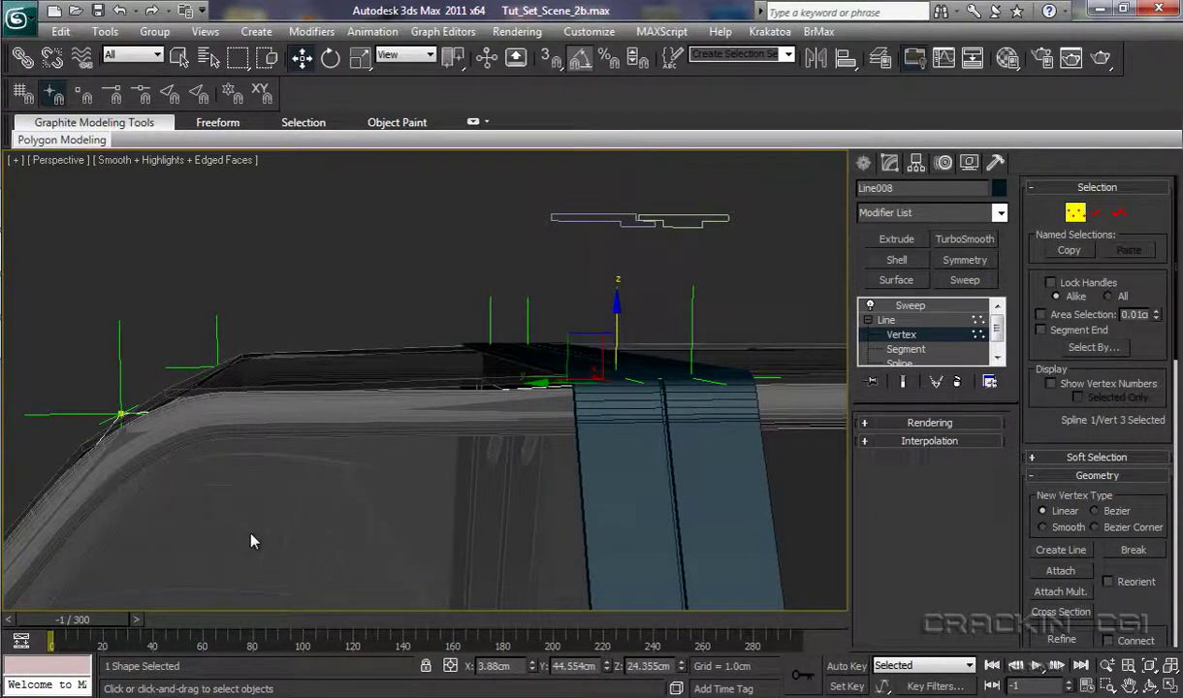
# - Turn on Refine in the Geometry rollout to add vertices near the bent corner
pyautogui.keyDown('alt'); pyautogui.moveTo(239, 507); pyautogui.dragTo(309, 514, button='middle'); pyautogui.keyUp('alt')
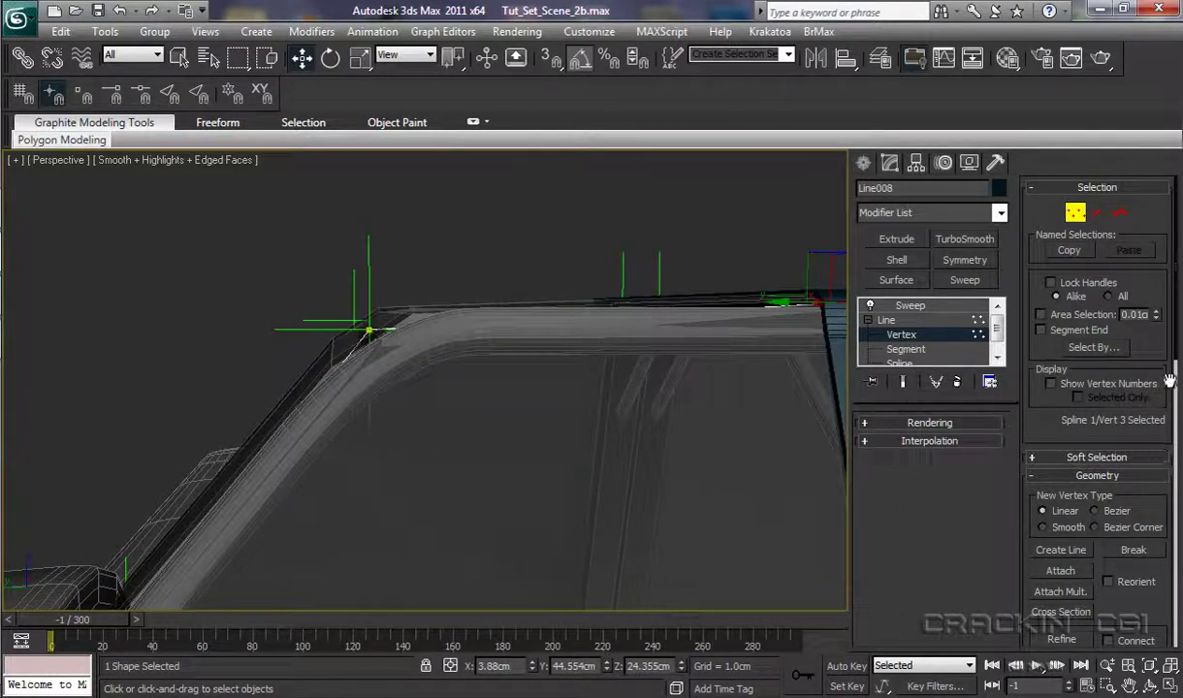
pyautogui.moveTo(1177, 348); pyautogui.dragTo(1179, 354)
pyautogui.scroll(-5, 1088, 423)
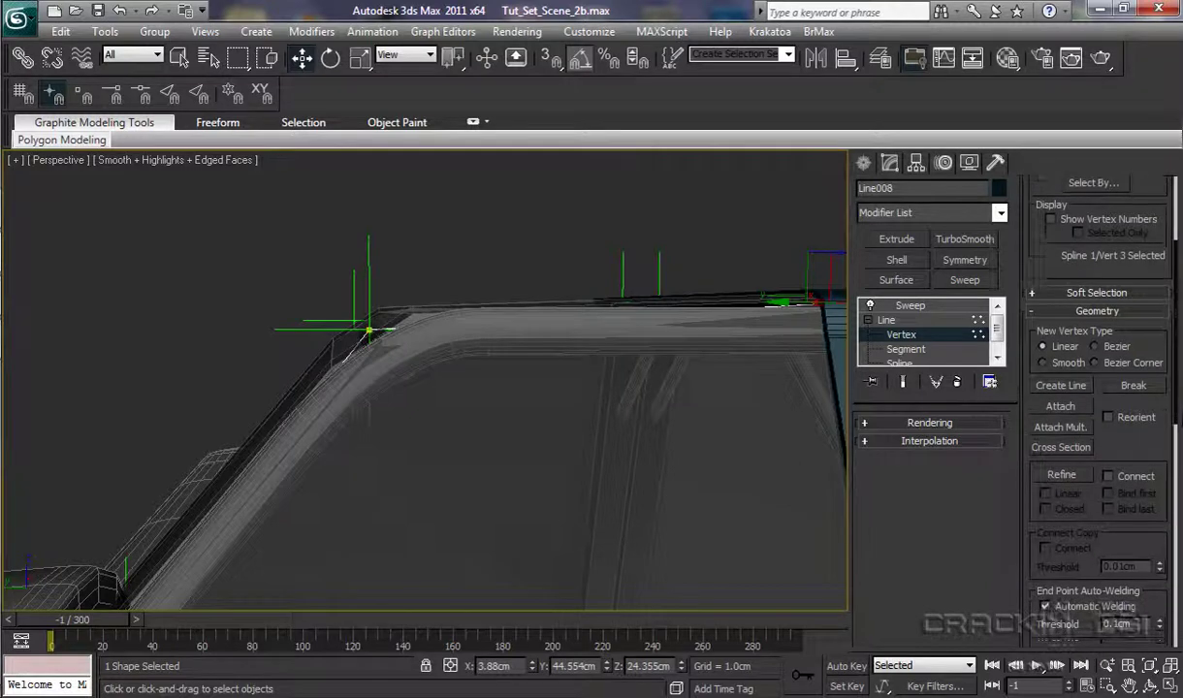
pyautogui.click(1059, 386)
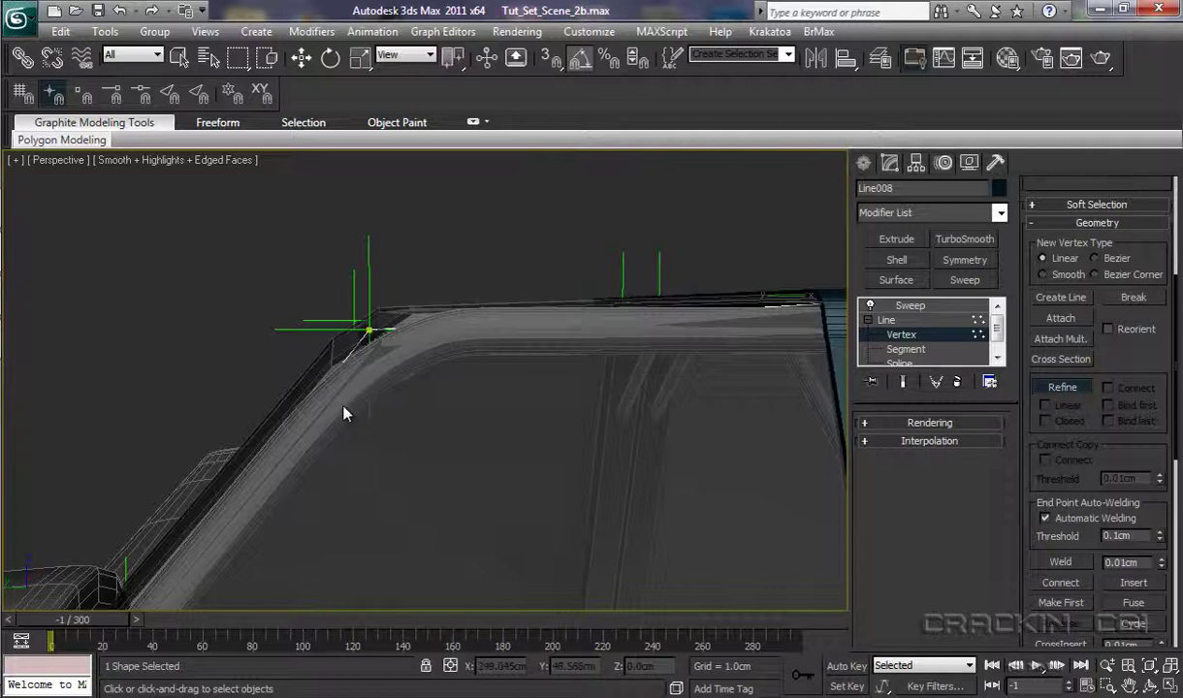
# - Turn off Refine, raise the corner vertex slightly, and shift the lower vertex along Y
pyautogui.click(1059, 388)
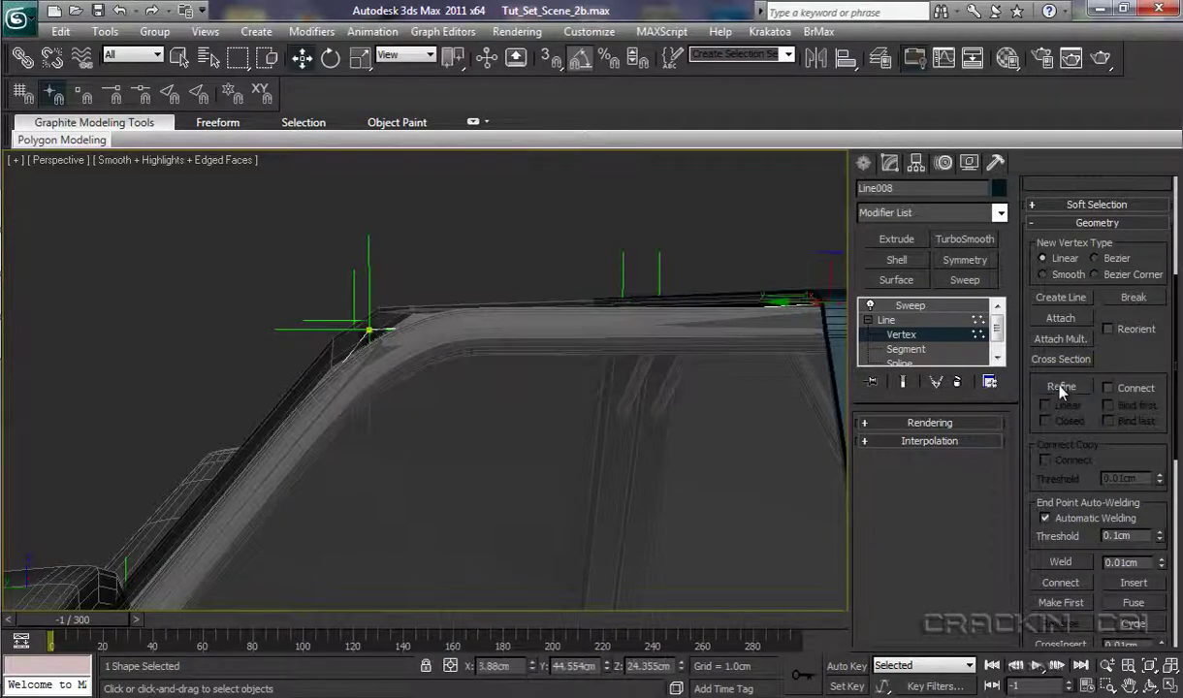
pyautogui.click(419, 336)
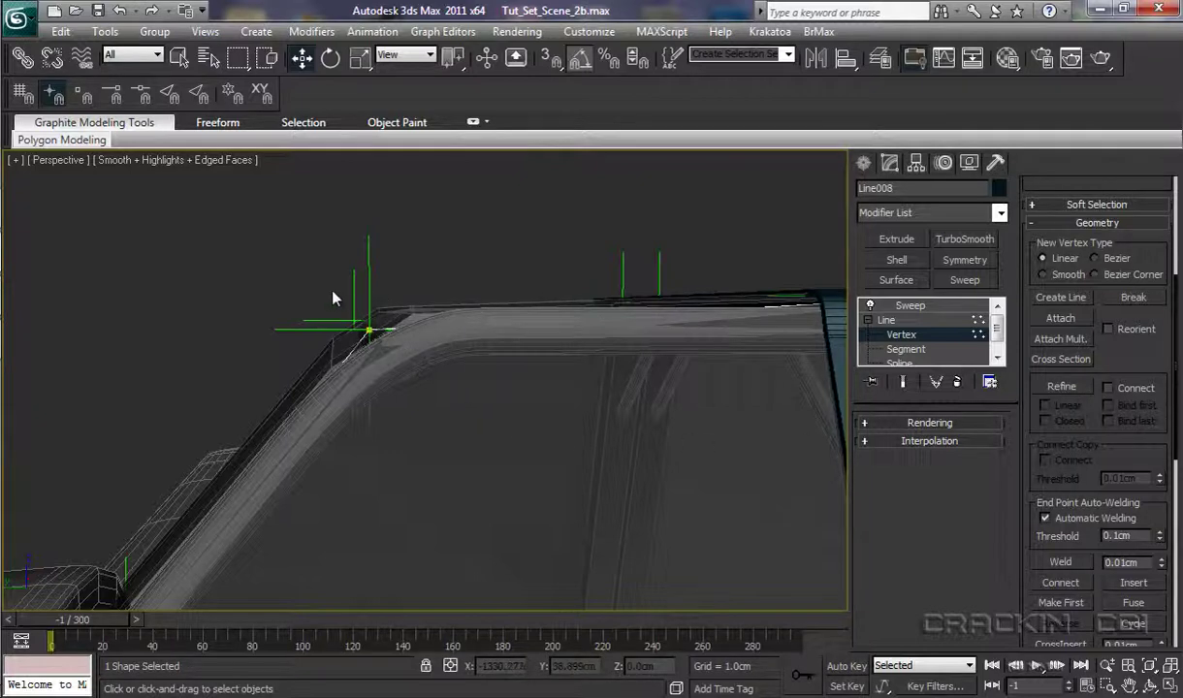
pyautogui.moveTo(341, 293); pyautogui.dragTo(455, 391)
pyautogui.moveTo(393, 286); pyautogui.dragTo(496, 420)
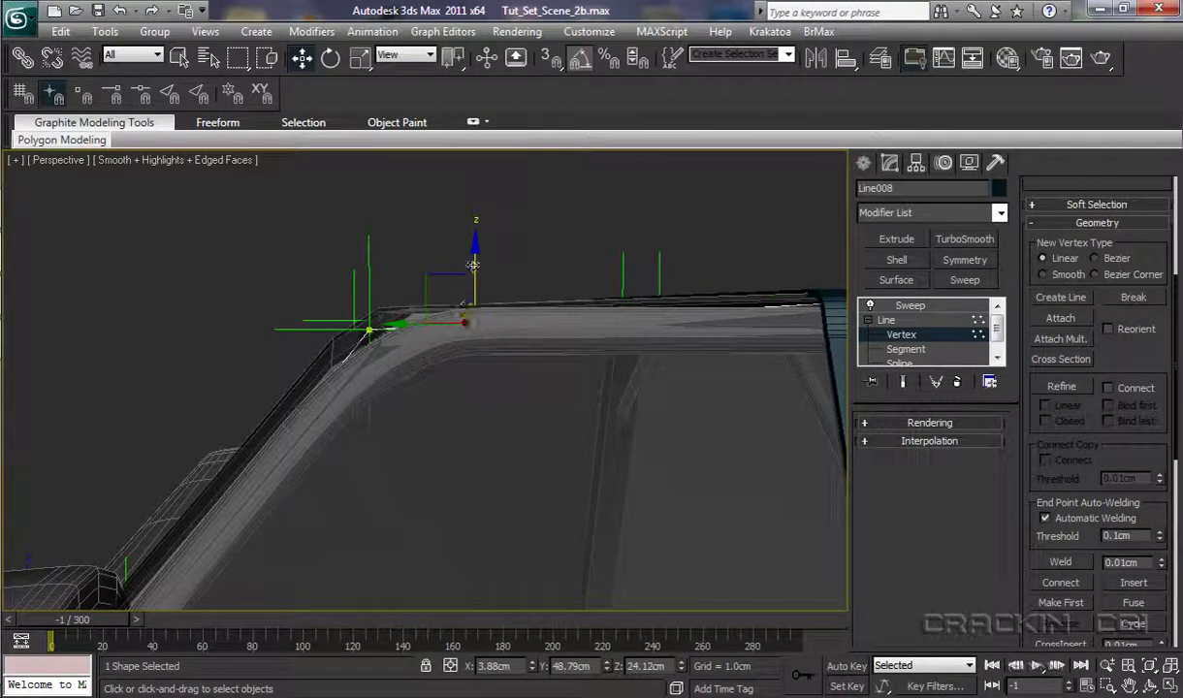
pyautogui.moveTo(473, 262); pyautogui.dragTo(475, 224)
pyautogui.moveTo(254, 370); pyautogui.dragTo(420, 469)
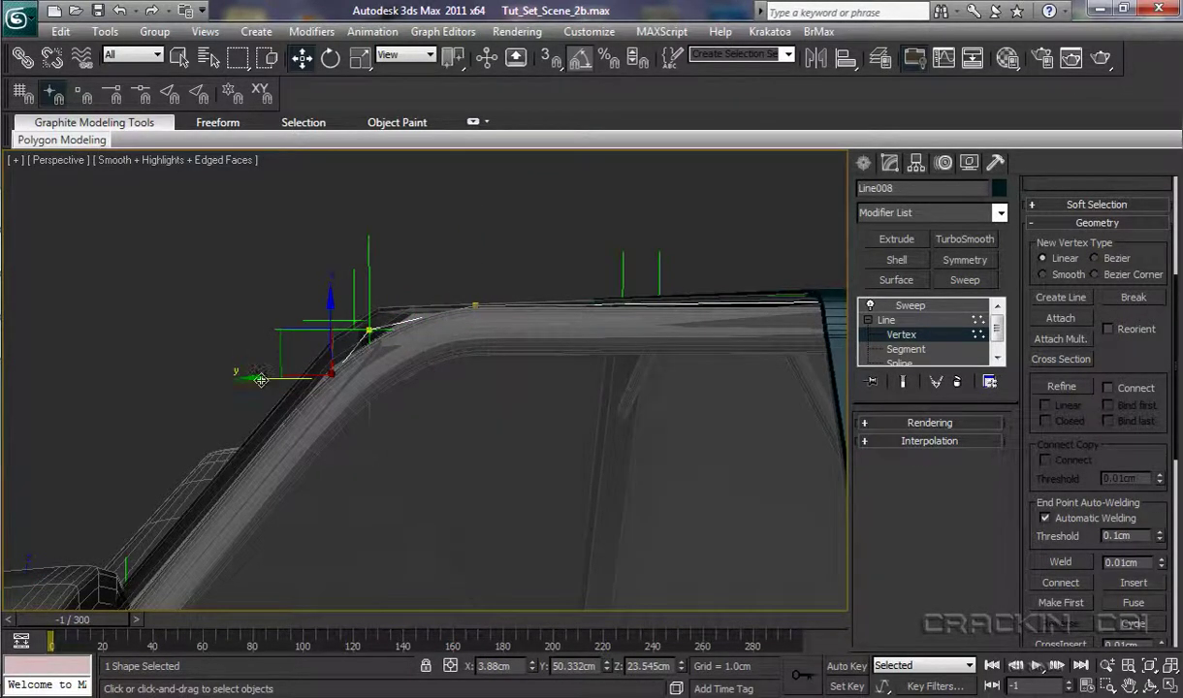
pyautogui.moveTo(250, 377); pyautogui.dragTo(234, 378)
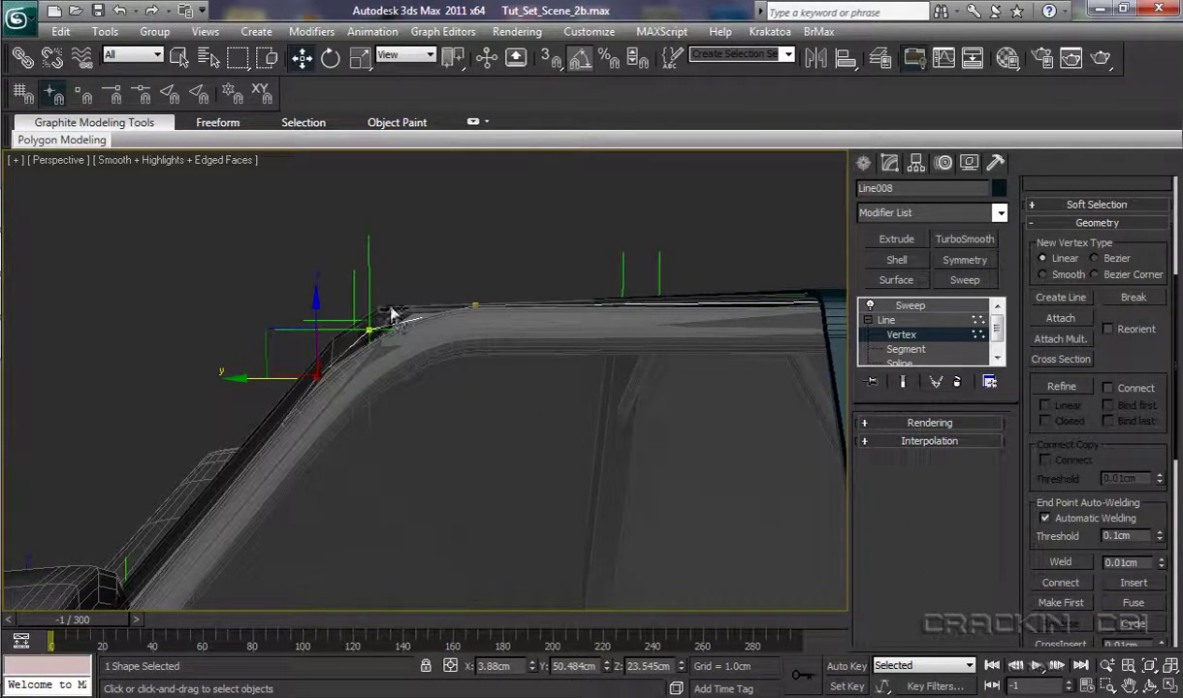
# - Make the corner vertex Smooth and nudge it to round the strut's bend
pyautogui.click(369, 331)
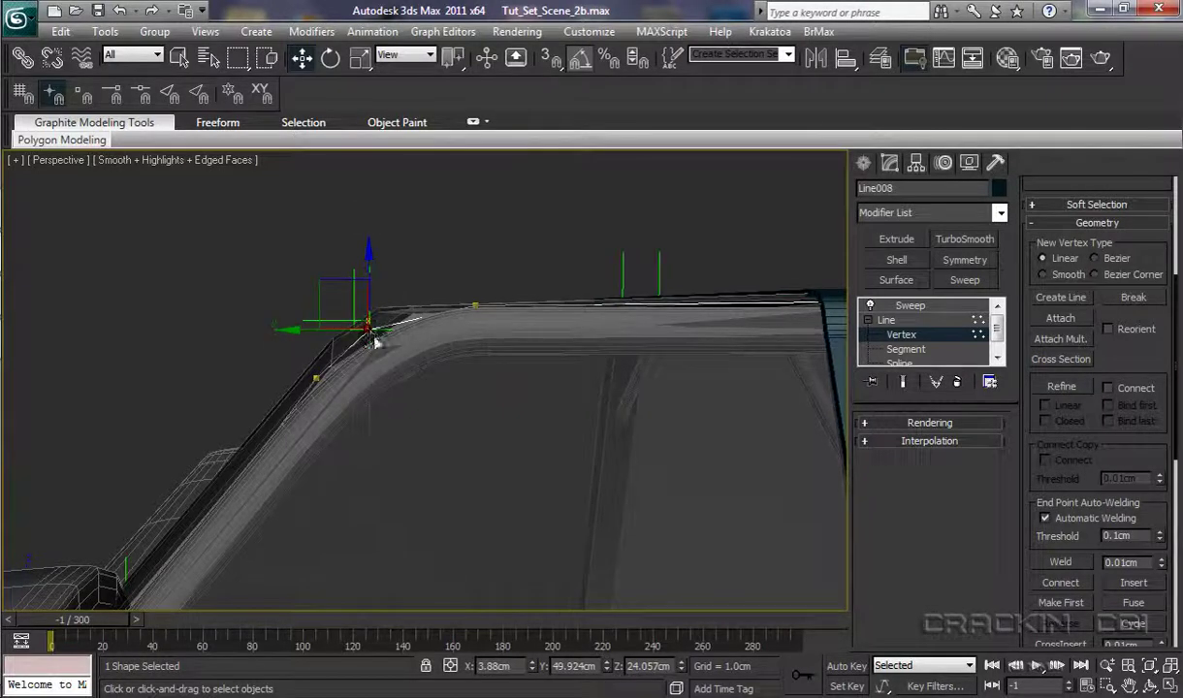
pyautogui.rightClick(373, 333)
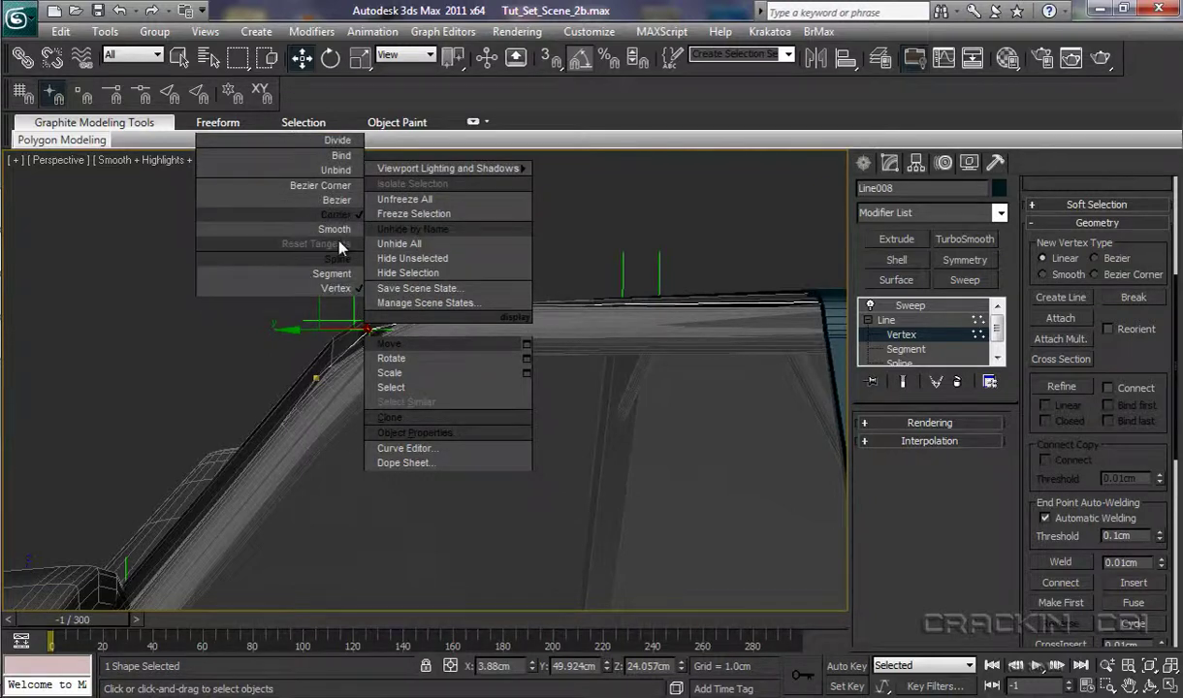
pyautogui.click(330, 228)
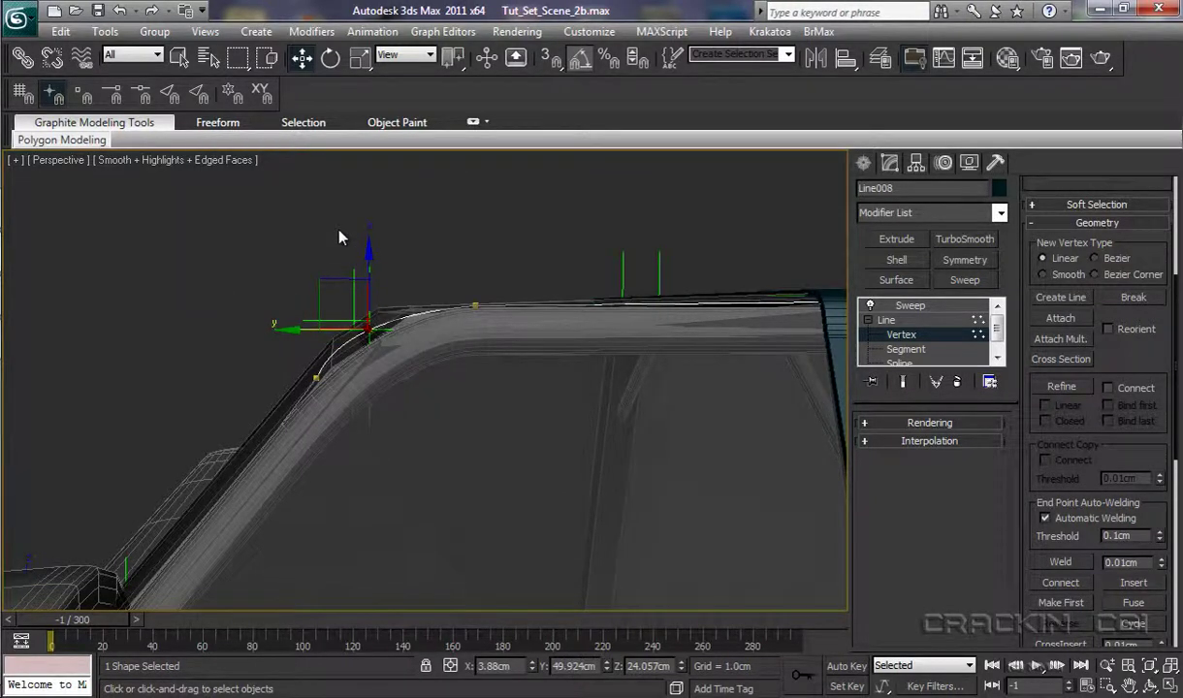
pyautogui.moveTo(289, 331); pyautogui.dragTo(310, 332)
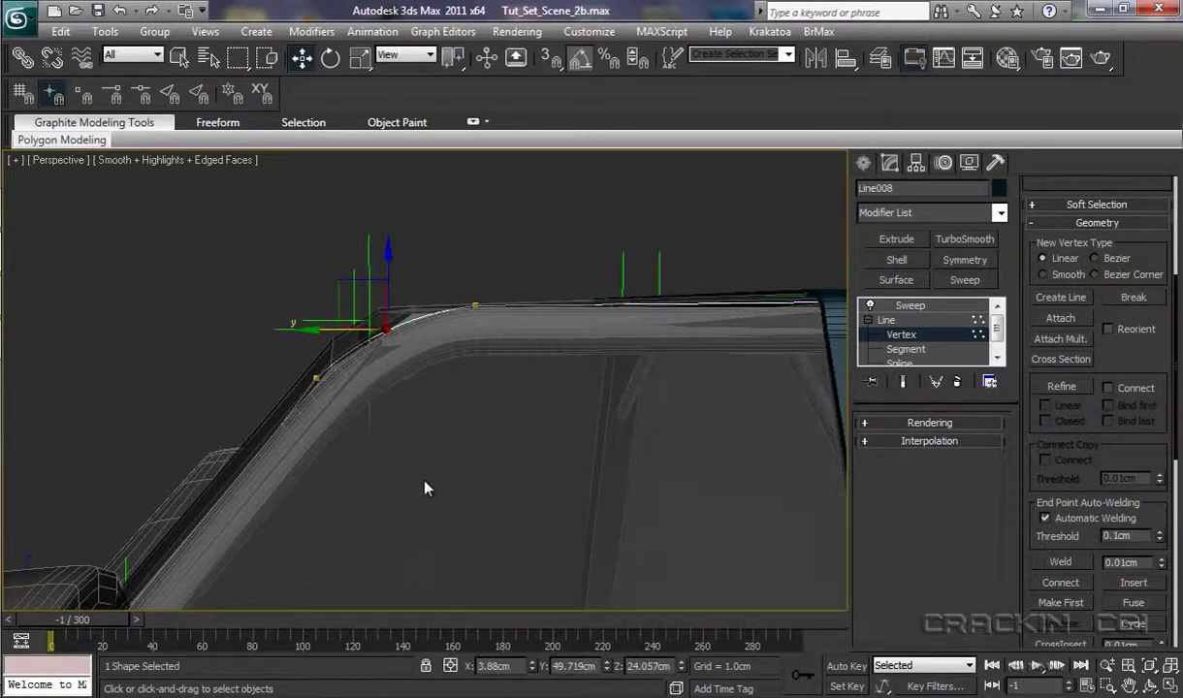
pyautogui.scroll(6, 497, 412)
pyautogui.moveTo(500, 404); pyautogui.dragTo(478, 444, button='middle')
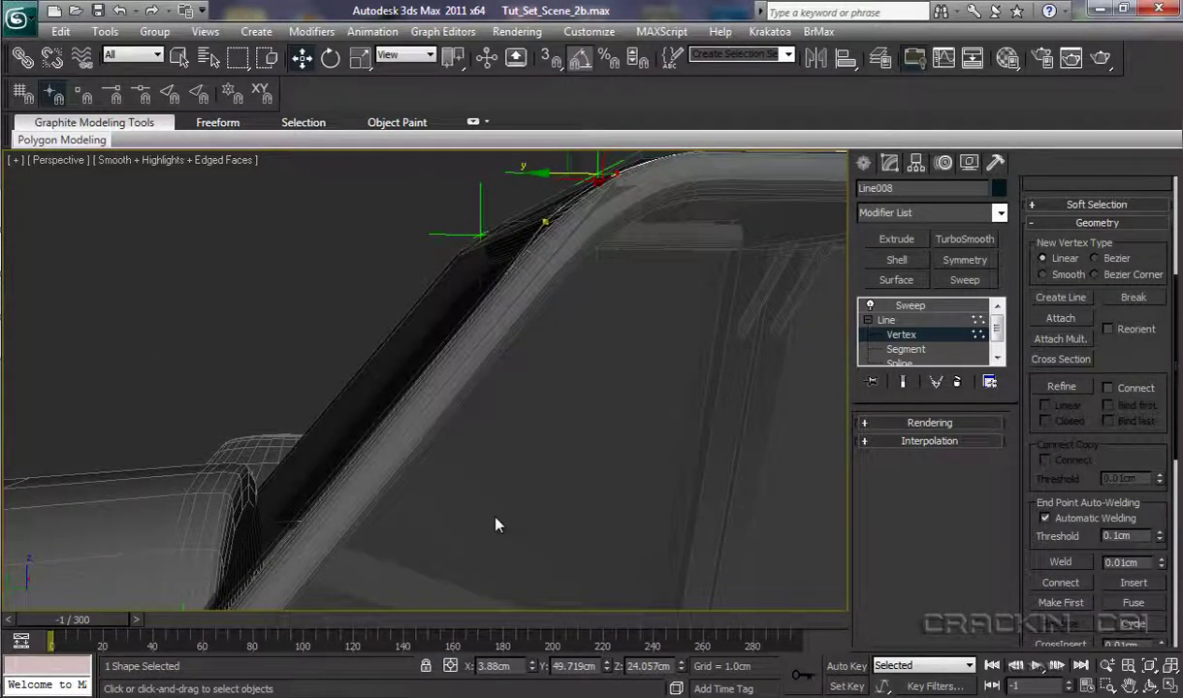
# - Move the beam's lower-corner path vertex along Z and Y to sit against the box
pyautogui.moveTo(498, 524); pyautogui.dragTo(525, 475, button='middle')
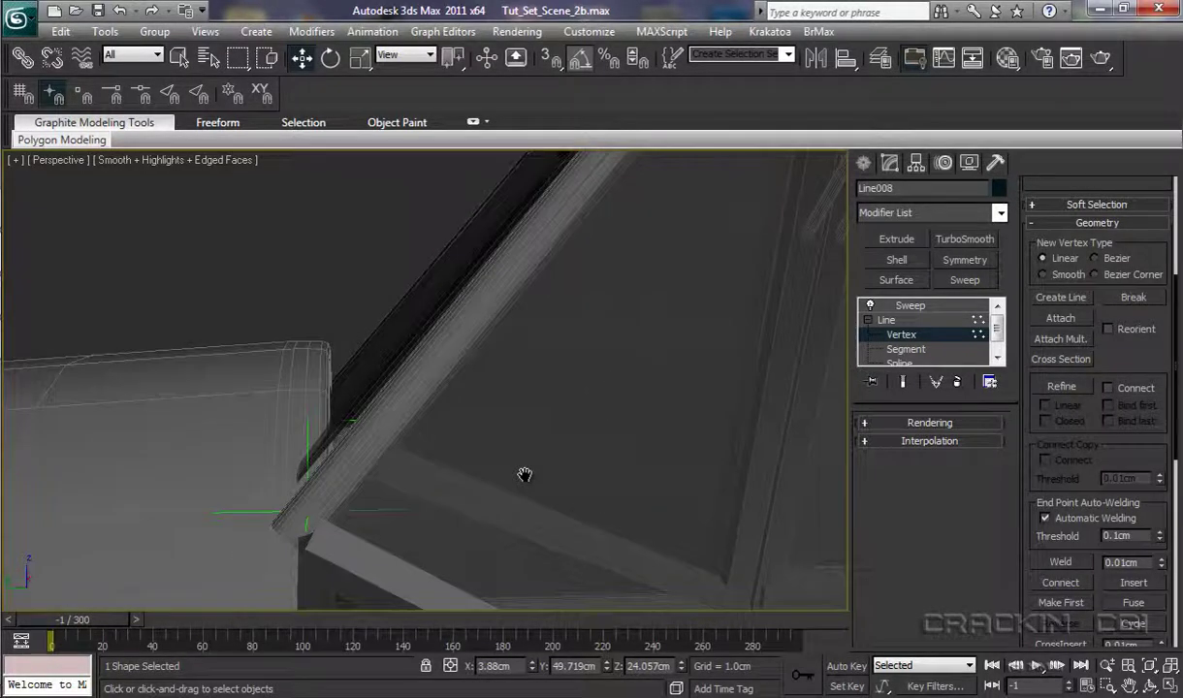
pyautogui.moveTo(183, 362); pyautogui.dragTo(399, 578)
pyautogui.moveTo(306, 431); pyautogui.dragTo(303, 400)
pyautogui.moveTo(360, 493); pyautogui.dragTo(393, 513, button='middle')
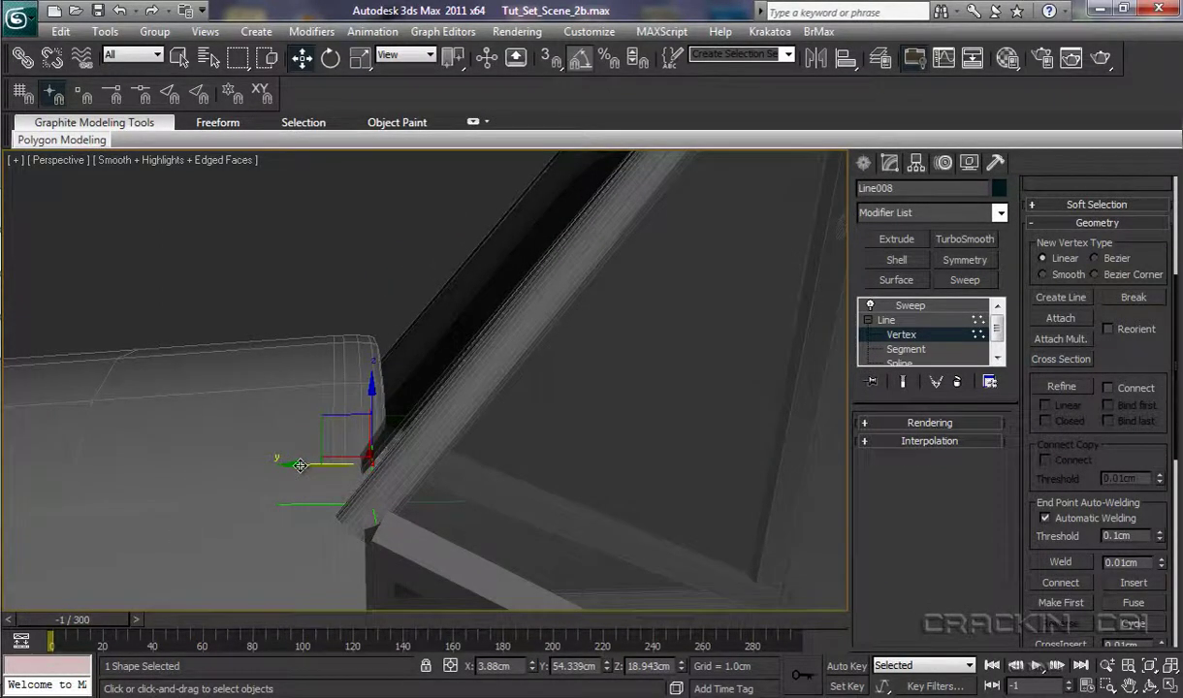
pyautogui.moveTo(300, 465); pyautogui.dragTo(256, 465)
pyautogui.moveTo(313, 368); pyautogui.dragTo(343, 440)
pyautogui.keyDown('alt'); pyautogui.moveTo(342, 442); pyautogui.dragTo(417, 487, button='middle'); pyautogui.keyUp('alt')
pyautogui.moveTo(413, 346); pyautogui.dragTo(424, 291)
pyautogui.moveTo(334, 354); pyautogui.dragTo(337, 364)
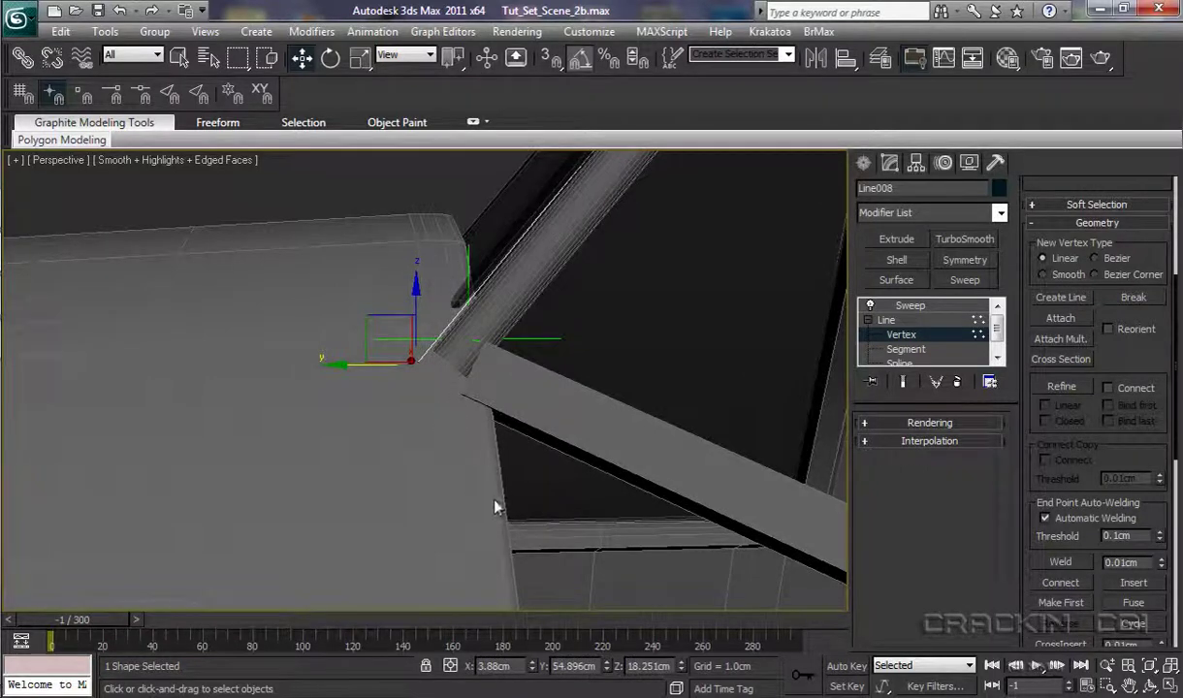
# - Nudge the vertex at the beam's far end slightly along Y
pyautogui.keyDown('alt'); pyautogui.moveTo(541, 468); pyautogui.dragTo(549, 517, button='middle'); pyautogui.keyUp('alt')
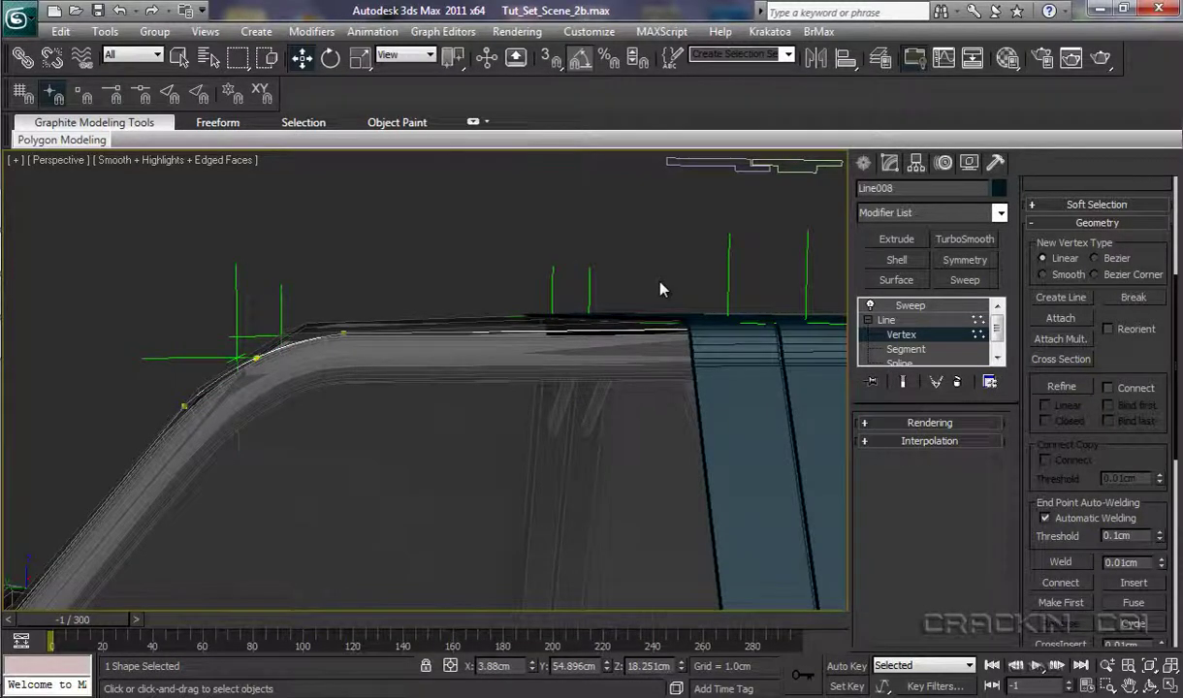
pyautogui.moveTo(659, 289); pyautogui.dragTo(748, 373)
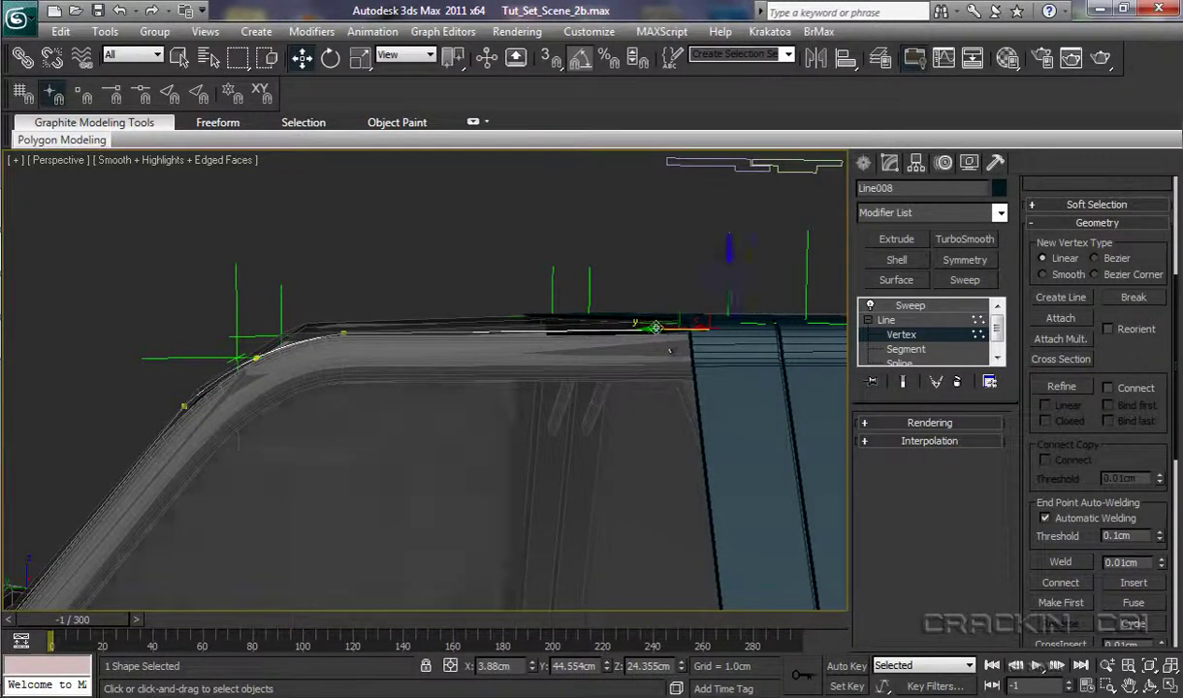
pyautogui.moveTo(655, 328); pyautogui.dragTo(619, 331)
pyautogui.keyDown('alt'); pyautogui.moveTo(641, 396); pyautogui.dragTo(774, 412, button='middle'); pyautogui.keyUp('alt')
# - Return to the Sweep level and nudge the swept strut slightly along X and Y
pyautogui.click(903, 307)
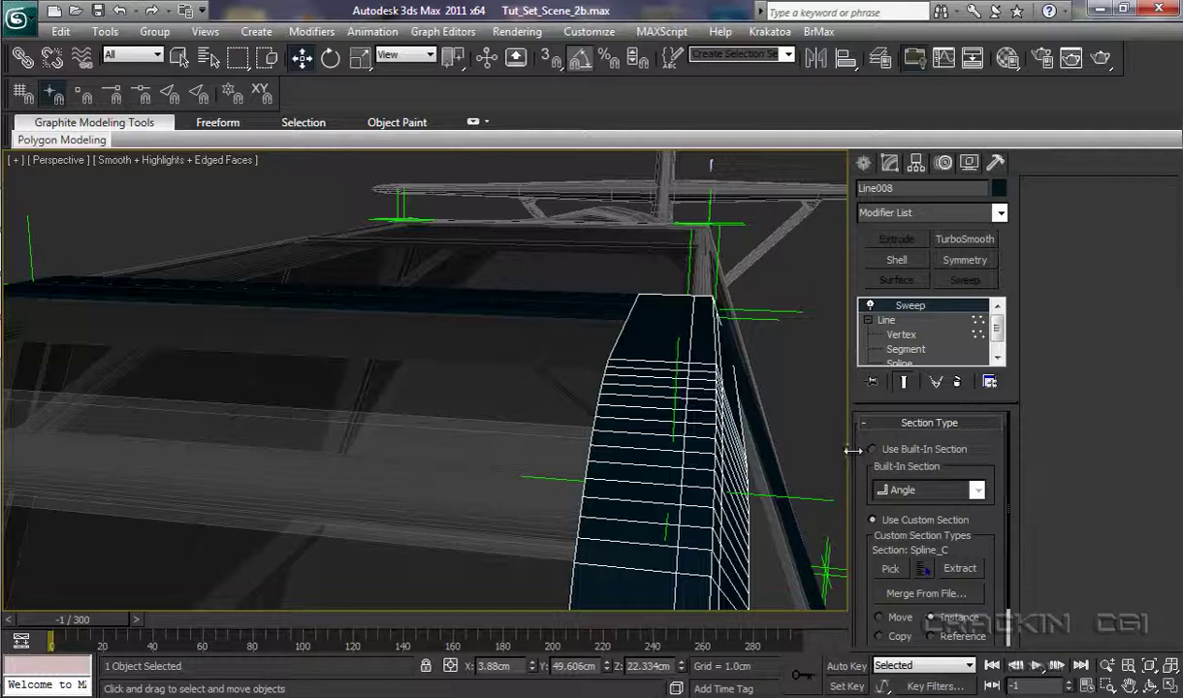
pyautogui.moveTo(828, 451); pyautogui.dragTo(854, 435)
pyautogui.scroll(-2, 962, 479)
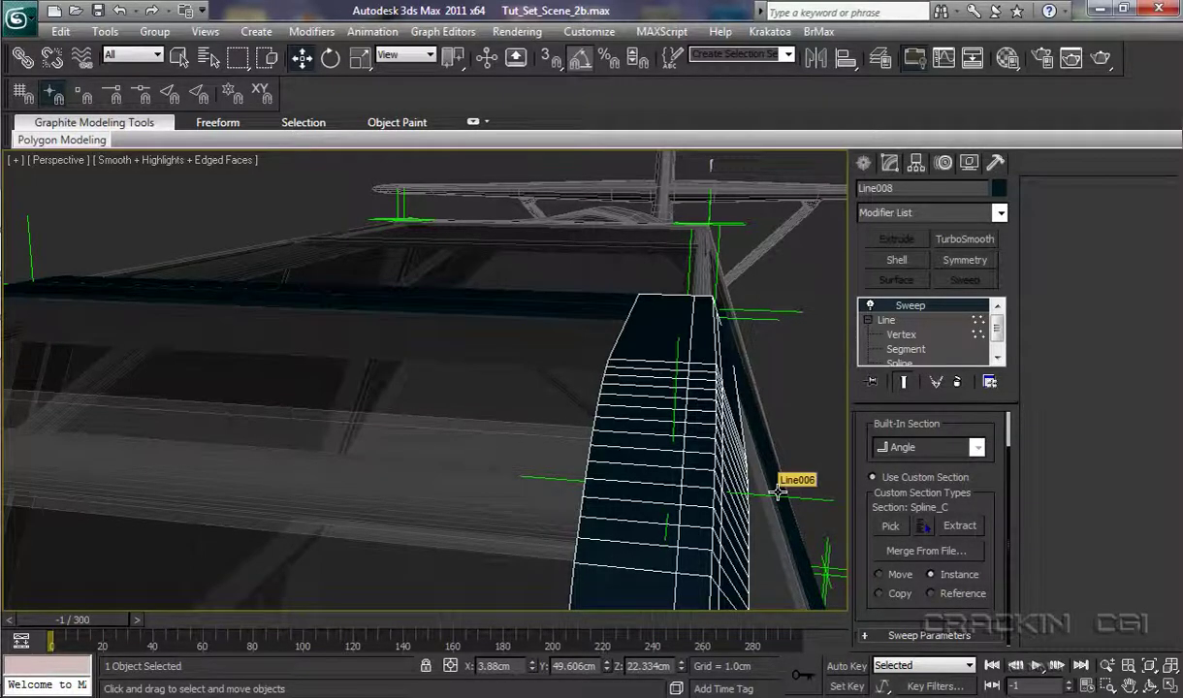
pyautogui.moveTo(771, 490); pyautogui.dragTo(756, 495, button='middle')
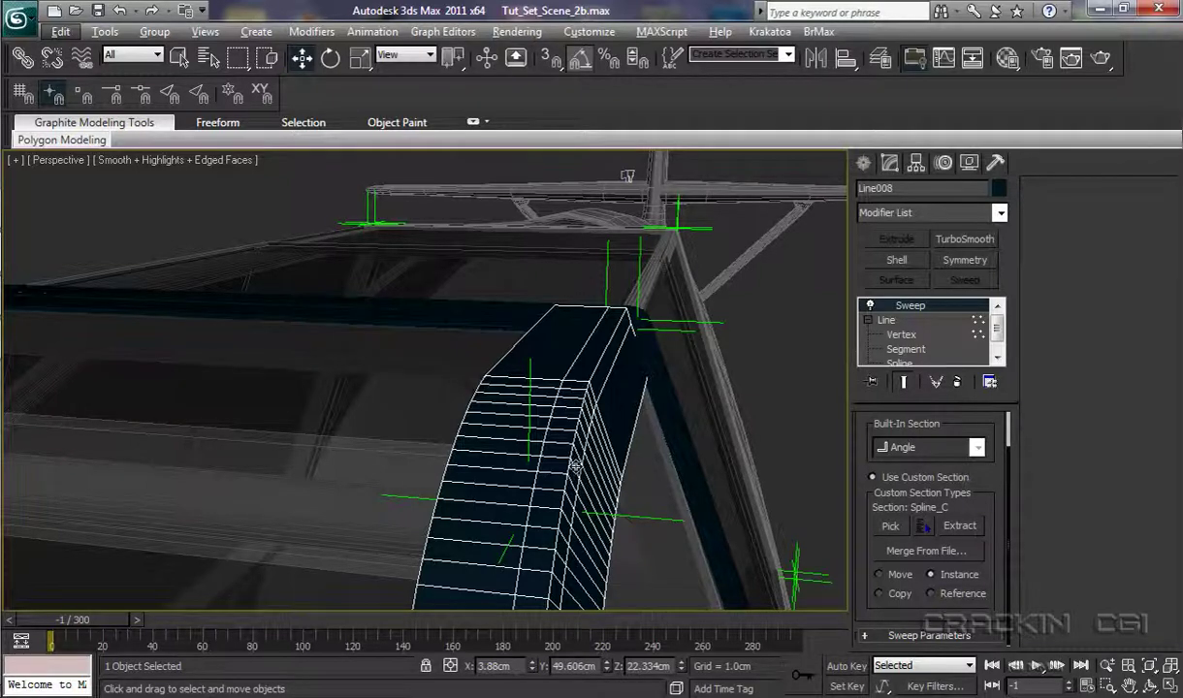
pyautogui.keyDown('alt'); pyautogui.moveTo(548, 441); pyautogui.dragTo(478, 518, button='middle'); pyautogui.keyUp('alt')
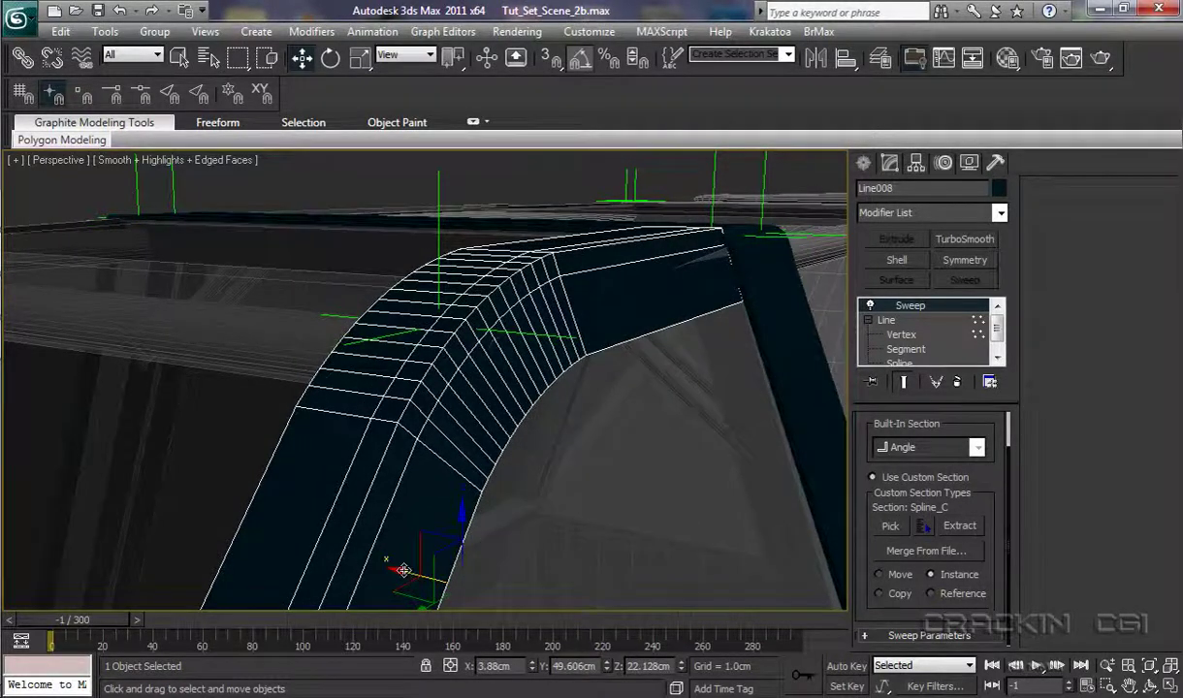
pyautogui.moveTo(404, 570); pyautogui.dragTo(417, 572)
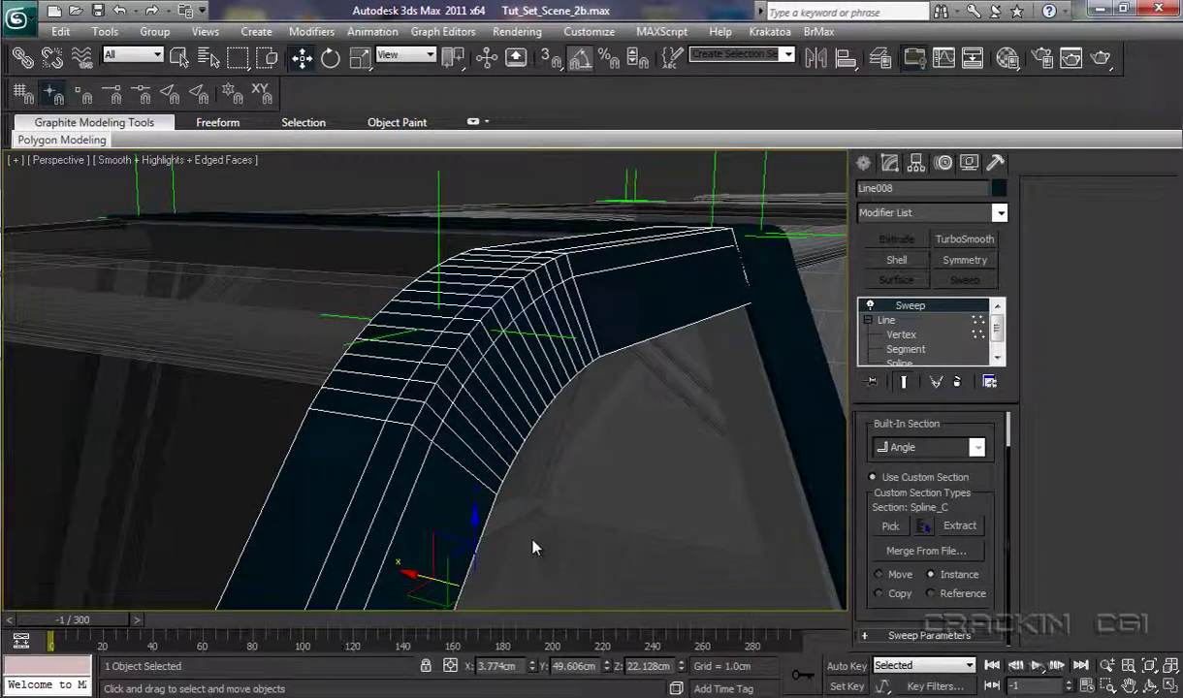
pyautogui.keyDown('alt'); pyautogui.moveTo(537, 547); pyautogui.dragTo(563, 538, button='middle'); pyautogui.keyUp('alt')
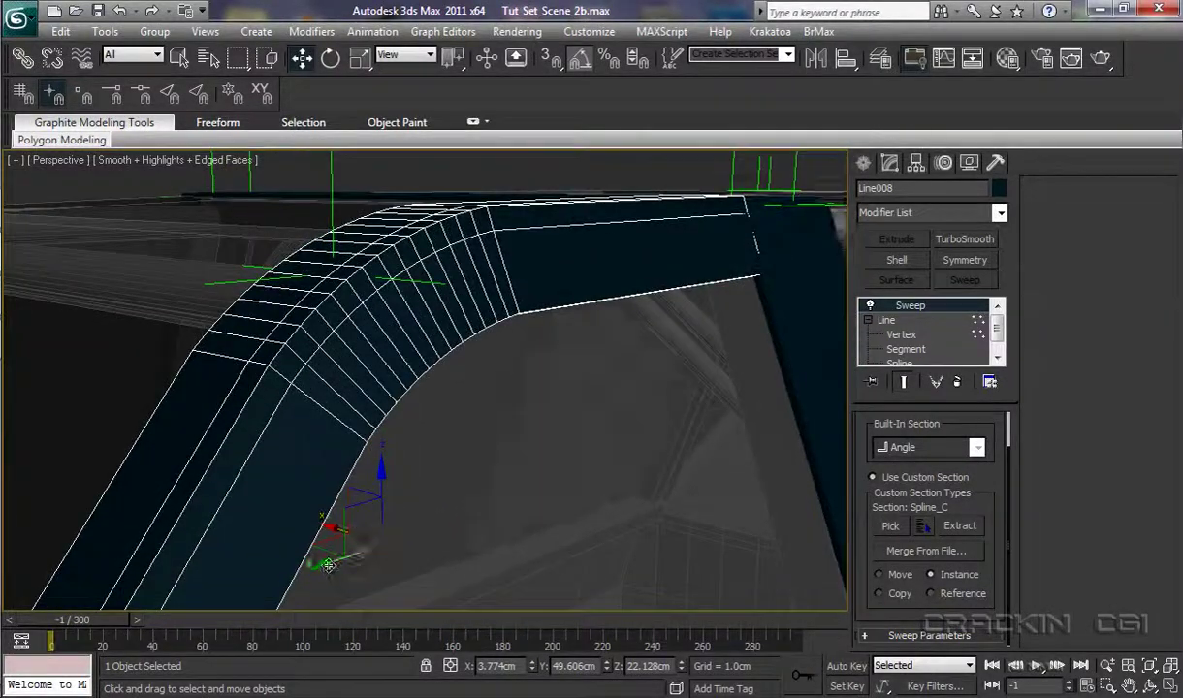
pyautogui.moveTo(323, 564); pyautogui.dragTo(317, 567)
# - Move the Spline_C profile shape down on Z beside the strut's end
pyautogui.moveTo(635, 392); pyautogui.dragTo(629, 450, button='middle')
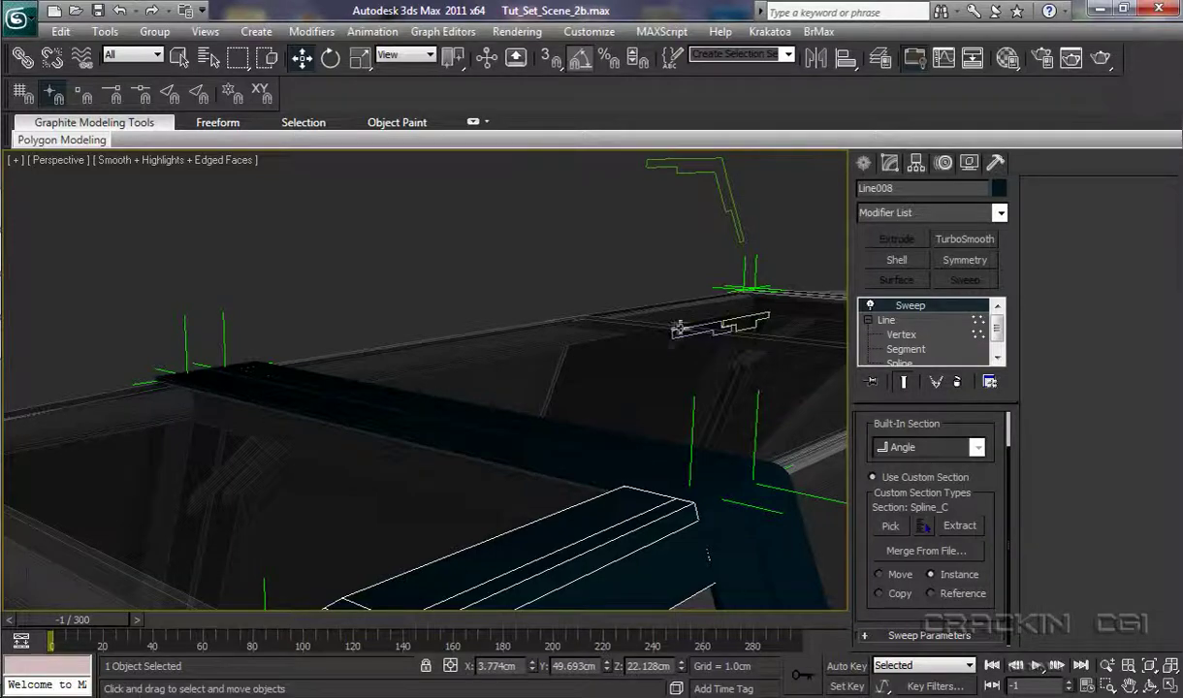
pyautogui.keyDown('alt'); pyautogui.moveTo(582, 468); pyautogui.dragTo(674, 460, button='middle'); pyautogui.keyUp('alt')
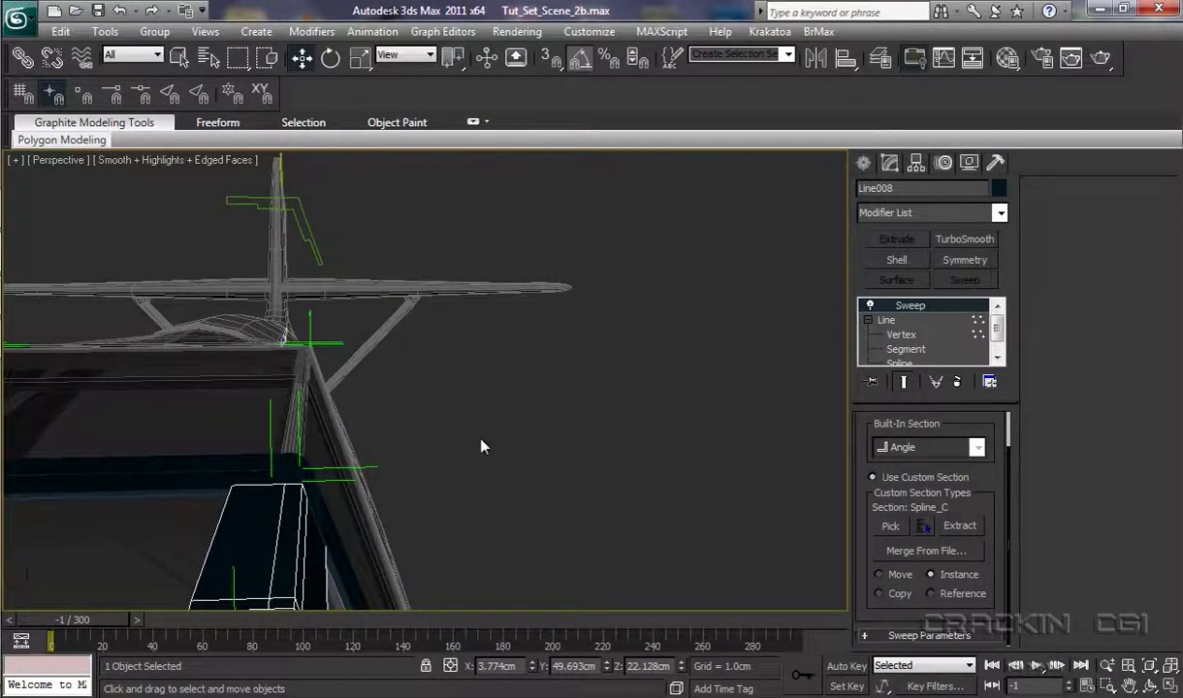
pyautogui.keyDown('alt'); pyautogui.moveTo(479, 452); pyautogui.dragTo(531, 446, button='middle'); pyautogui.keyUp('alt')
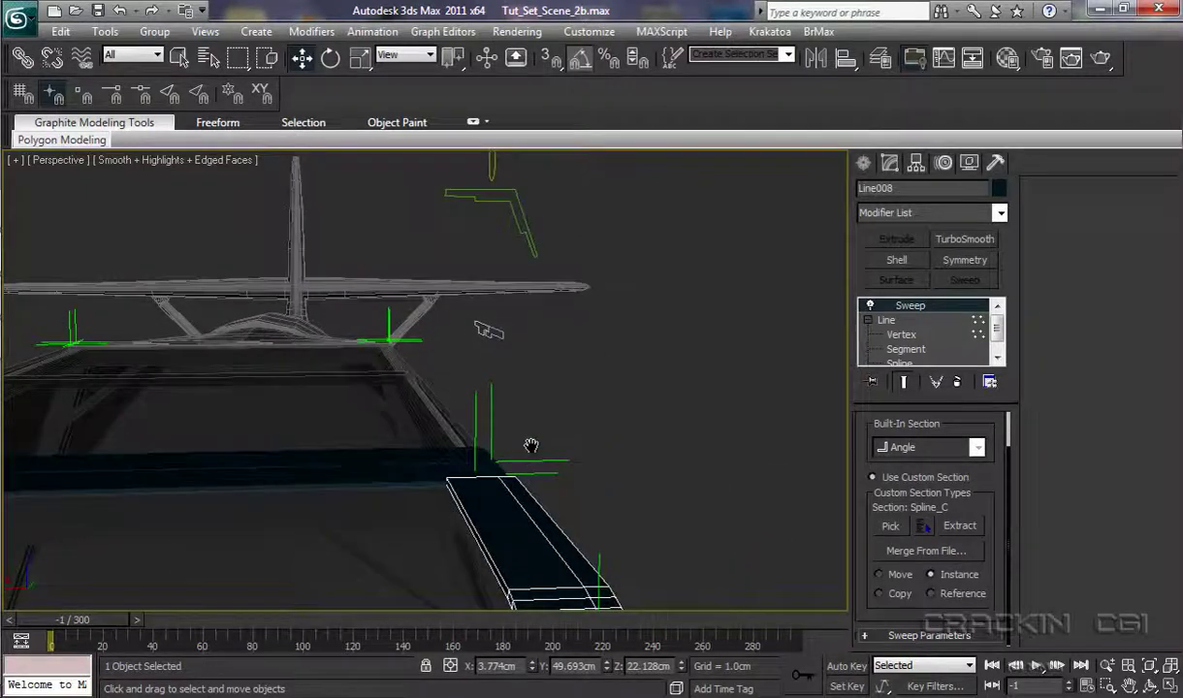
pyautogui.click(529, 234)
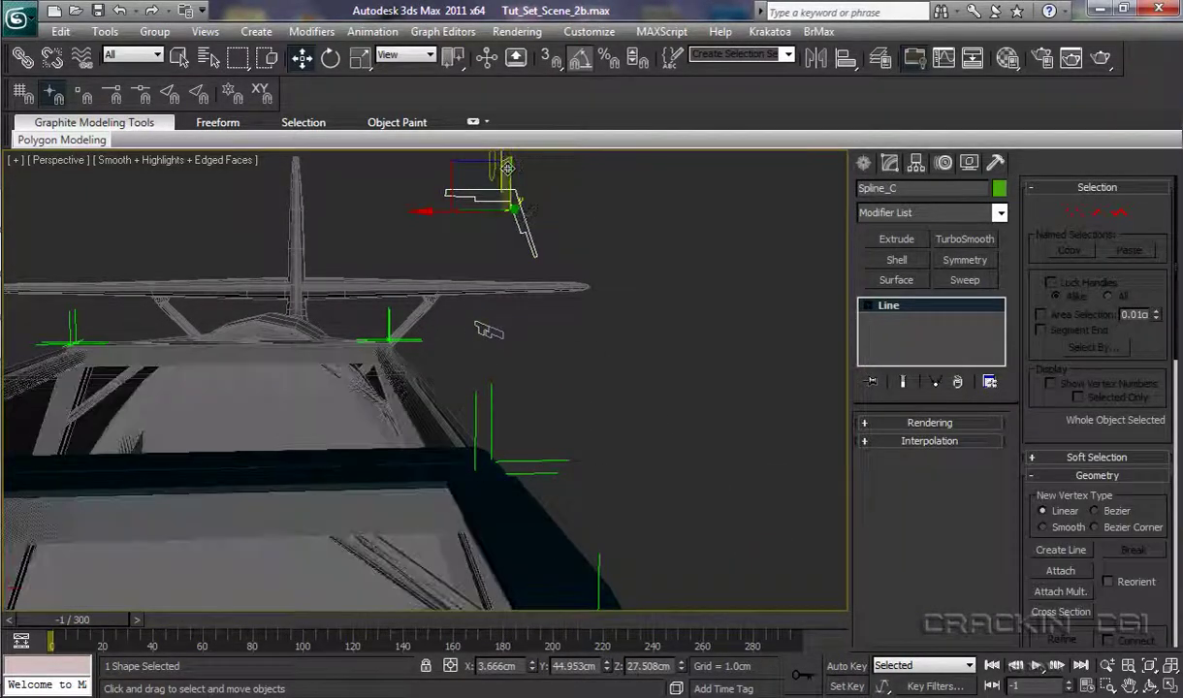
pyautogui.moveTo(503, 153); pyautogui.dragTo(509, 414)
# - Slide the Line008 swept strut along X to 2.184 cm to realign it with the canopy frame
pyautogui.click(573, 546)
pyautogui.moveTo(572, 546); pyautogui.dragTo(647, 403, button='middle')
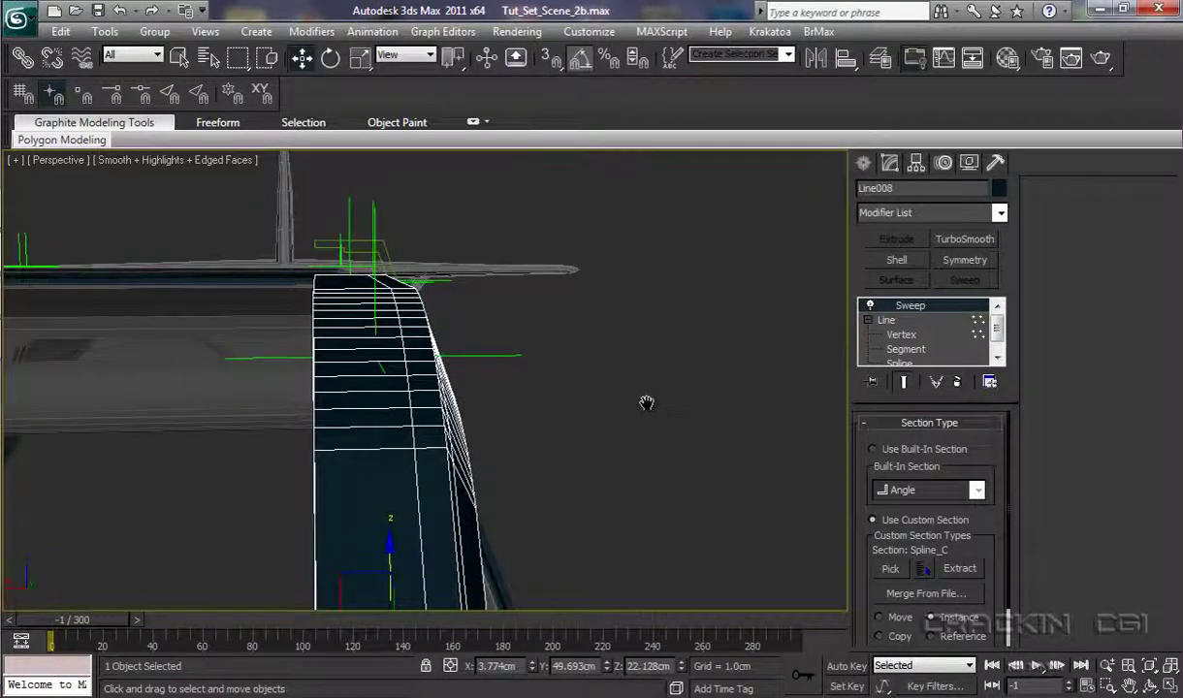
pyautogui.moveTo(596, 454); pyautogui.dragTo(607, 431, button='middle')
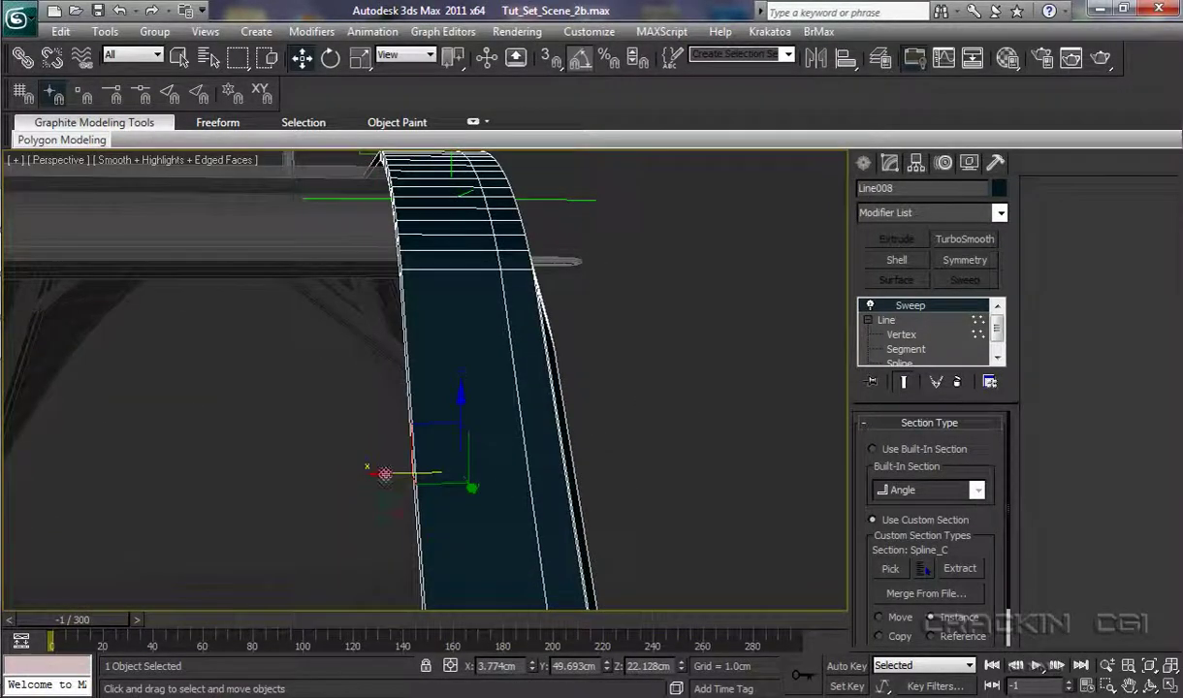
pyautogui.moveTo(386, 474); pyautogui.dragTo(598, 486)
pyautogui.moveTo(596, 471); pyautogui.dragTo(577, 417, button='middle')
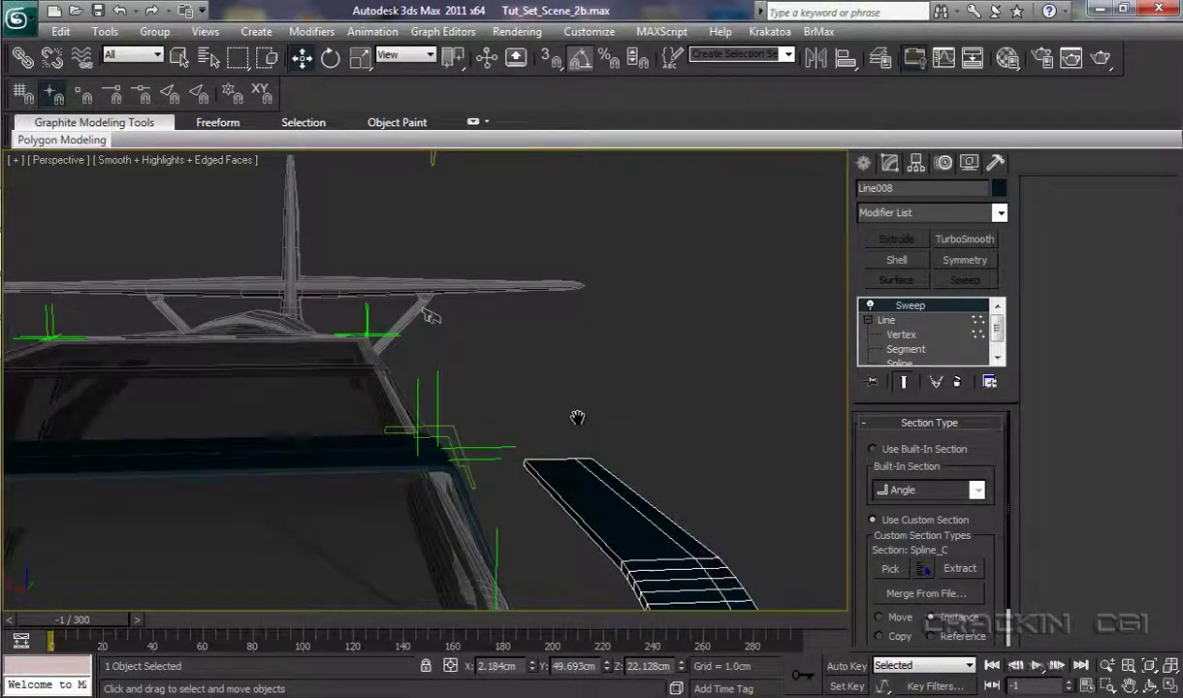
# - Move Spline_C down and along Y to X 3.666, Y 45.297, Z 24.273 cm beside the strut corner
pyautogui.click(456, 433)
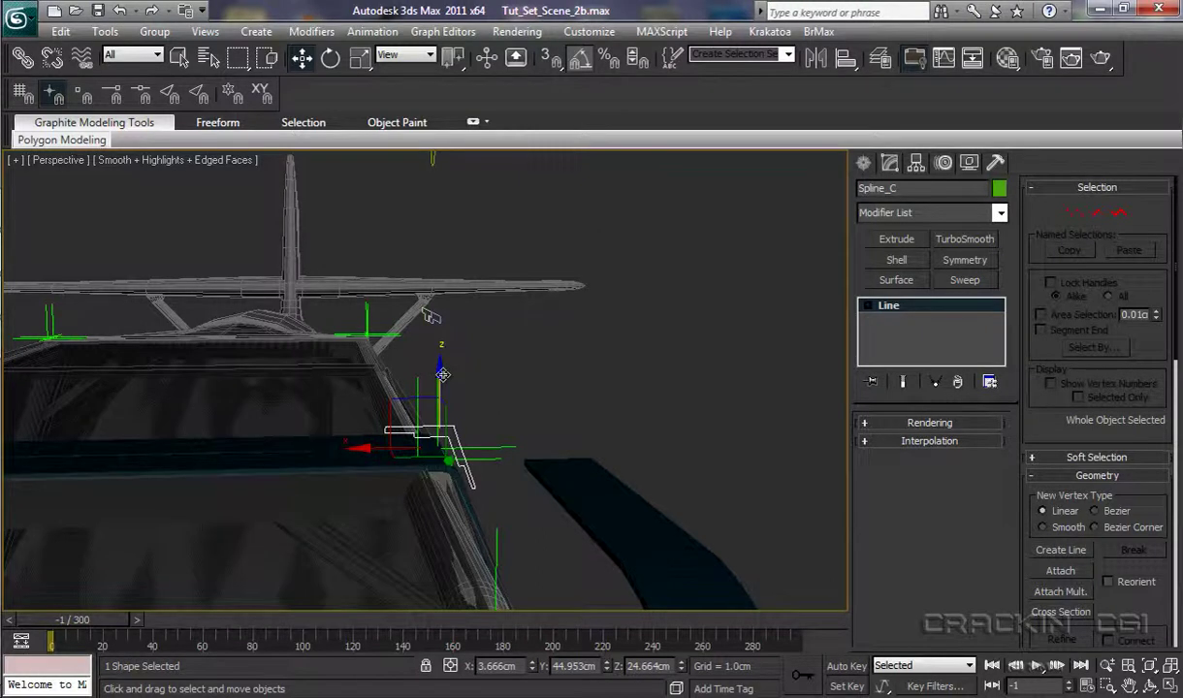
pyautogui.moveTo(442, 374); pyautogui.dragTo(454, 413)
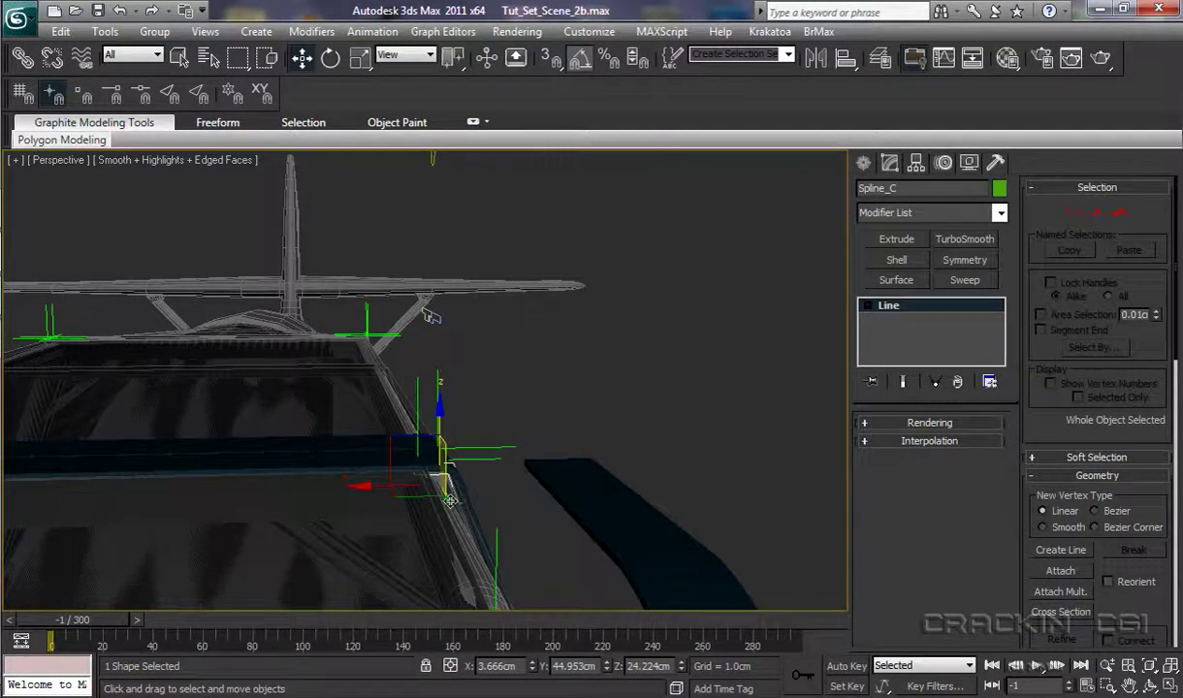
pyautogui.moveTo(453, 506); pyautogui.dragTo(453, 504)
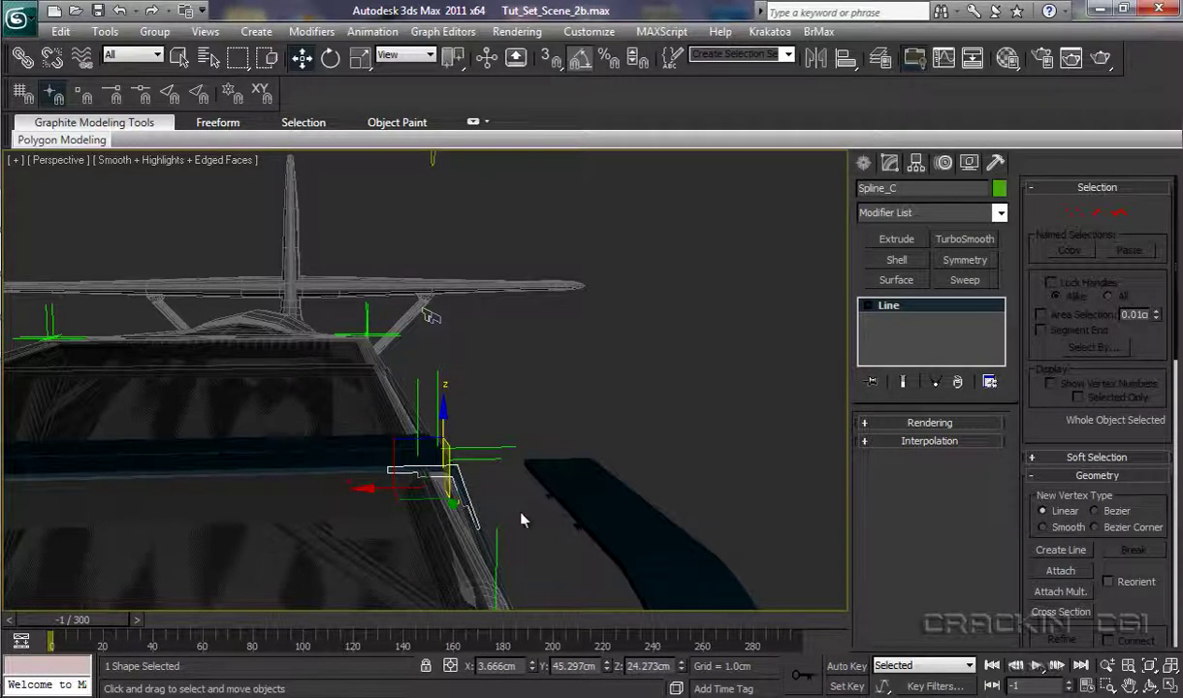
pyautogui.moveTo(502, 518); pyautogui.dragTo(528, 519, button='middle')
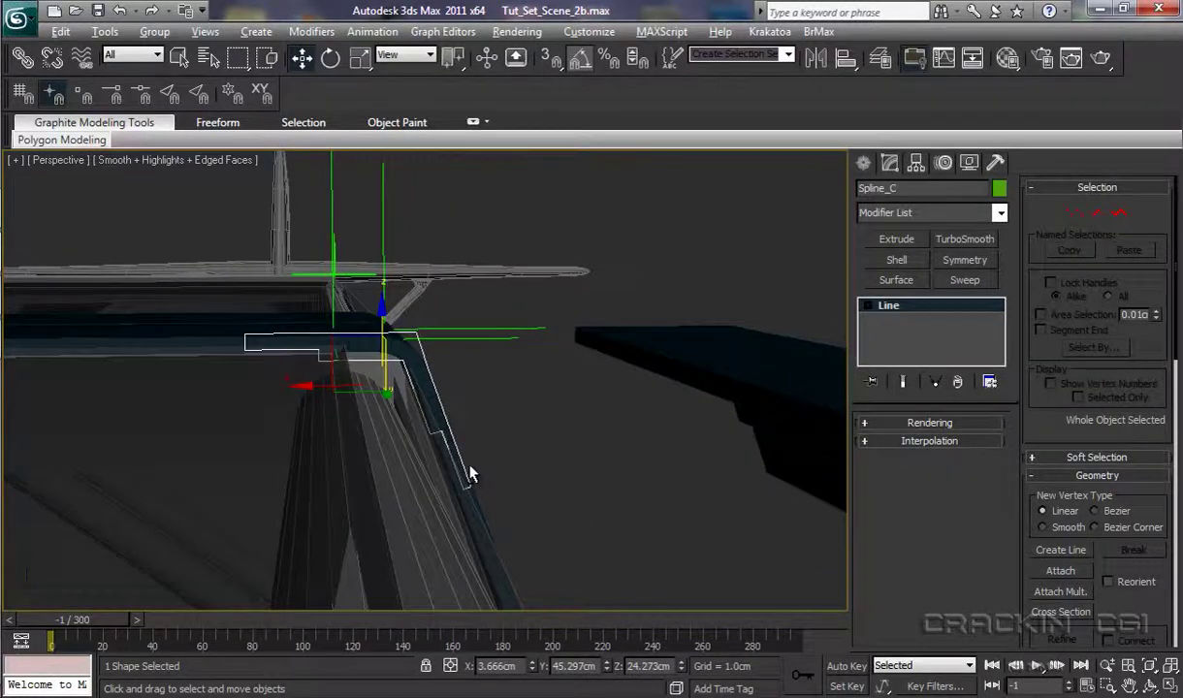
pyautogui.scroll(5, 485, 471)
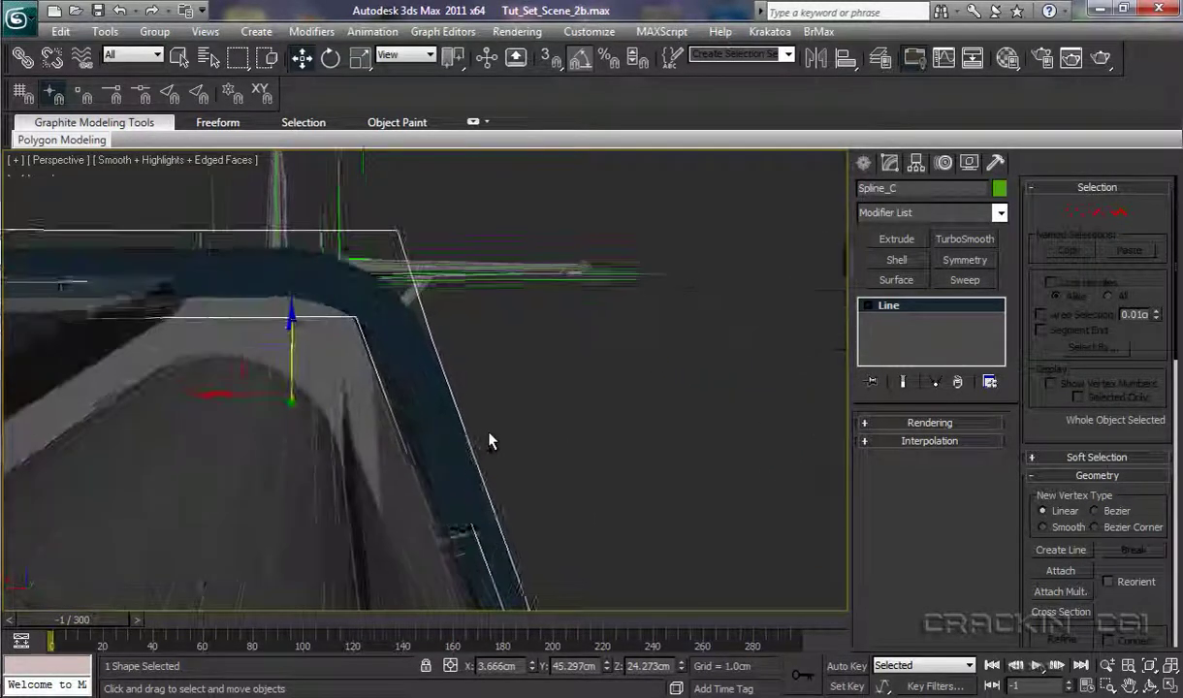
pyautogui.scroll(-3, 493, 443)
pyautogui.moveTo(472, 443); pyautogui.dragTo(476, 439, button='middle')
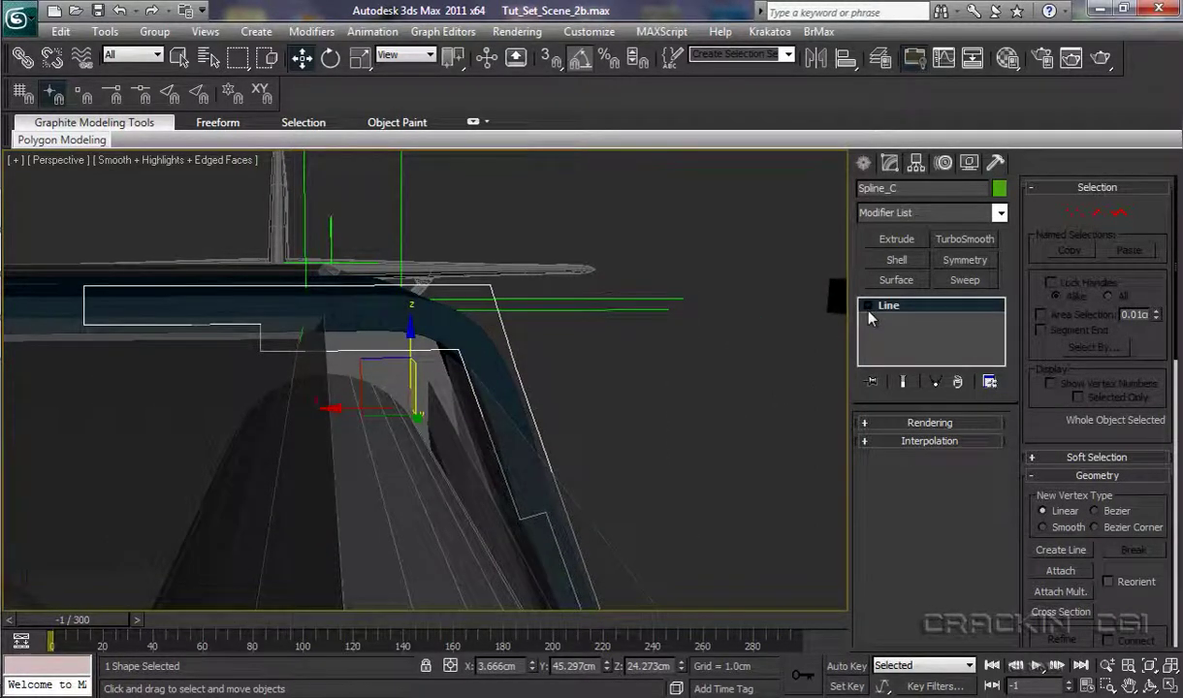
# - In Spline_C's Vertex sub-object level, set its two corner vertices to Smooth
pyautogui.click(867, 307)
pyautogui.click(896, 324)
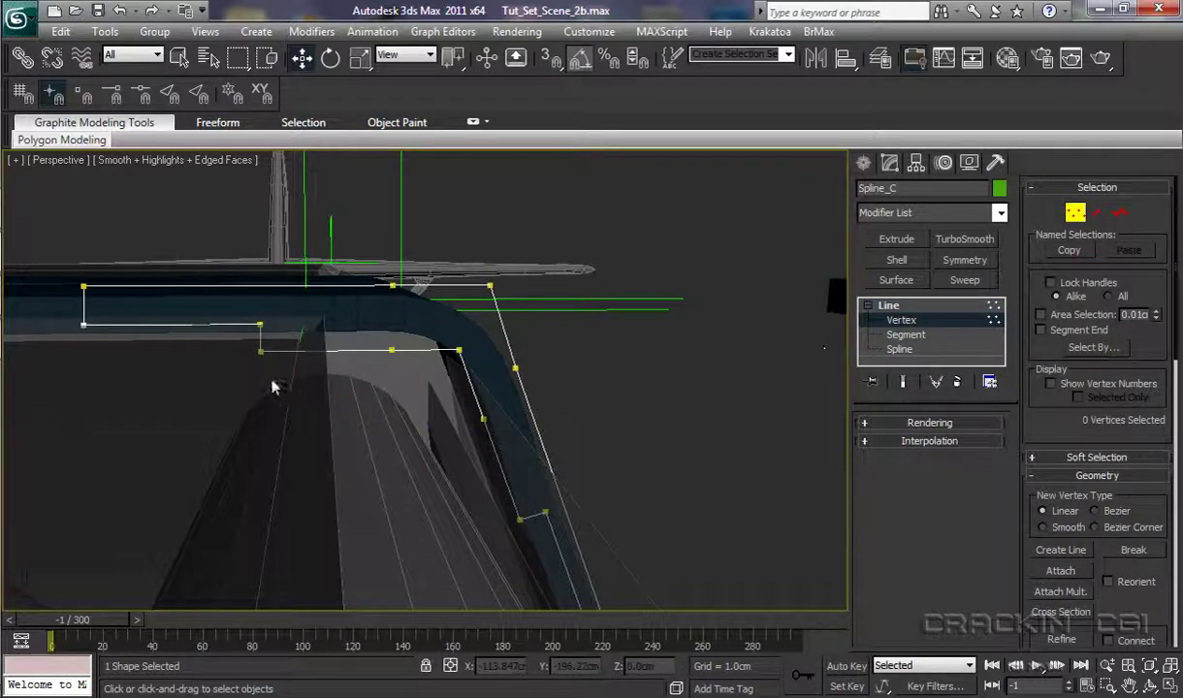
pyautogui.click(490, 286)
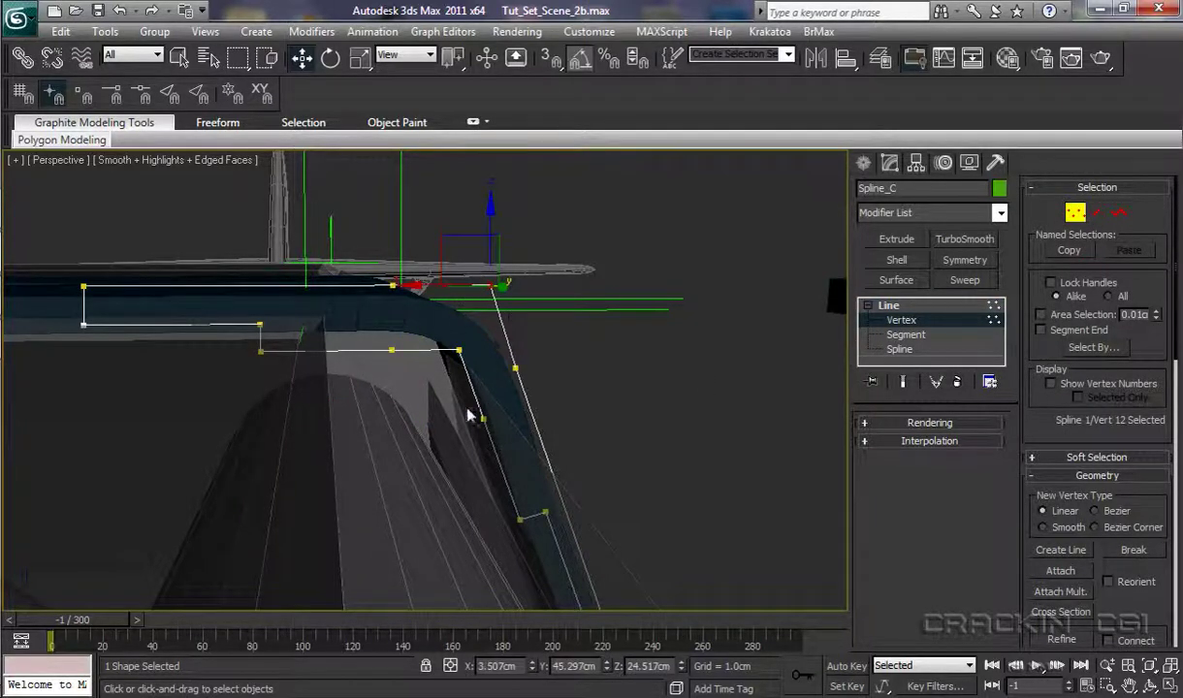
pyautogui.keyDown('ctrl'); pyautogui.click(459, 350); pyautogui.keyUp('ctrl')
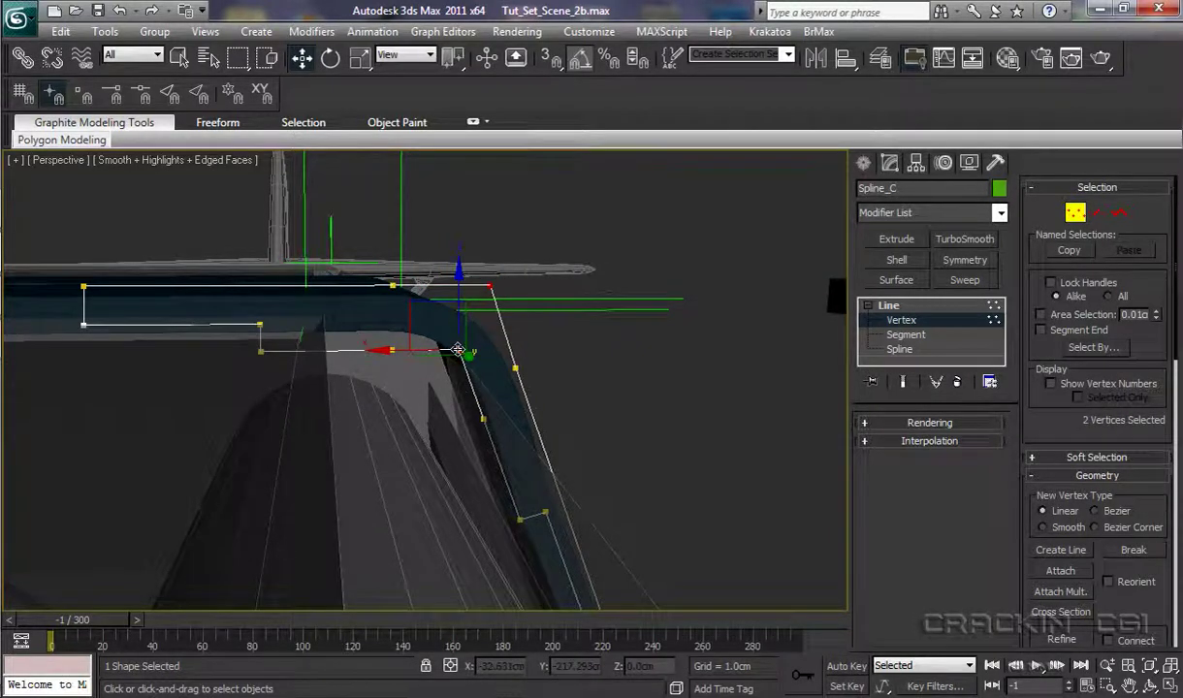
pyautogui.rightClick(447, 344)
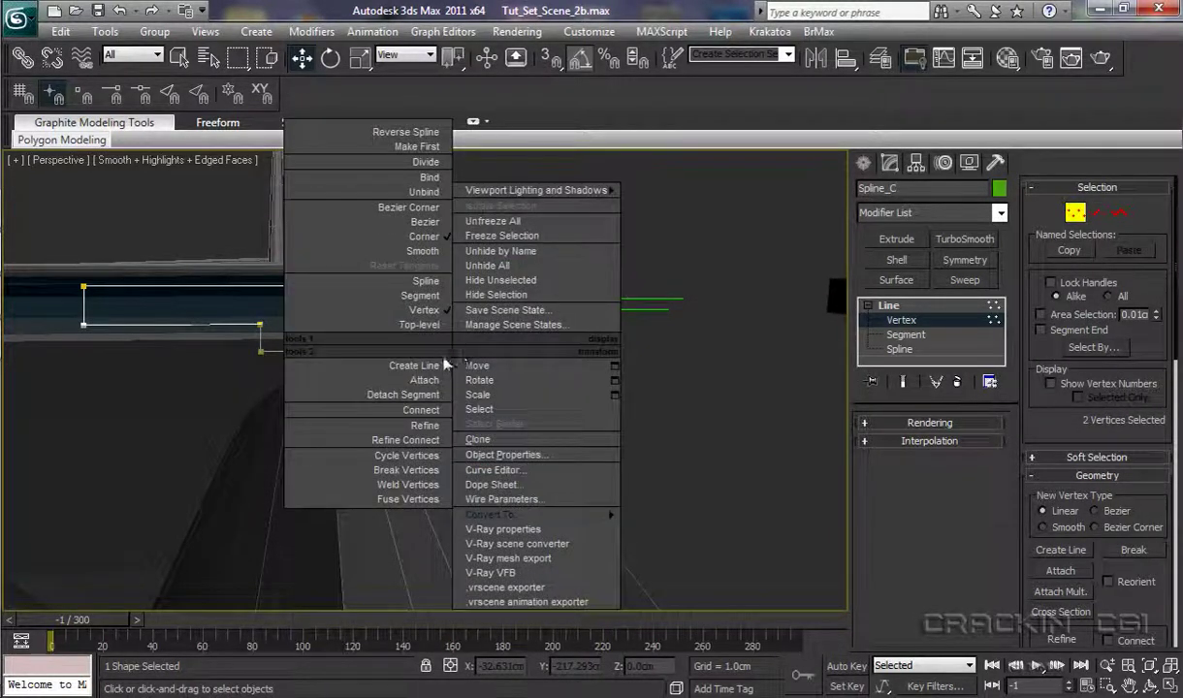
pyautogui.click(427, 251)
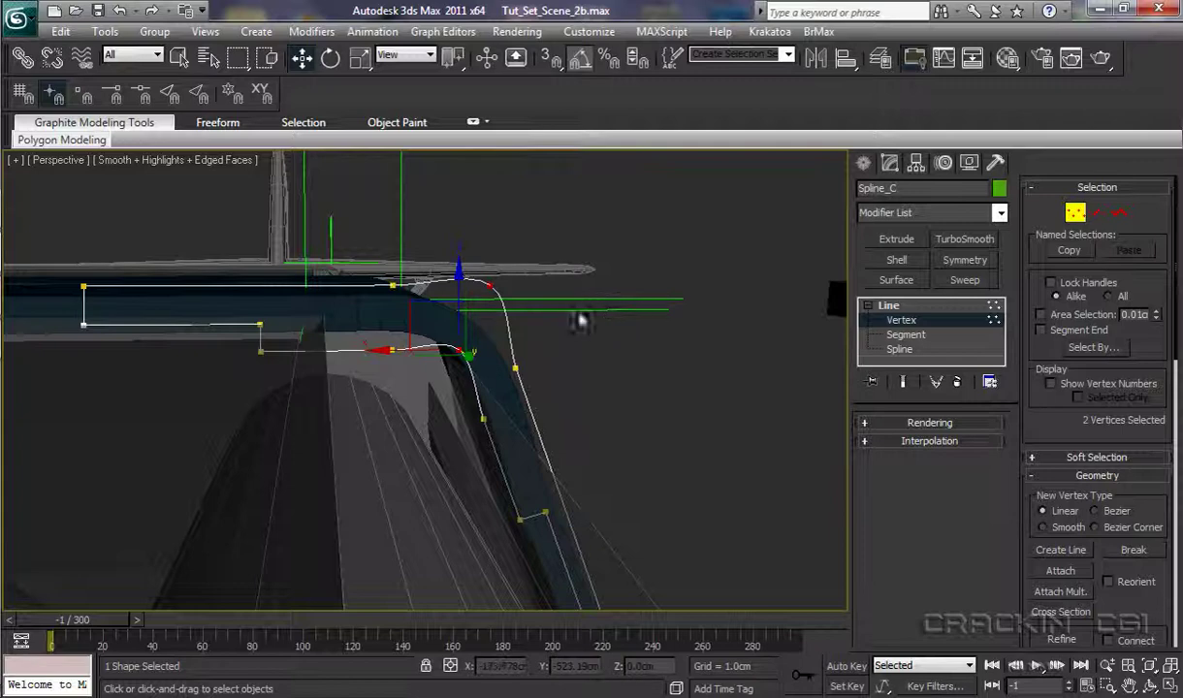
# - Lower the upper-right corner vertices and shift them left, then slide the corner vertex along the canopy edge
pyautogui.click(490, 285)
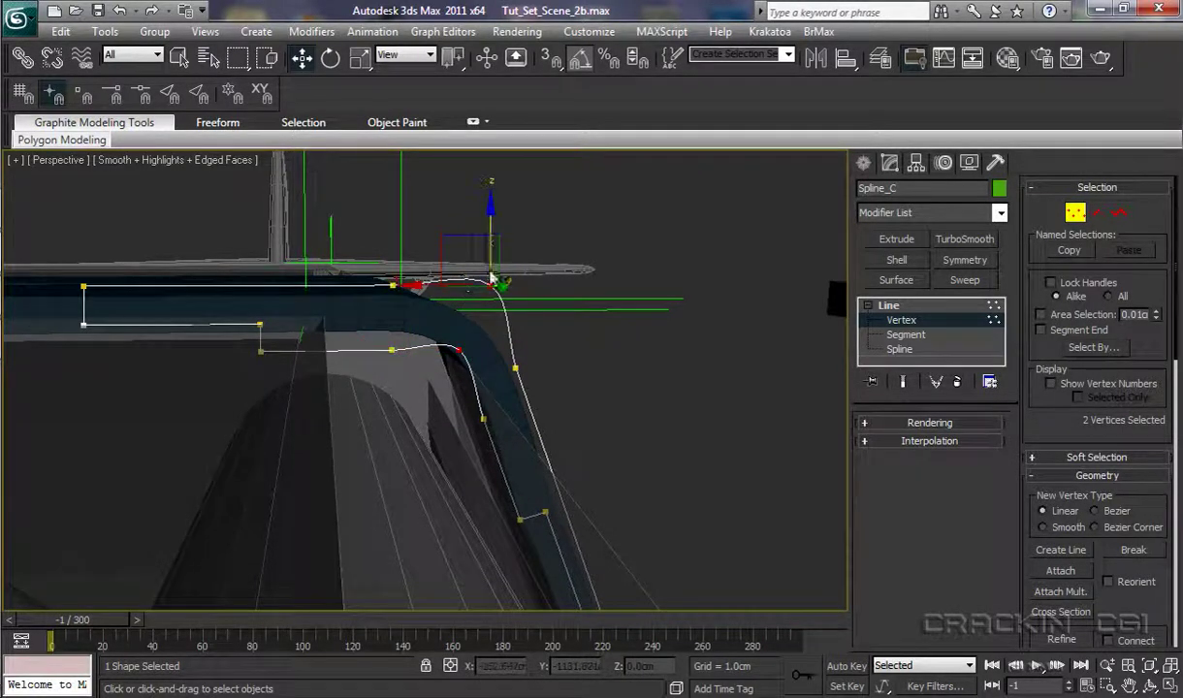
pyautogui.moveTo(492, 212); pyautogui.dragTo(491, 254)
pyautogui.moveTo(424, 306); pyautogui.dragTo(406, 383)
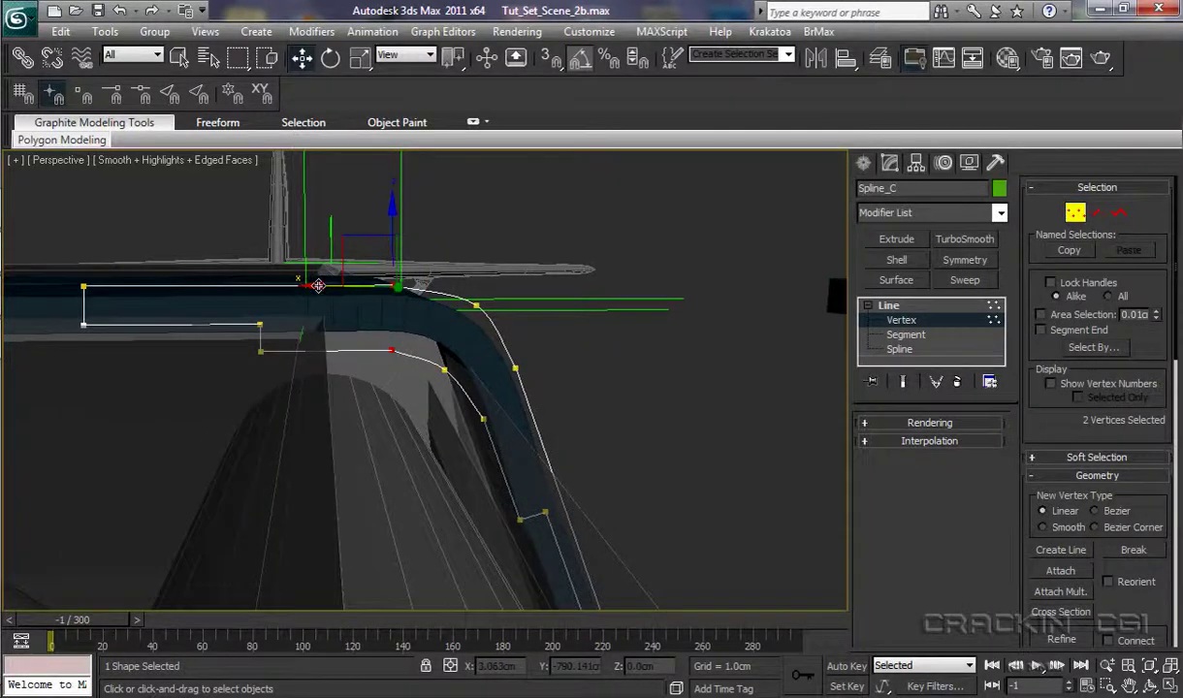
pyautogui.moveTo(301, 279); pyautogui.dragTo(254, 309)
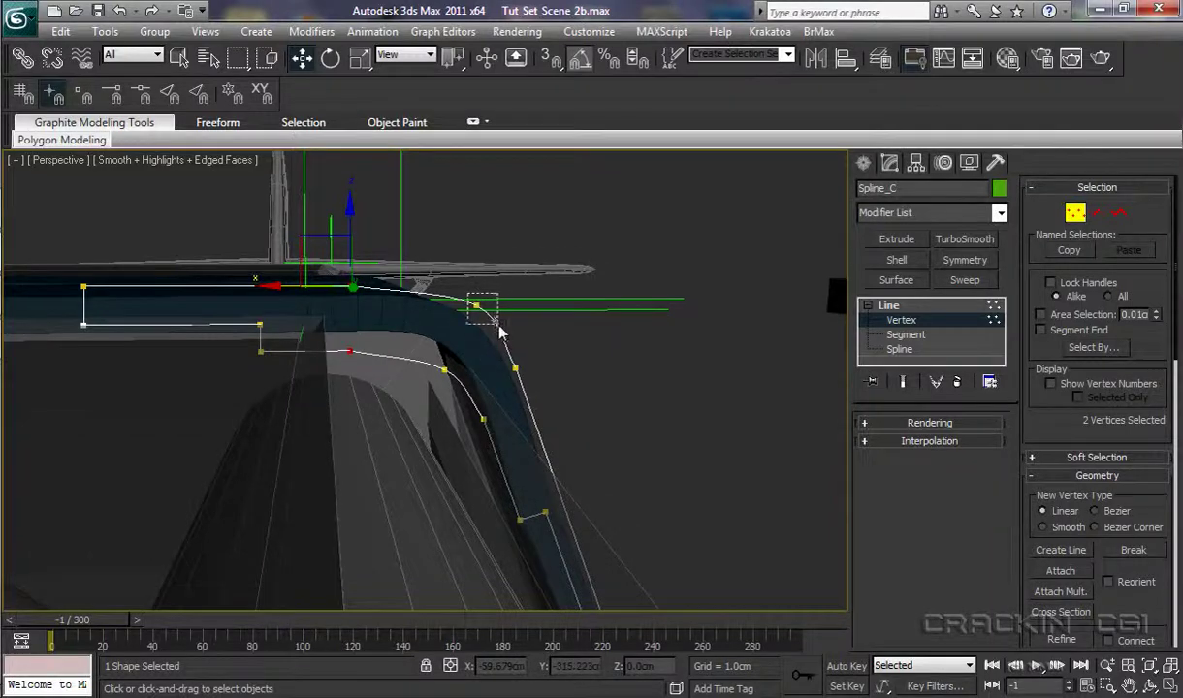
pyautogui.moveTo(503, 332); pyautogui.dragTo(500, 331)
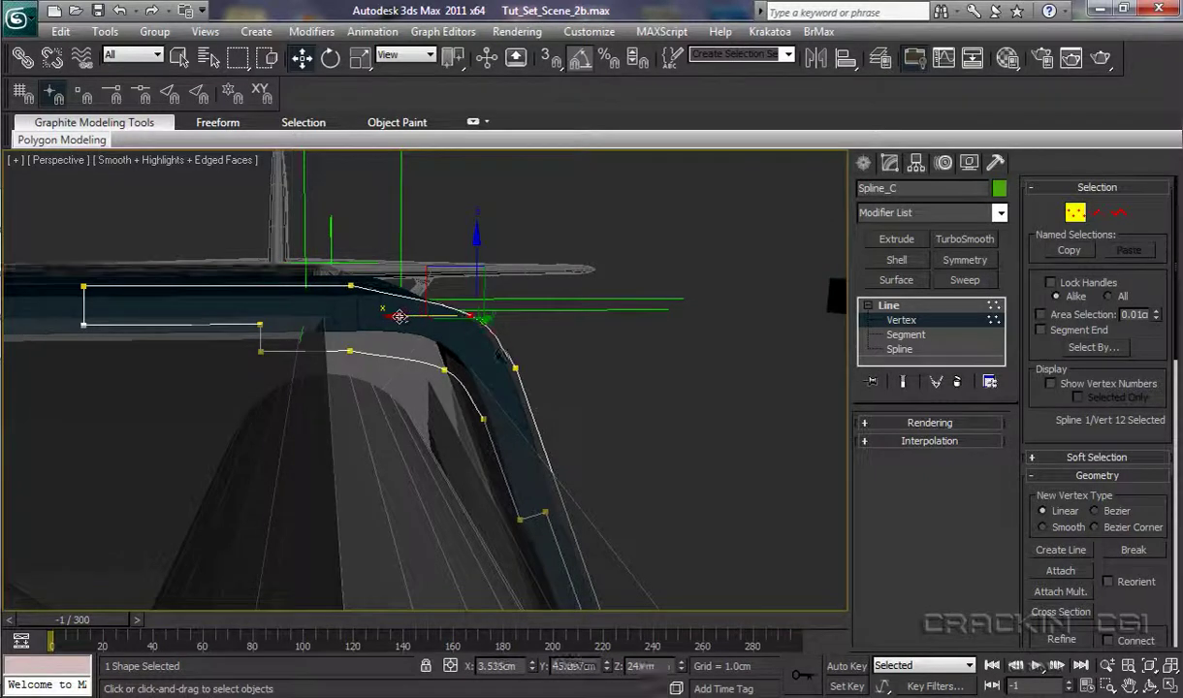
pyautogui.moveTo(399, 317); pyautogui.dragTo(388, 318)
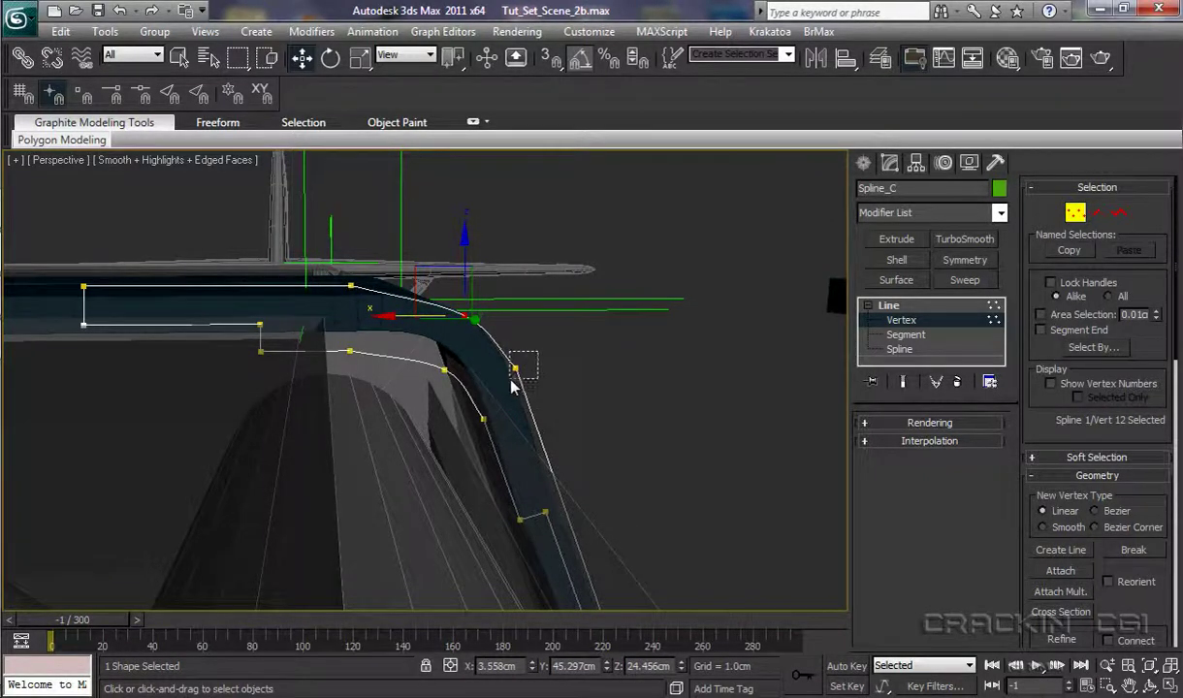
# - Nudge the top and lower bend vertices and the left-end vertex so the upper curve follows the canopy
pyautogui.moveTo(513, 386); pyautogui.dragTo(514, 384)
pyautogui.moveTo(441, 371); pyautogui.dragTo(435, 371)
pyautogui.click(349, 285)
pyautogui.moveTo(347, 219); pyautogui.dragTo(352, 226)
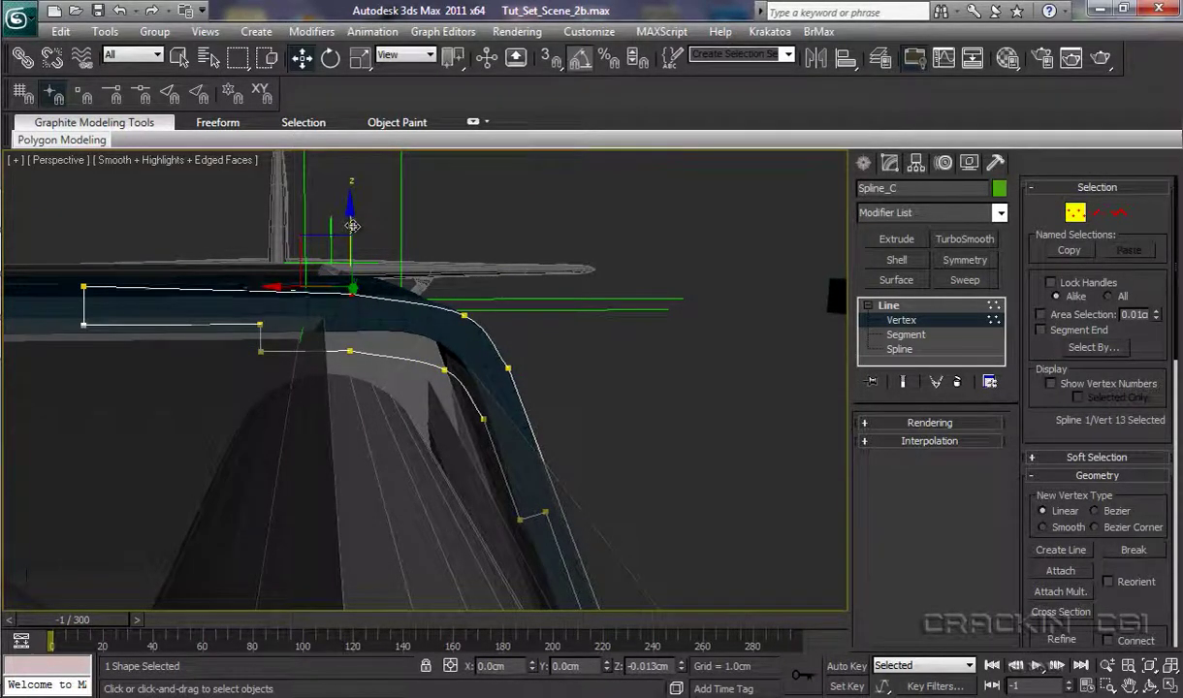
pyautogui.click(464, 316)
pyautogui.moveTo(472, 272); pyautogui.dragTo(471, 274)
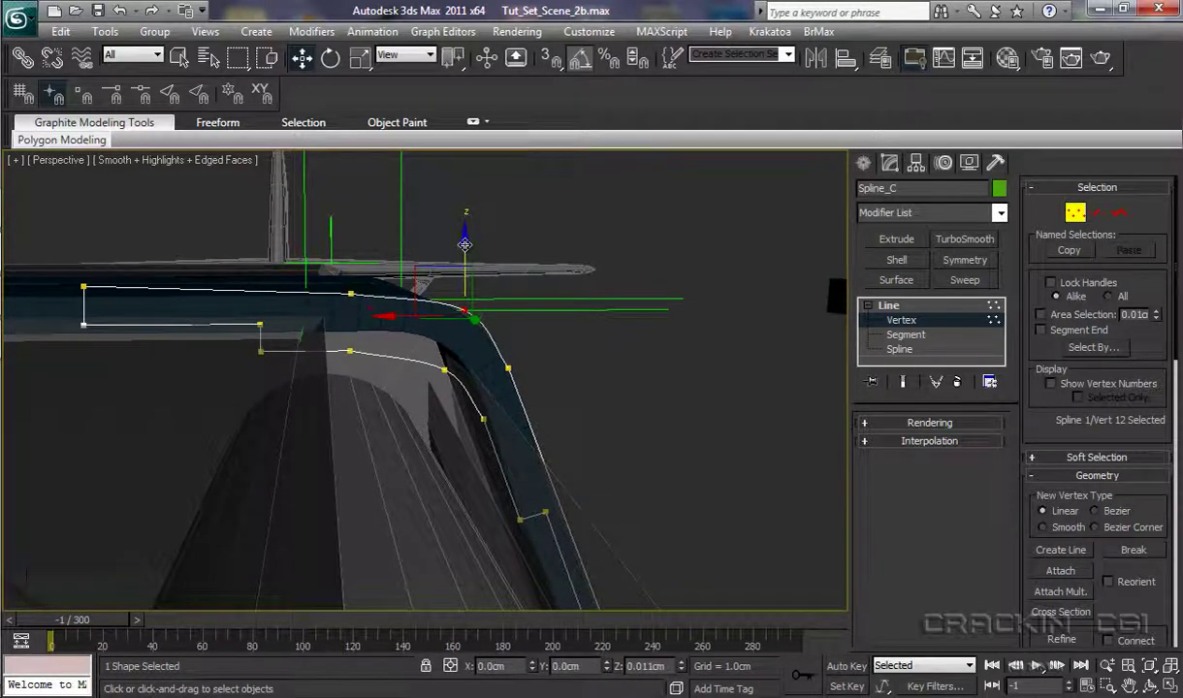
pyautogui.moveTo(389, 310); pyautogui.dragTo(382, 310)
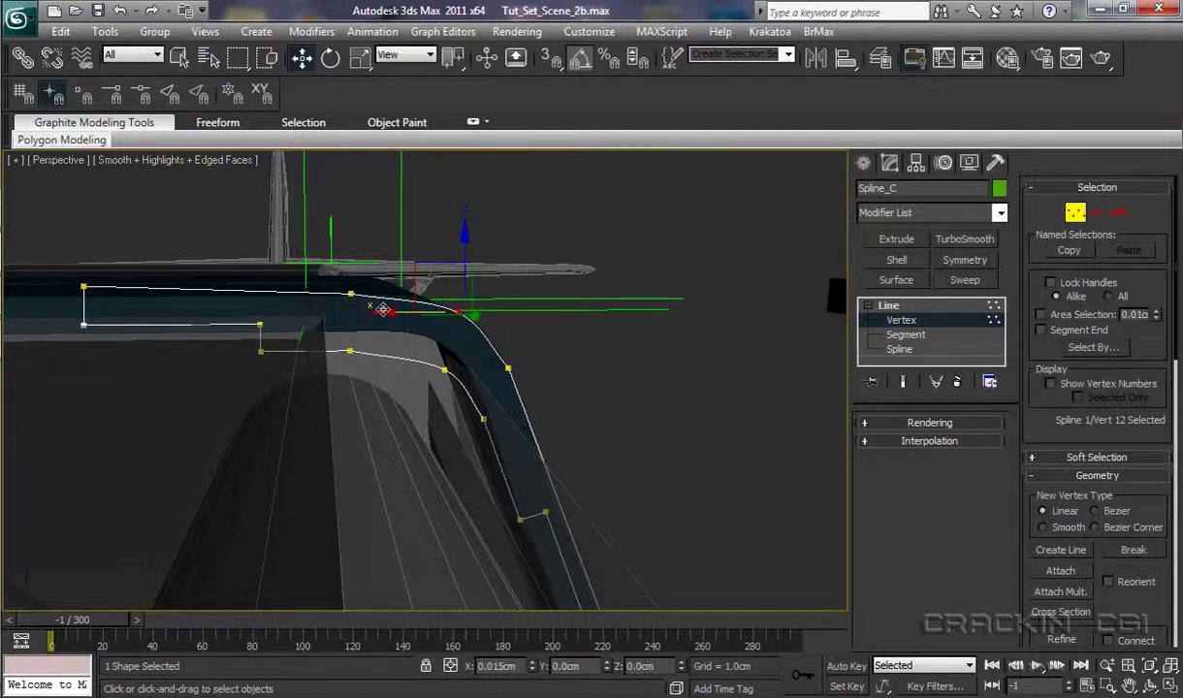
pyautogui.click(84, 287)
pyautogui.moveTo(81, 221); pyautogui.dragTo(82, 240)
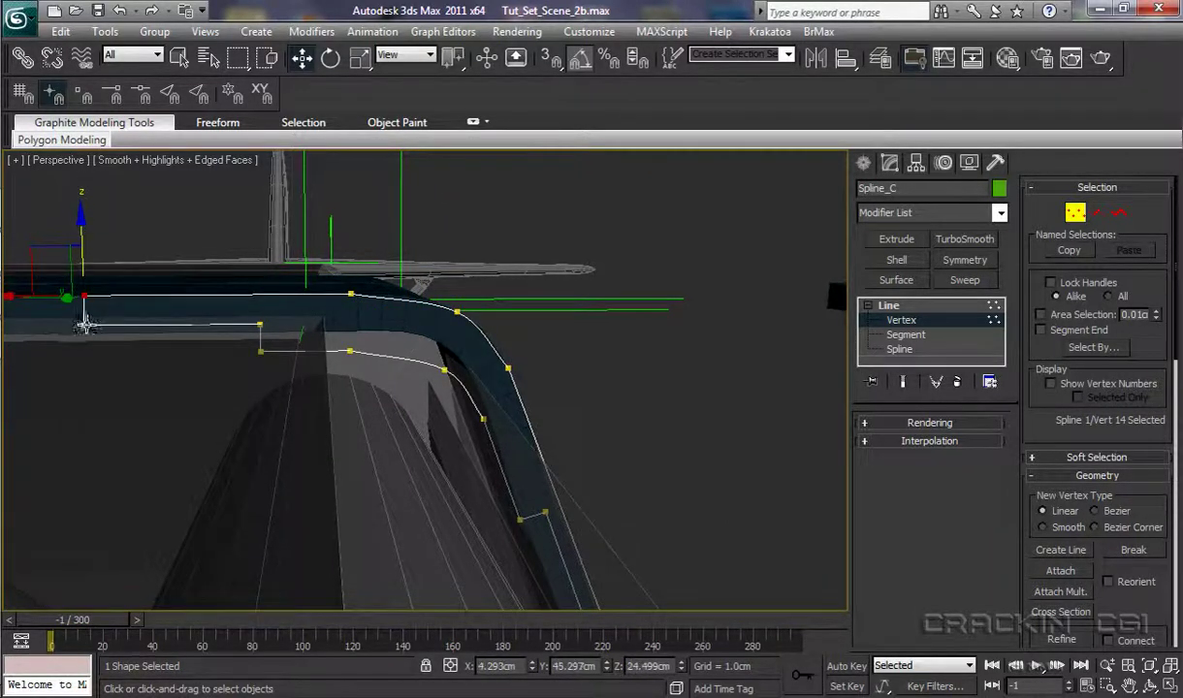
# - Slide the two inner vertices right and shift inner vertices 4 and 6 sideways
pyautogui.moveTo(231, 323); pyautogui.dragTo(312, 362)
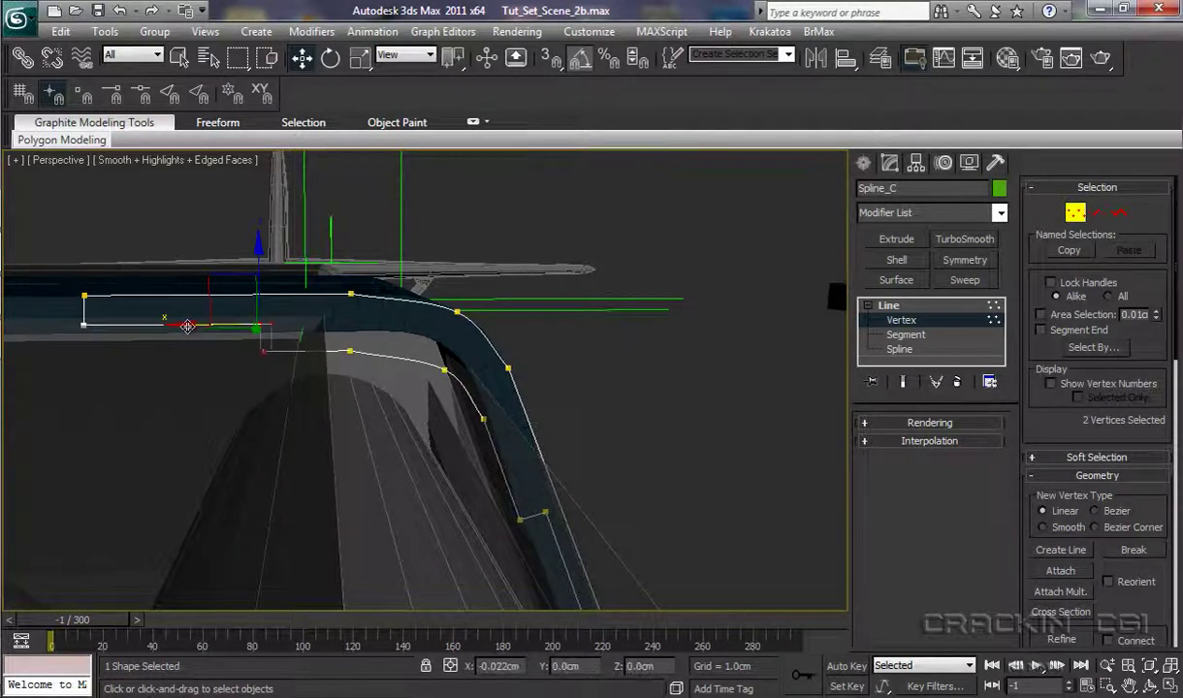
pyautogui.moveTo(190, 325); pyautogui.dragTo(247, 327)
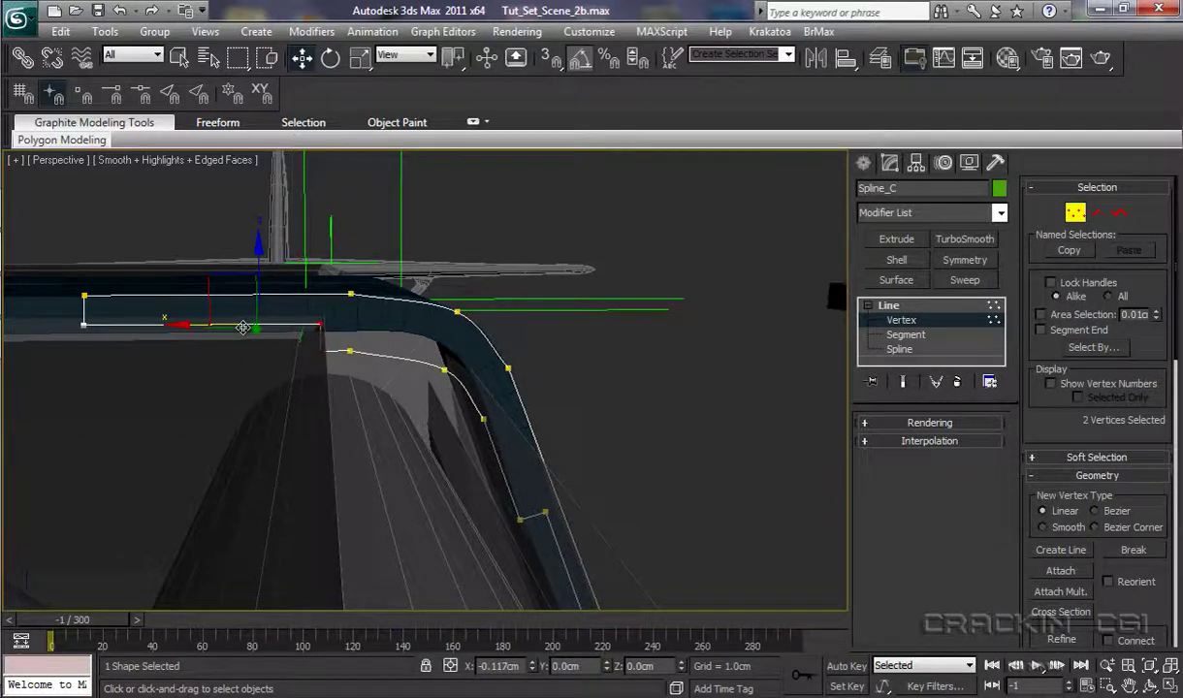
pyautogui.moveTo(243, 328); pyautogui.dragTo(305, 330)
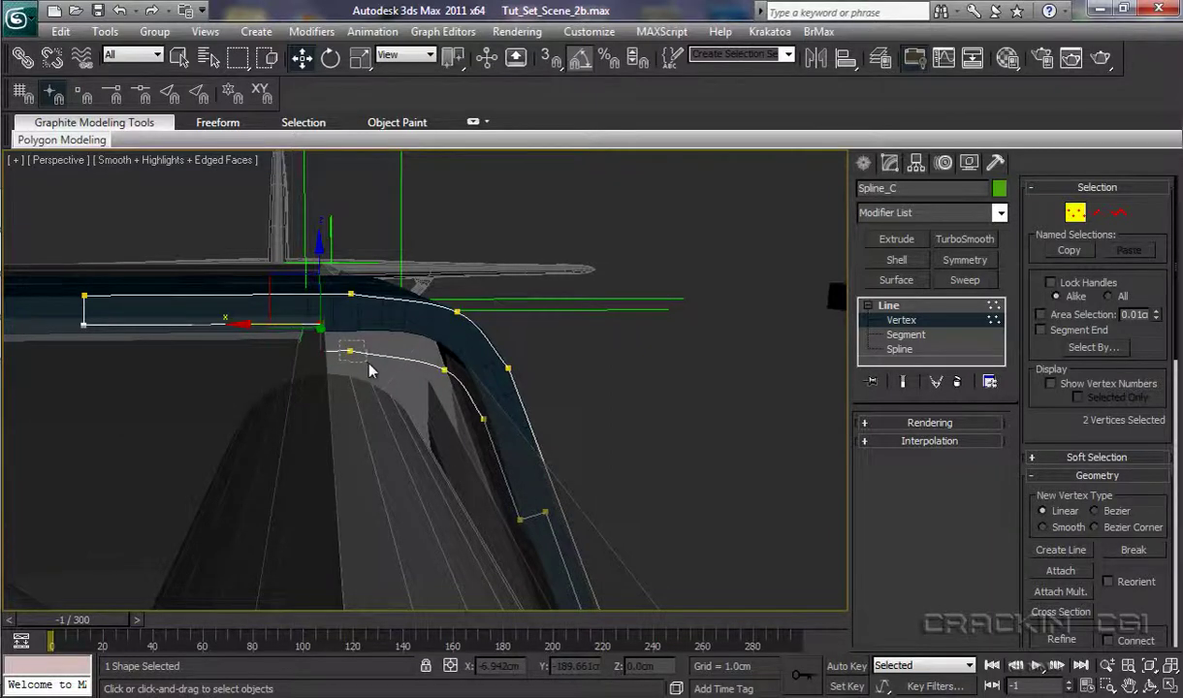
pyautogui.moveTo(369, 369); pyautogui.dragTo(369, 370)
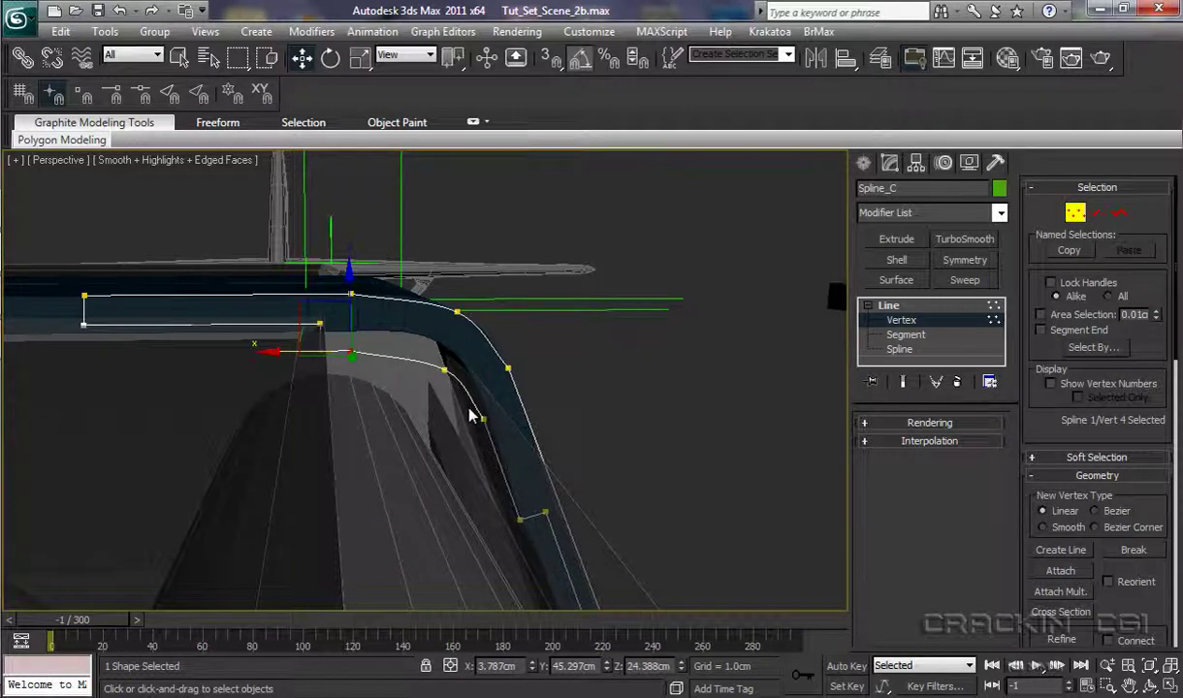
pyautogui.moveTo(495, 445); pyautogui.dragTo(494, 446)
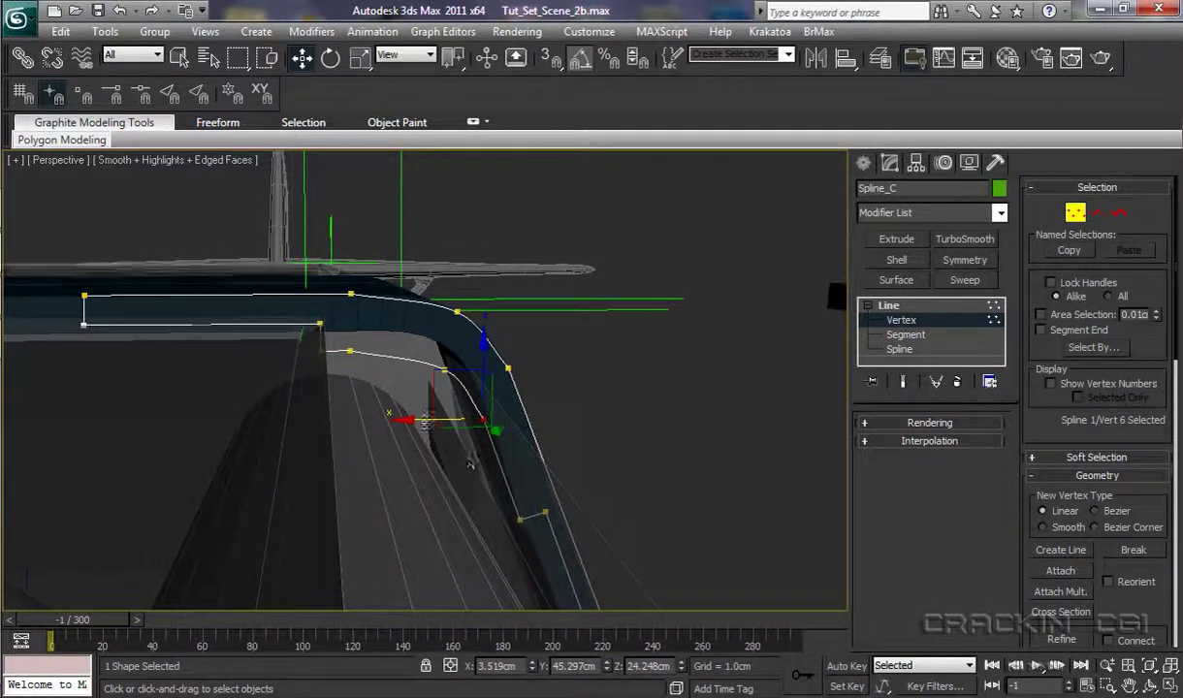
pyautogui.moveTo(406, 420); pyautogui.dragTo(412, 423)
# - Nudge inner vertices 5 and 11 up and sideways so the lower curve hugs the canopy edge
pyautogui.click(452, 374)
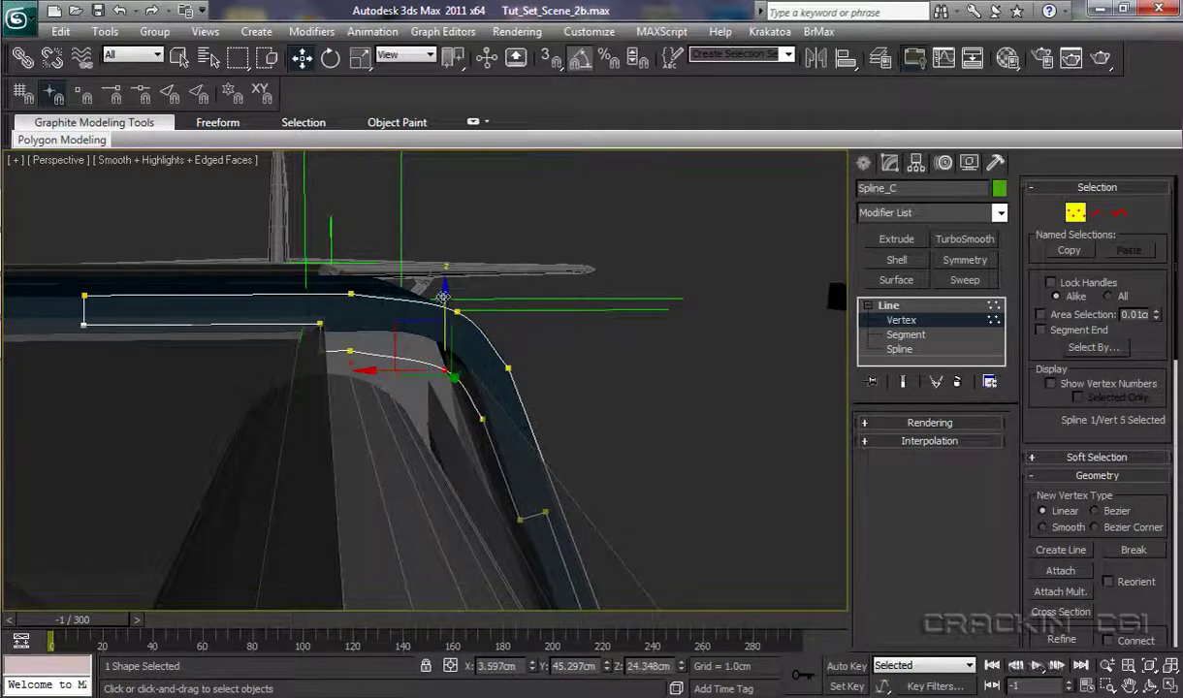
pyautogui.moveTo(443, 296); pyautogui.dragTo(437, 295)
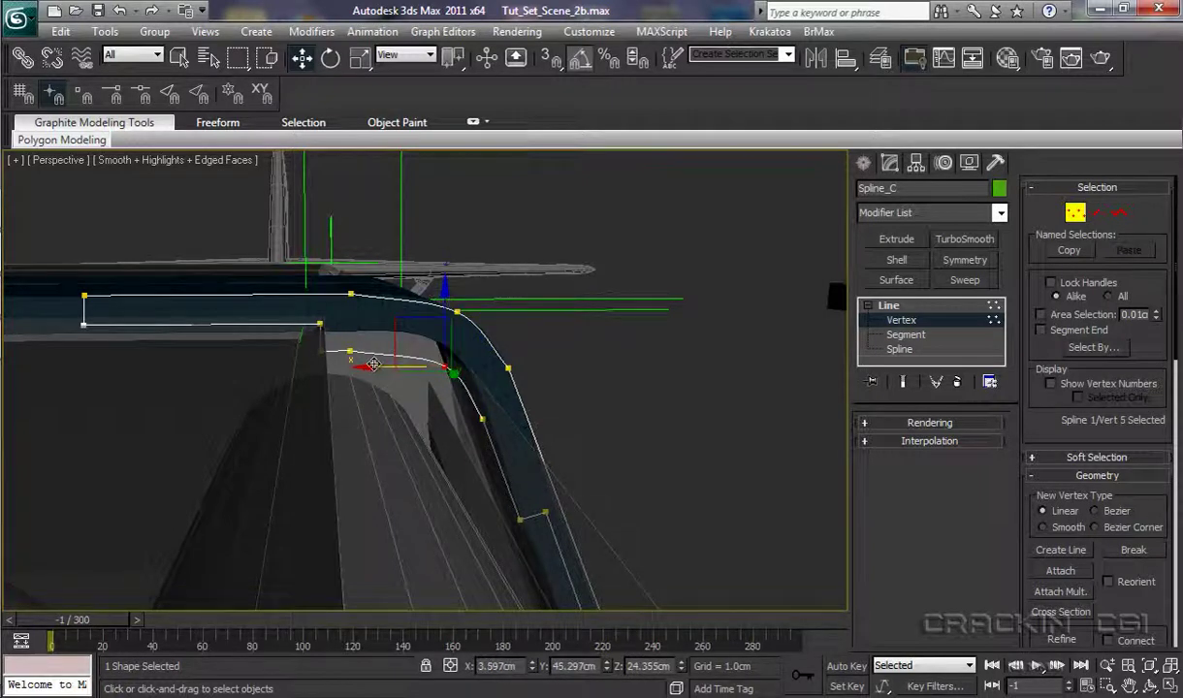
pyautogui.moveTo(371, 365); pyautogui.dragTo(360, 369)
pyautogui.moveTo(499, 502)
pyautogui.mouseDown(button='middle')
pyautogui.moveTo(489, 560)
pyautogui.moveTo(489, 494)
pyautogui.mouseUp(button='middle')
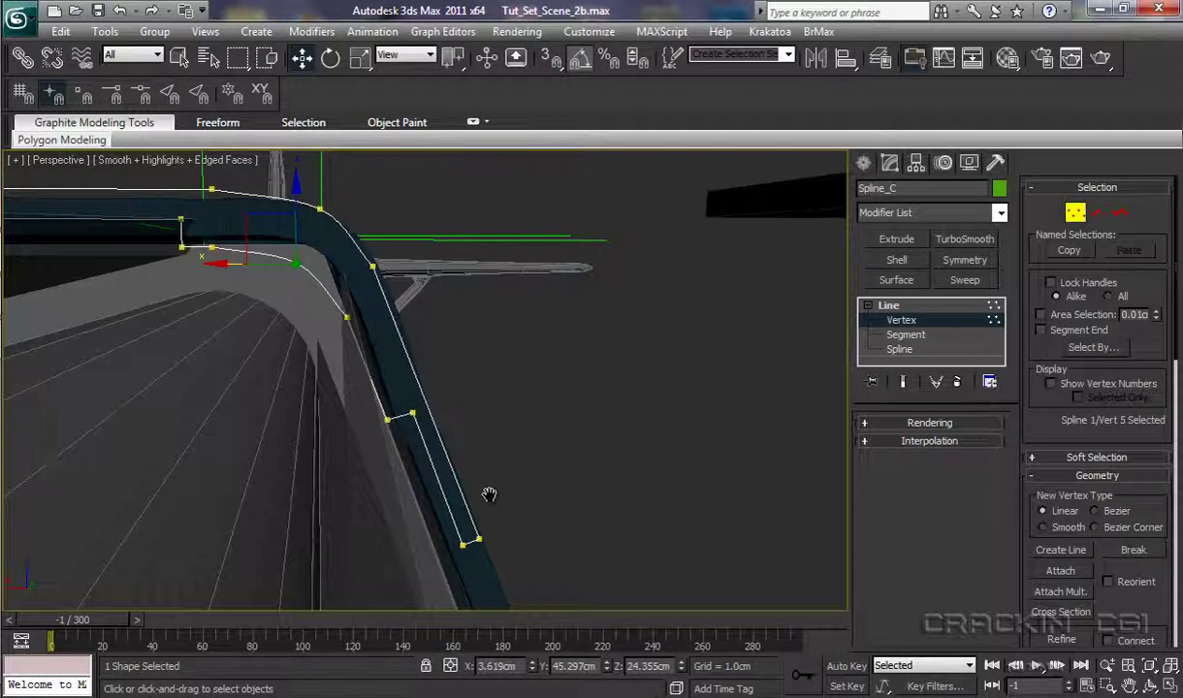
pyautogui.click(374, 269)
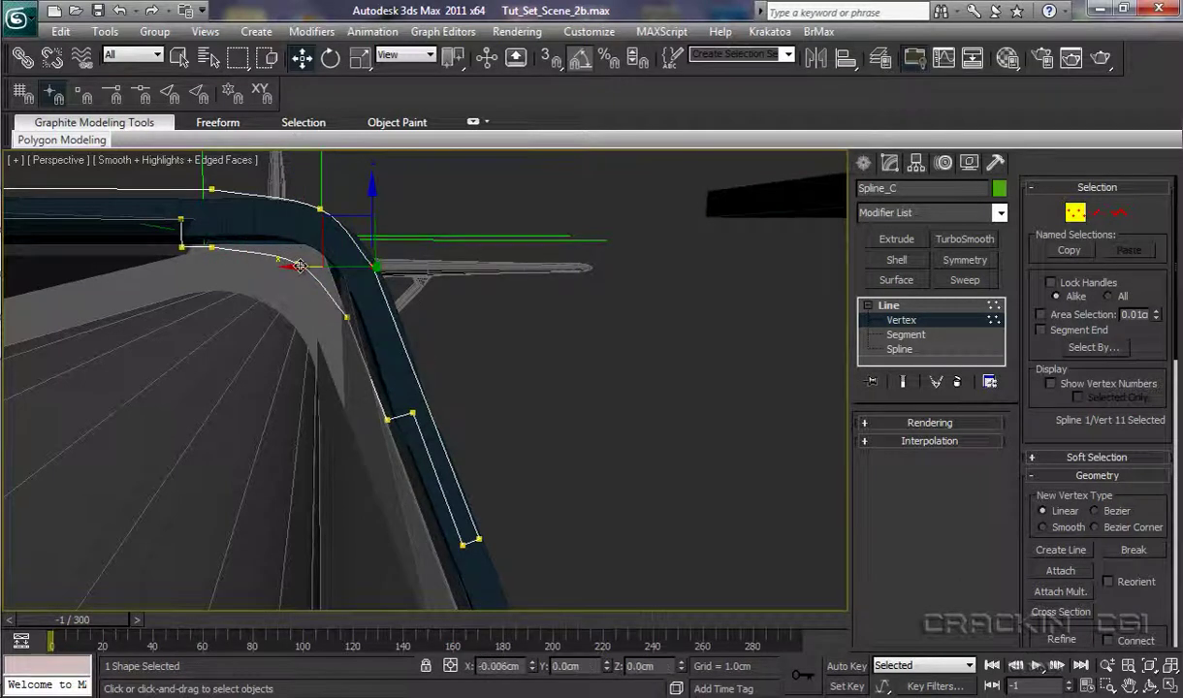
pyautogui.moveTo(300, 266); pyautogui.dragTo(303, 275)
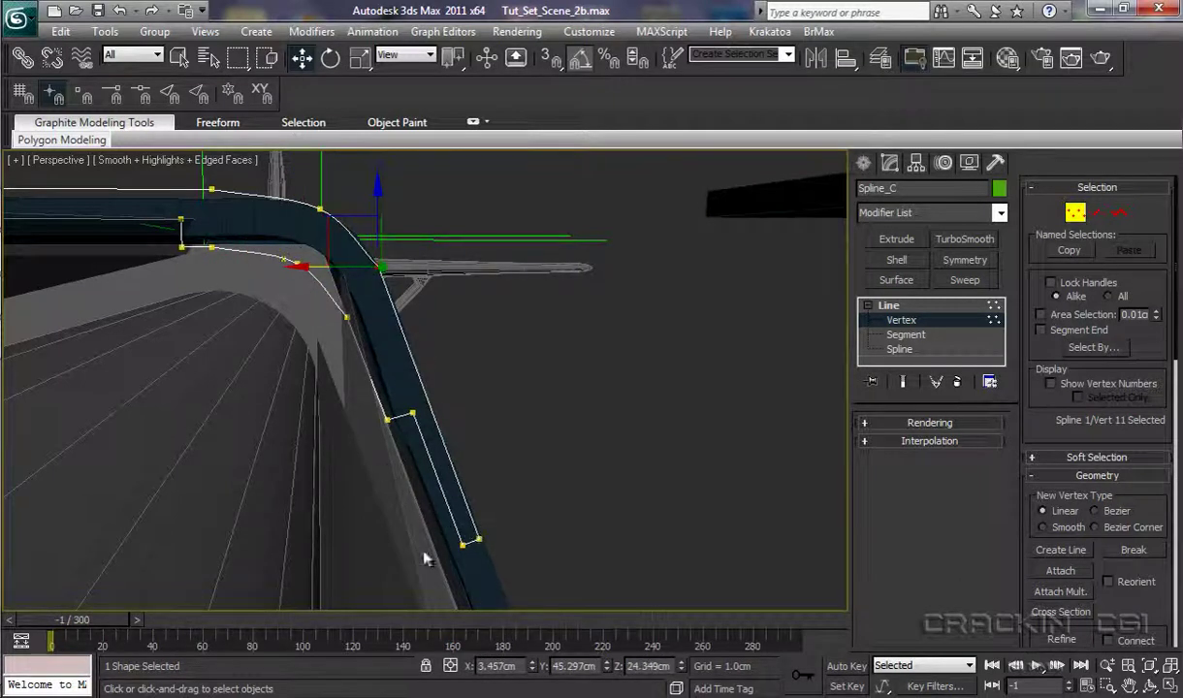
pyautogui.moveTo(528, 435); pyautogui.dragTo(547, 507, button='middle')
# - Return Spline_C to object level and raise the whole profile spline
pyautogui.click(888, 306)
pyautogui.keyDown('alt'); pyautogui.moveTo(657, 410); pyautogui.dragTo(560, 432, button='middle'); pyautogui.keyUp('alt')
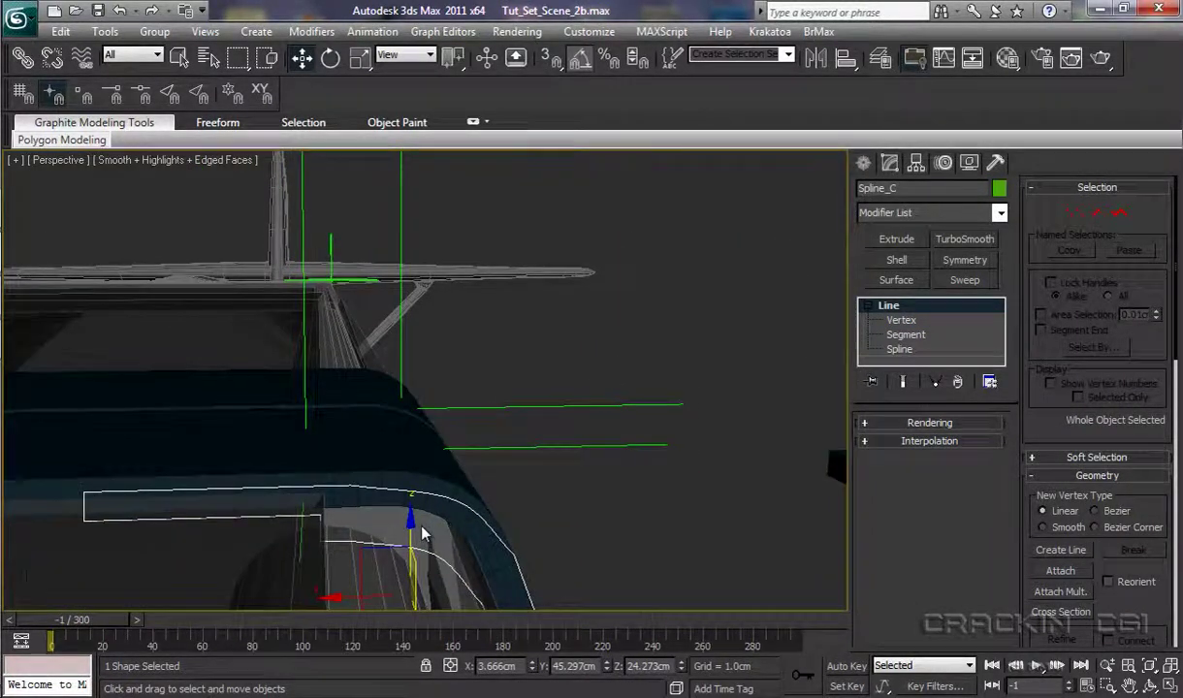
pyautogui.moveTo(412, 521); pyautogui.dragTo(530, 306)
pyautogui.keyDown('alt'); pyautogui.moveTo(626, 503); pyautogui.dragTo(618, 477, button='middle'); pyautogui.keyUp('alt')
# - Select swept strut Line008, shift it left, and inspect its reshaped sweep from several angles
pyautogui.click(671, 330)
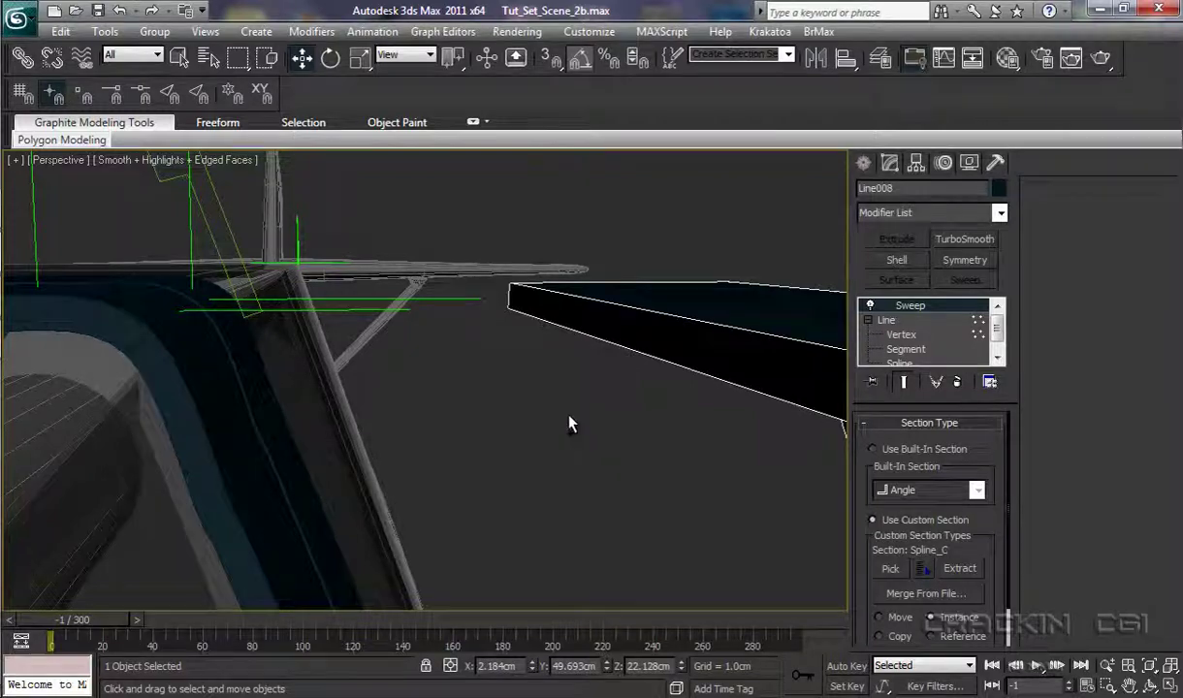
pyautogui.keyDown('alt'); pyautogui.moveTo(571, 426); pyautogui.dragTo(612, 486, button='middle'); pyautogui.keyUp('alt')
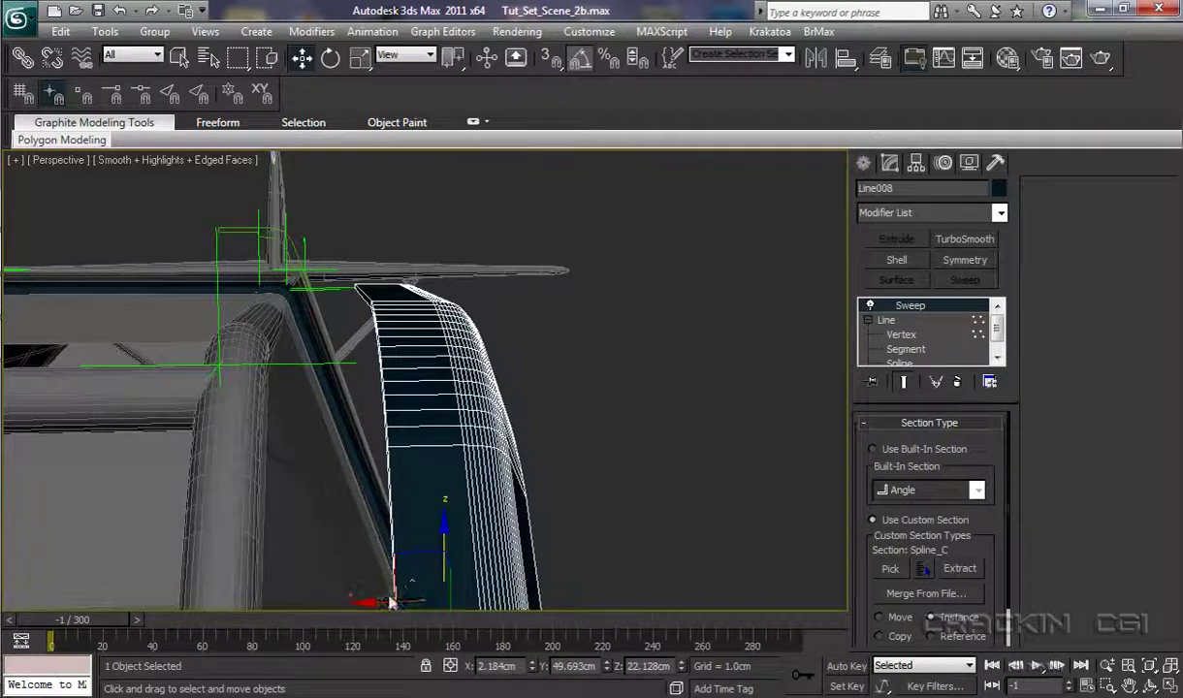
pyautogui.moveTo(375, 604); pyautogui.dragTo(181, 599)
pyautogui.keyDown('alt'); pyautogui.moveTo(456, 524); pyautogui.dragTo(377, 539, button='middle'); pyautogui.keyUp('alt')
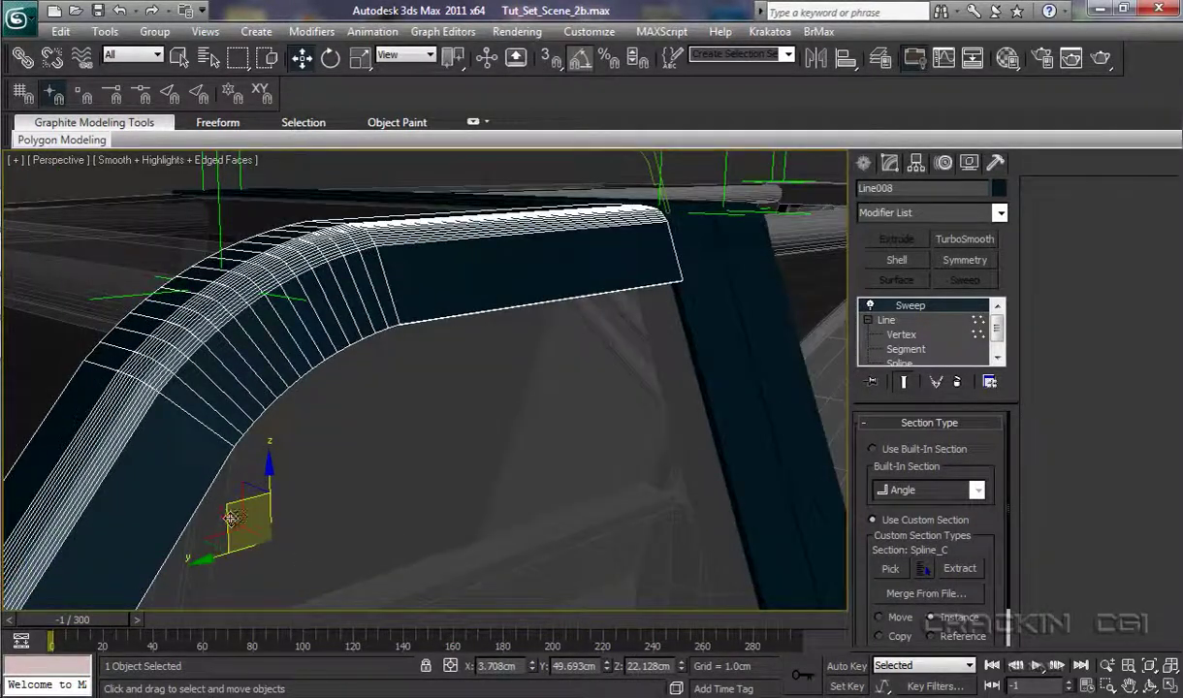
pyautogui.keyDown('alt'); pyautogui.moveTo(291, 554); pyautogui.dragTo(218, 521, button='middle'); pyautogui.keyUp('alt')
pyautogui.moveTo(212, 520); pyautogui.dragTo(207, 518)
pyautogui.keyDown('alt'); pyautogui.moveTo(378, 477); pyautogui.dragTo(489, 436, button='middle'); pyautogui.keyUp('alt')
pyautogui.keyDown('alt'); pyautogui.moveTo(572, 455); pyautogui.dragTo(481, 487, button='middle'); pyautogui.keyUp('alt')
pyautogui.moveTo(613, 397); pyautogui.dragTo(597, 451, button='middle')
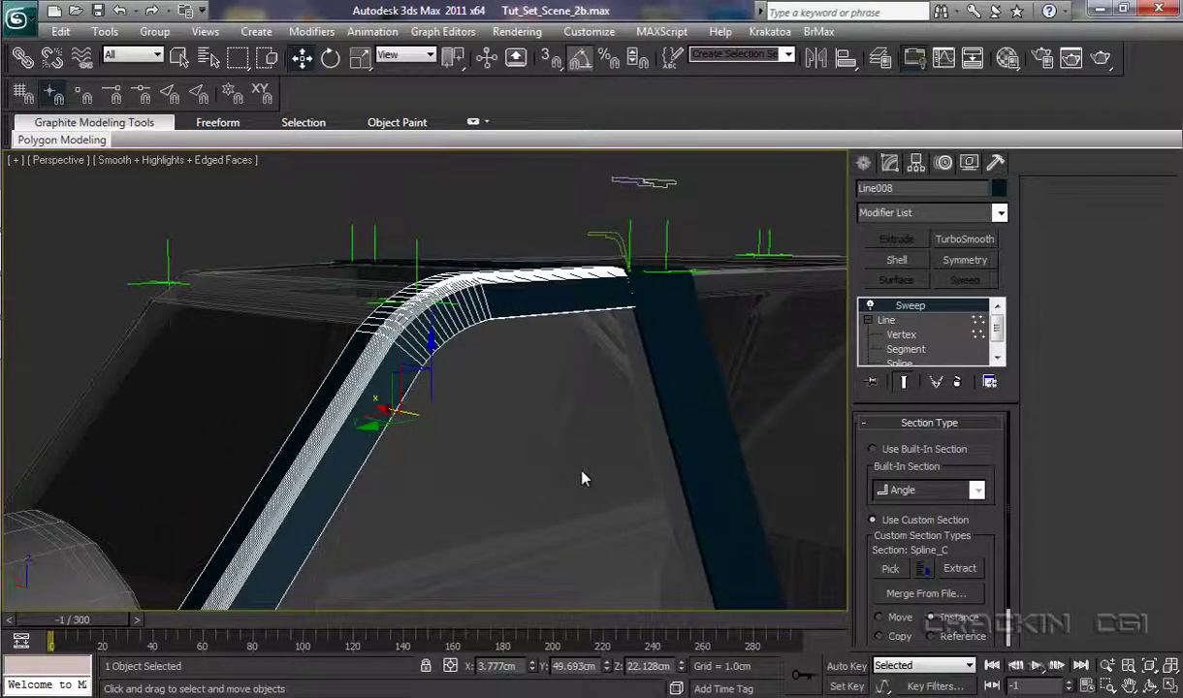